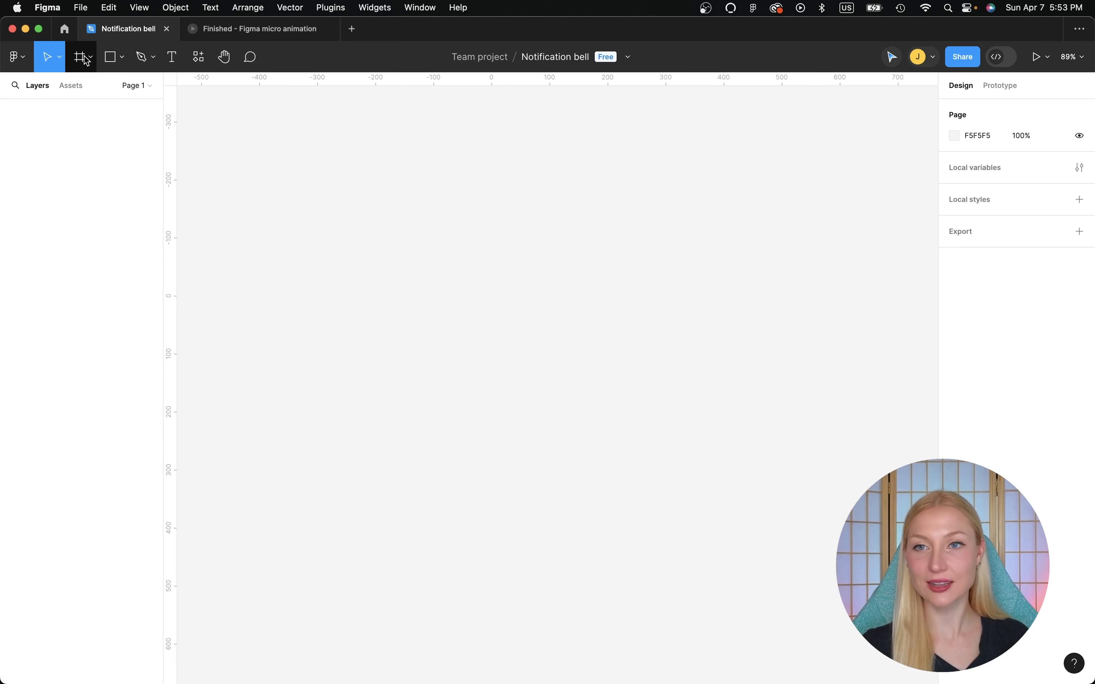
# Create a frame on the empty canvas and set its size to 800 × 600.
pyautogui.press('f')
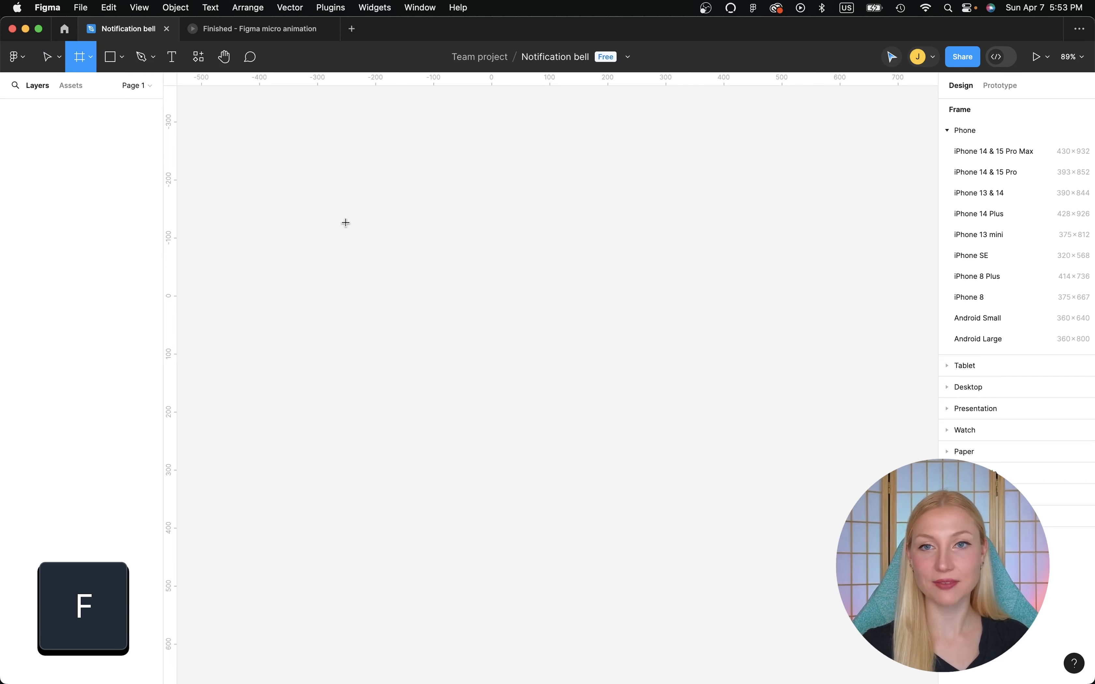
pyautogui.moveTo(278, 207); pyautogui.dragTo(701, 447)
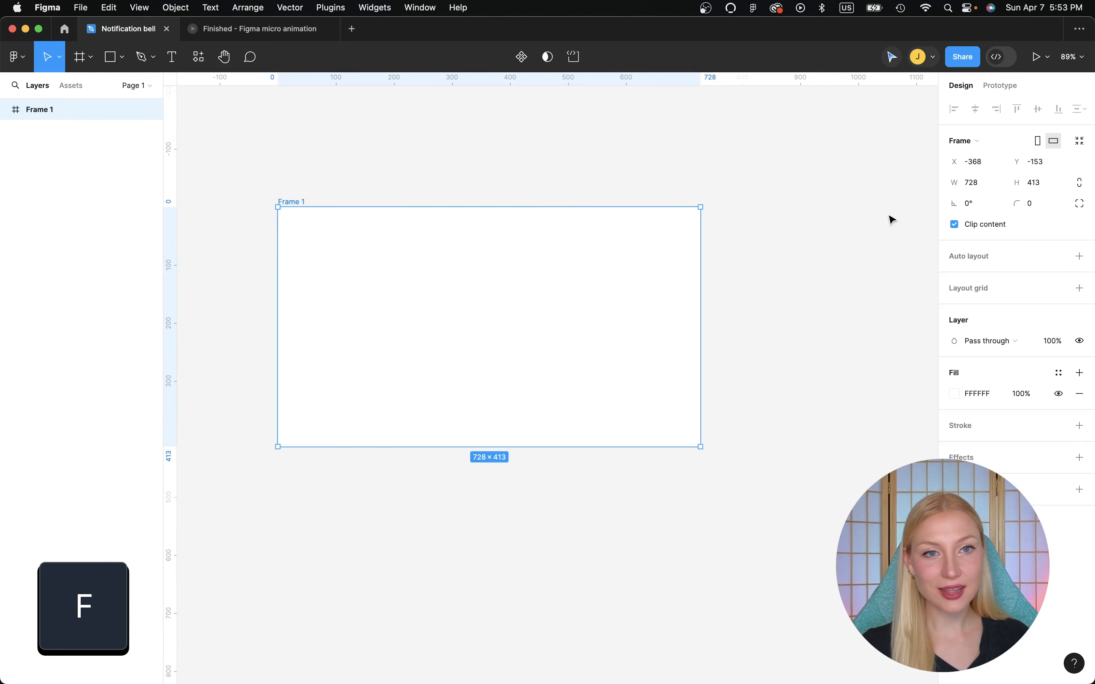
pyautogui.click(983, 186)
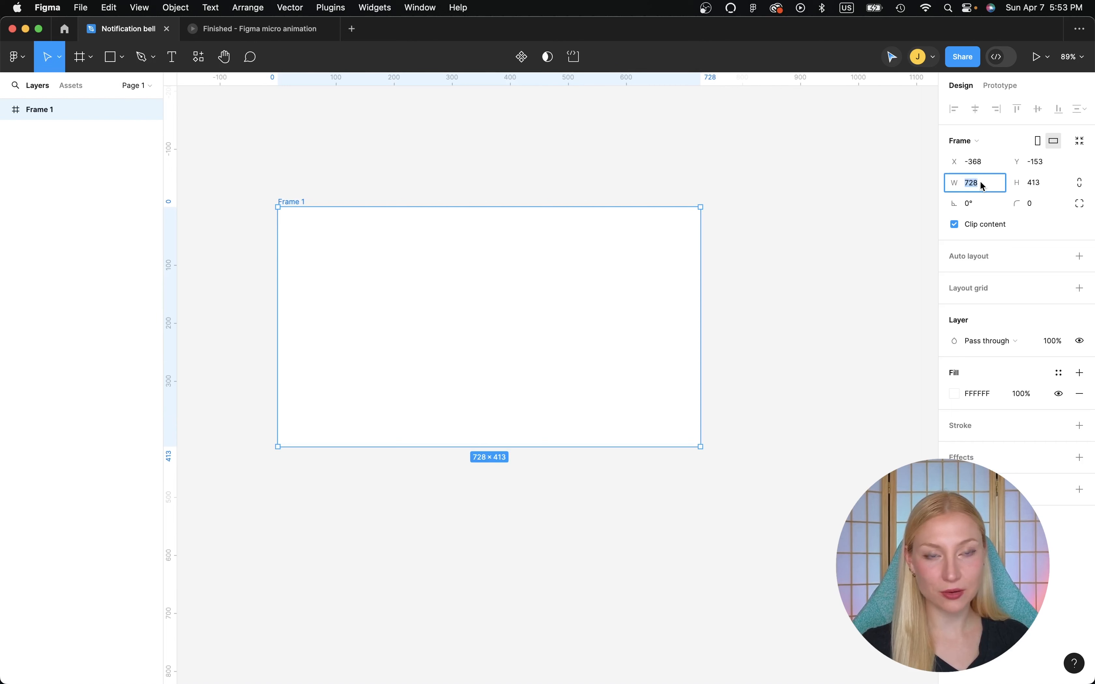
pyautogui.press('Return')
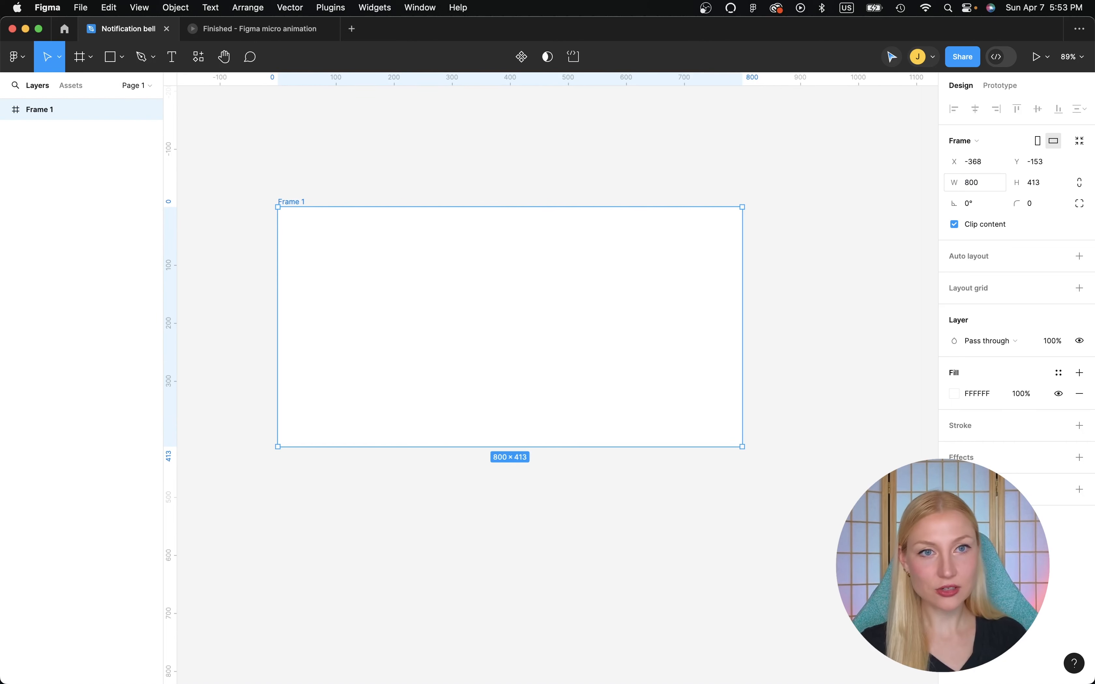
pyautogui.click(1040, 184)
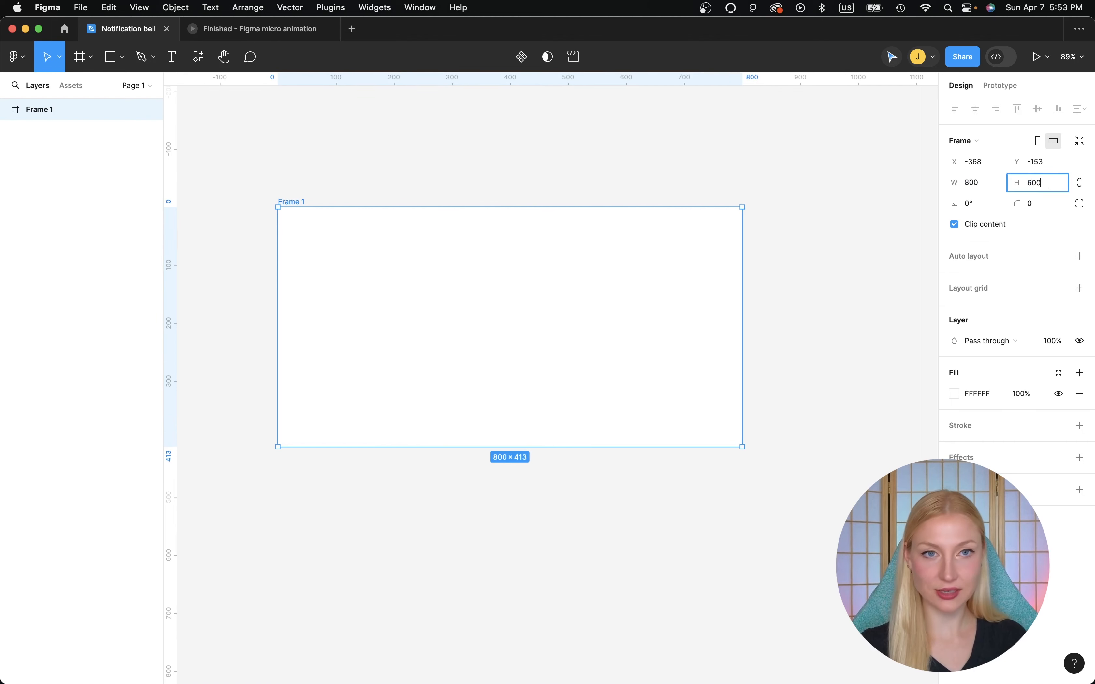
pyautogui.write('600')
pyautogui.press('Return')
pyautogui.click(724, 139)
# Draw a rectangle of about 78 × 86 for the bell body, centred horizontally in the upper half of the frame.
pyautogui.scroll(-2, 725, 139)
pyautogui.hscroll(-2, 724, 139)
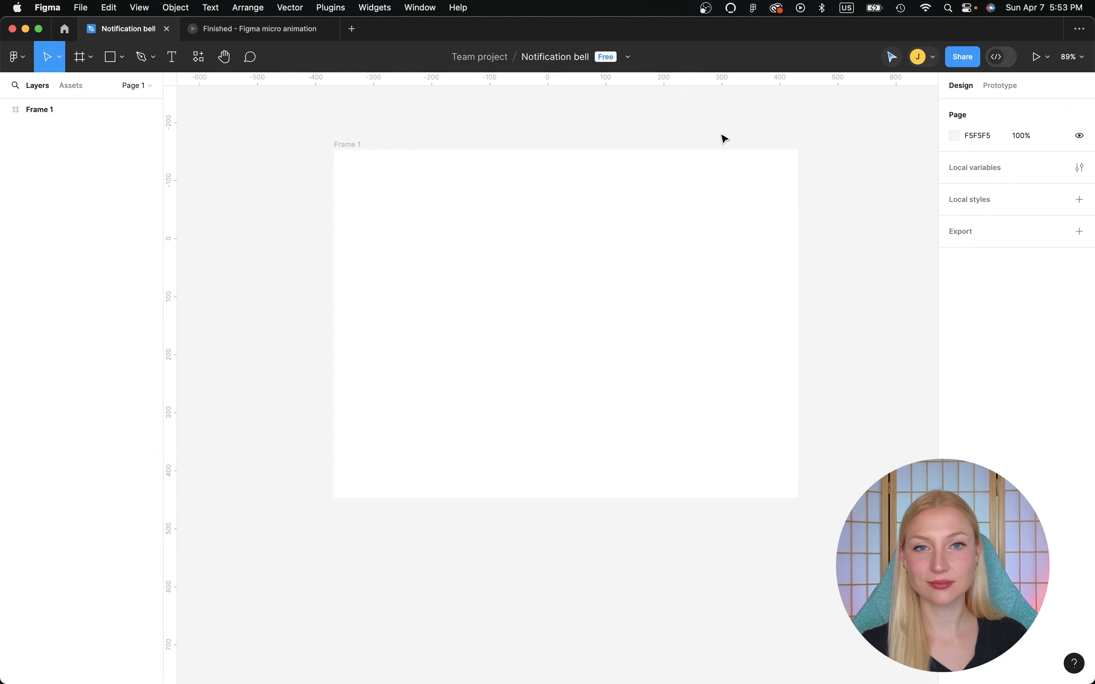
pyautogui.scroll(2, 725, 138)
pyautogui.scroll(5, 654, 247)
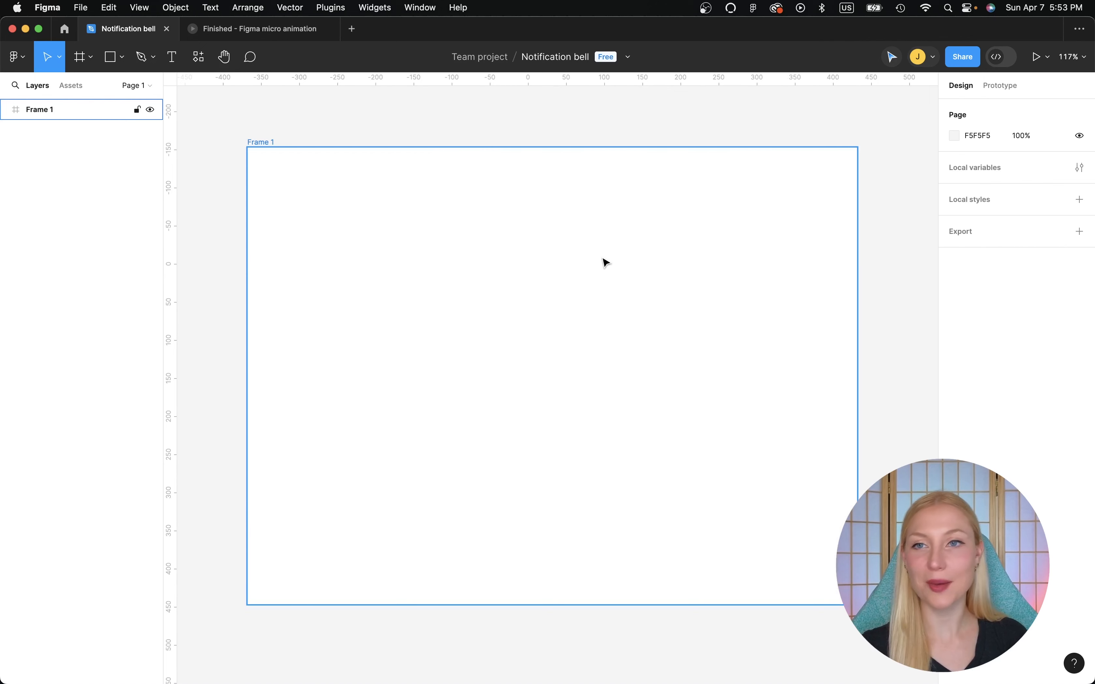
pyautogui.click(111, 57)
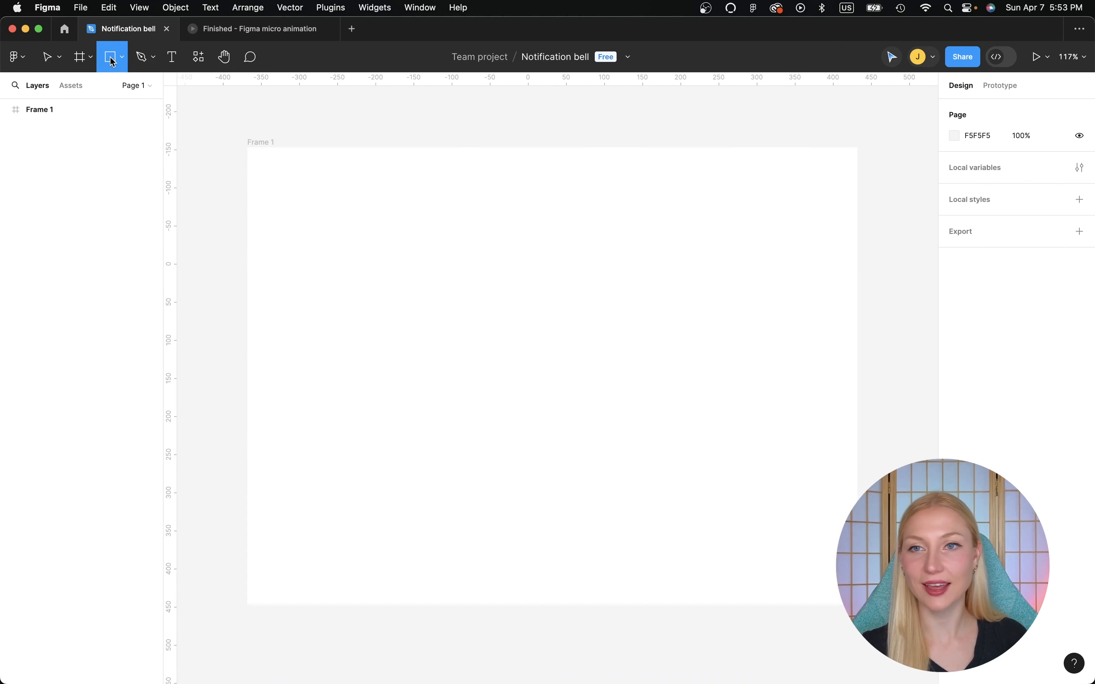
pyautogui.moveTo(493, 264)
pyautogui.mouseDown()
pyautogui.moveTo(579, 367)
pyautogui.moveTo(552, 349)
pyautogui.moveTo(552, 336)
pyautogui.mouseUp()
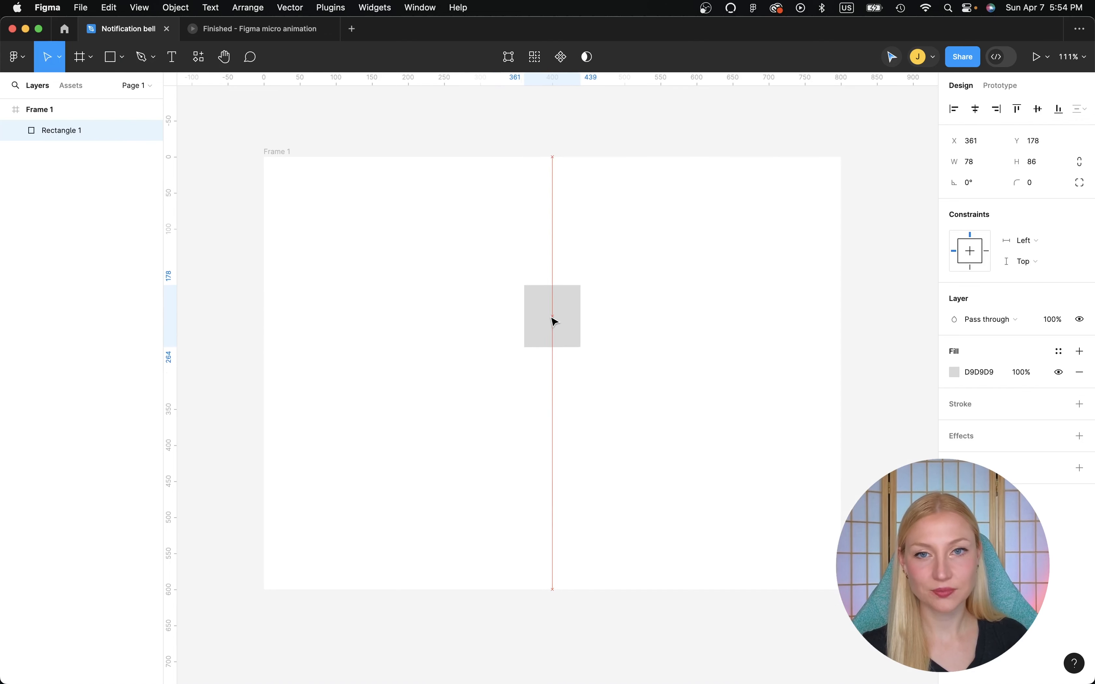
pyautogui.click(553, 320)
pyautogui.moveTo(557, 322); pyautogui.dragTo(561, 322)
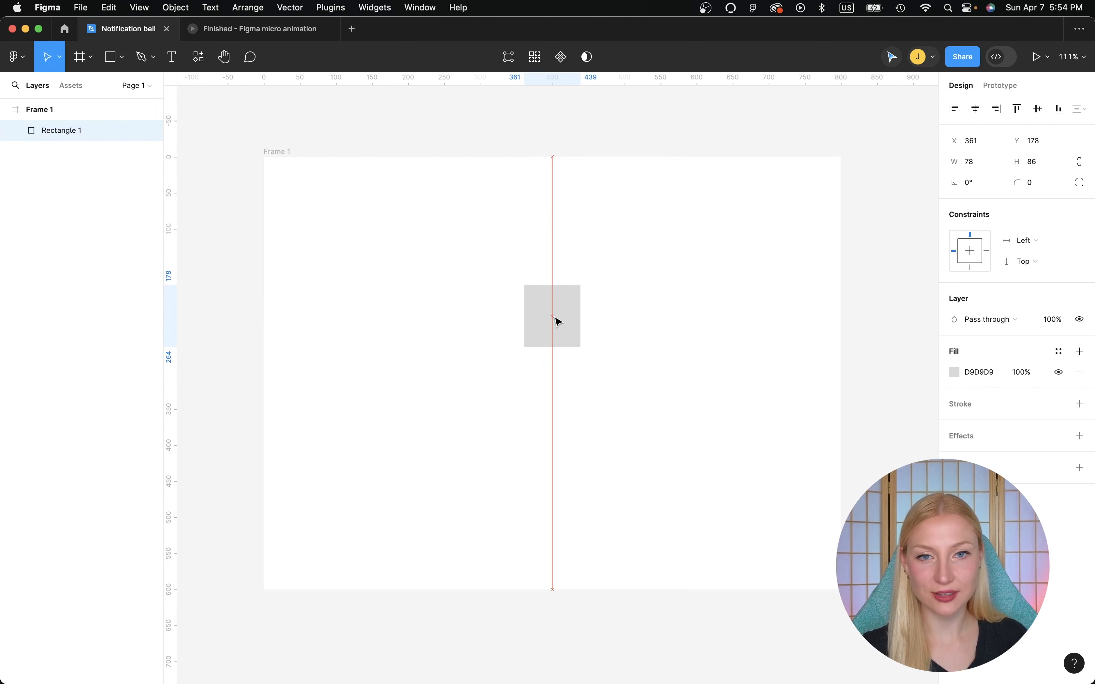
# Add a black stroke to the bell body rectangle with weight 7, positioned outside.
pyautogui.click(990, 404)
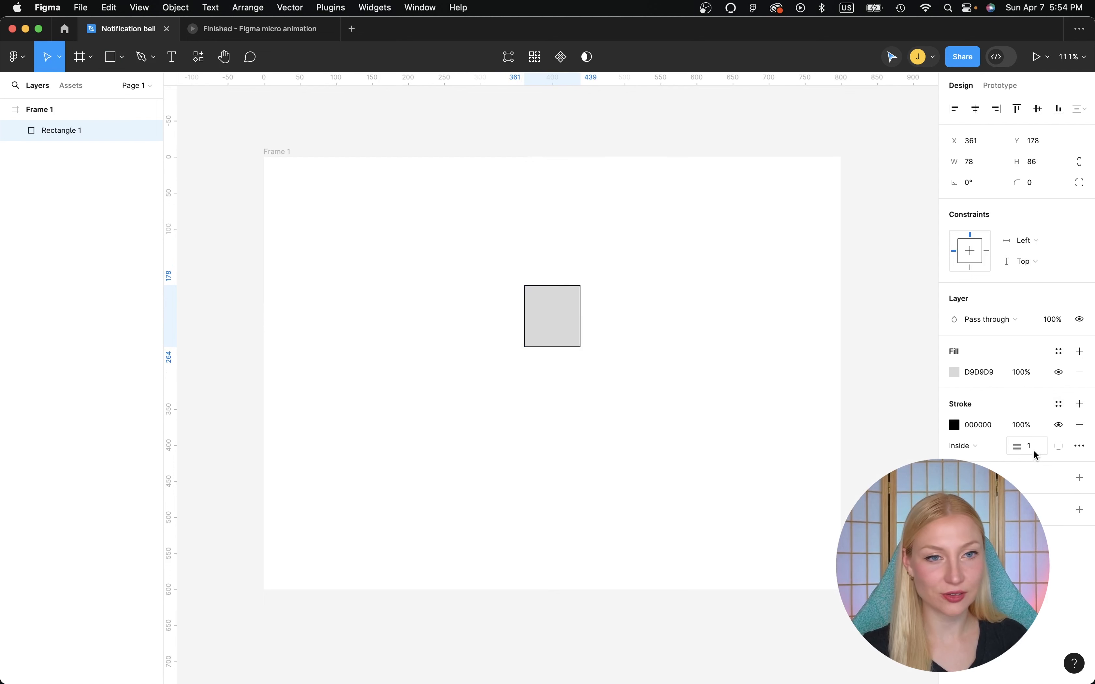
pyautogui.moveTo(1018, 450); pyautogui.dragTo(1030, 453)
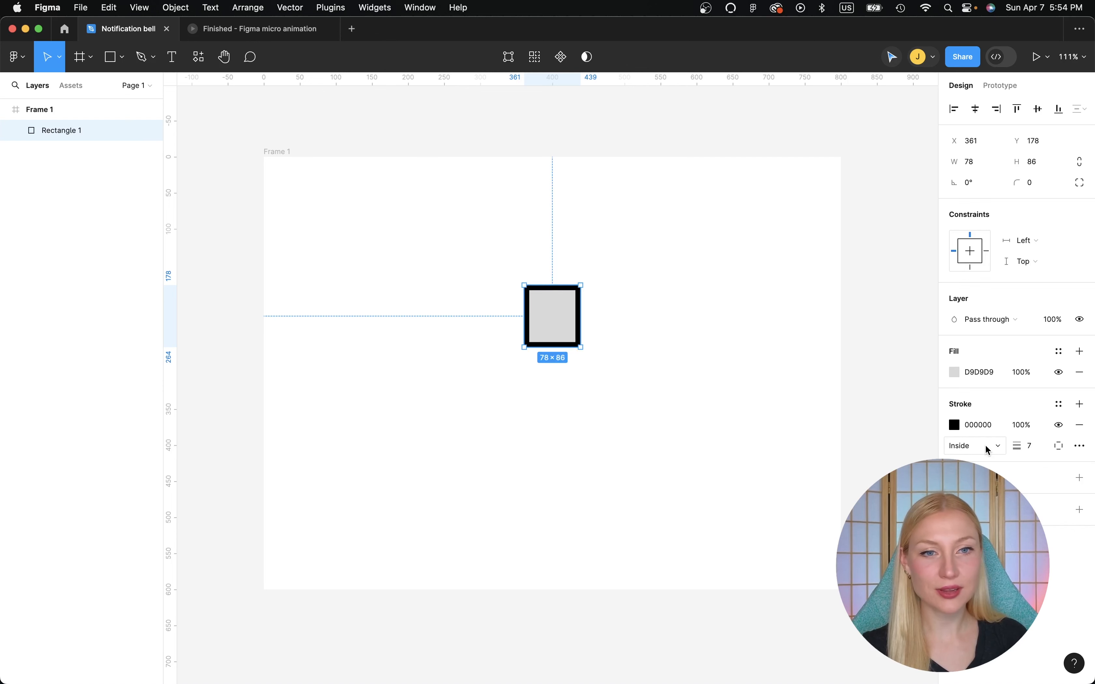
pyautogui.click(989, 449)
pyautogui.click(982, 461)
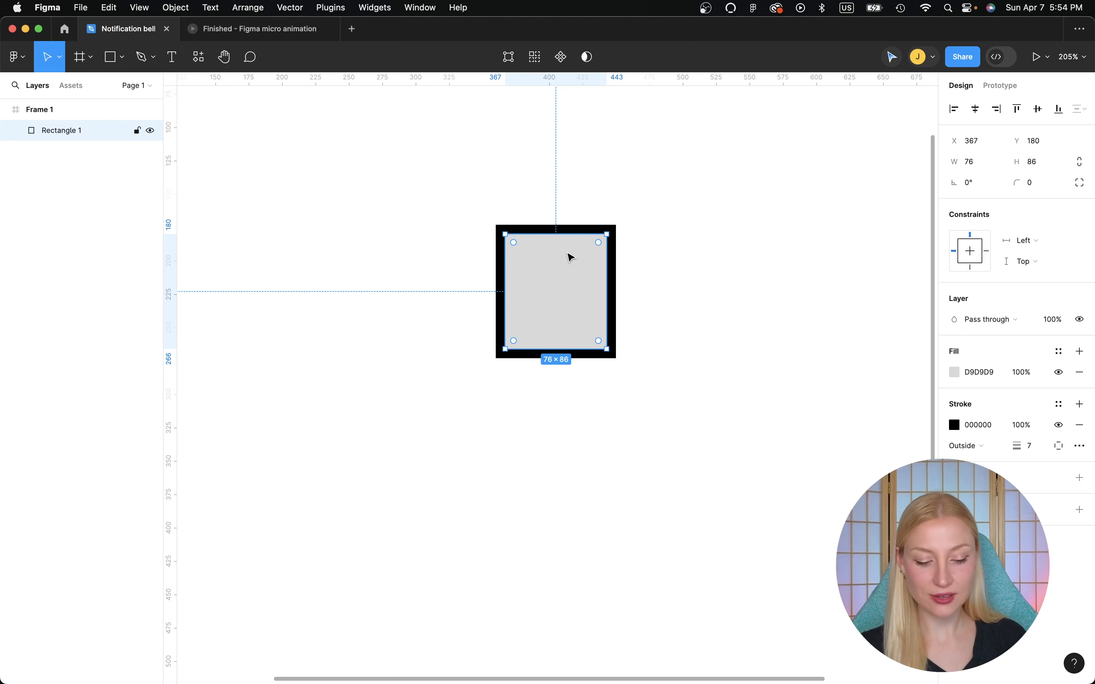
# Round the two upper corner points of the bell body with a radius of 55 and finish the vector editing.
pyautogui.doubleClick(570, 258)
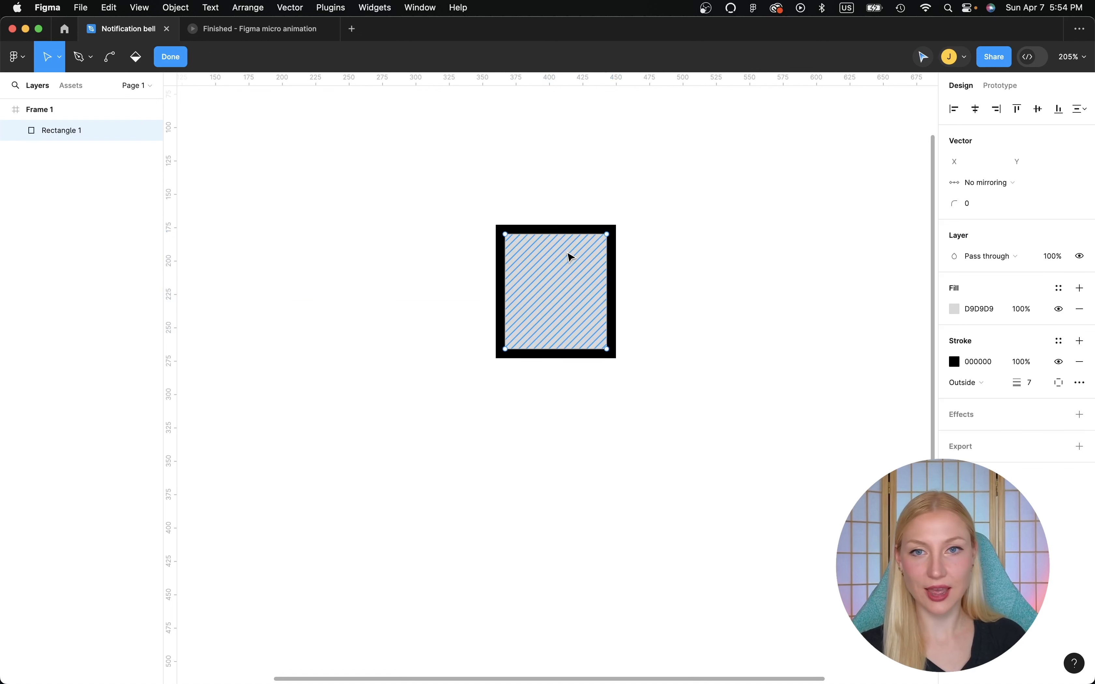
pyautogui.click(505, 235)
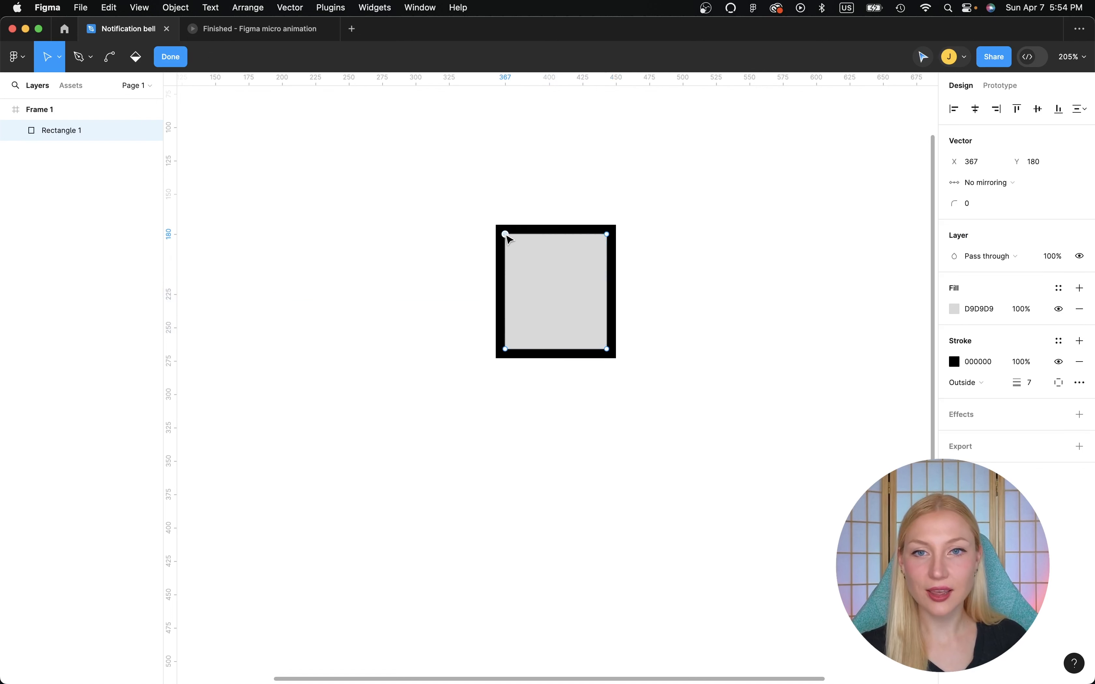
pyautogui.click(607, 235)
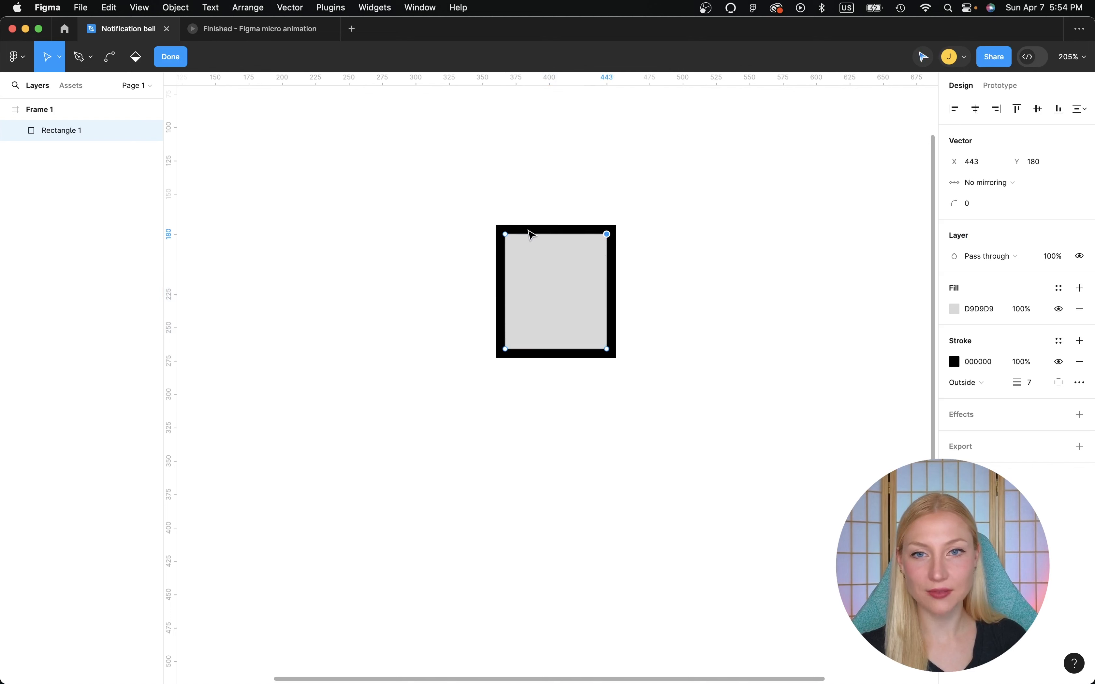
pyautogui.keyDown('shift'); pyautogui.click(505, 235); pyautogui.keyUp('shift')
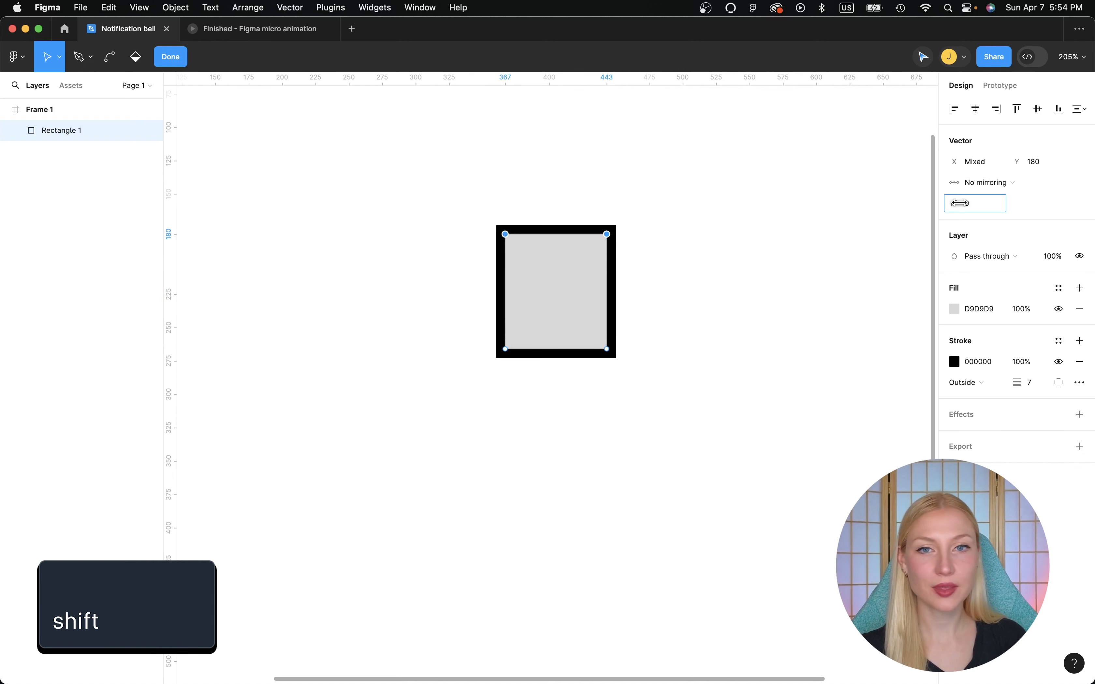
pyautogui.moveTo(954, 203); pyautogui.dragTo(1016, 204)
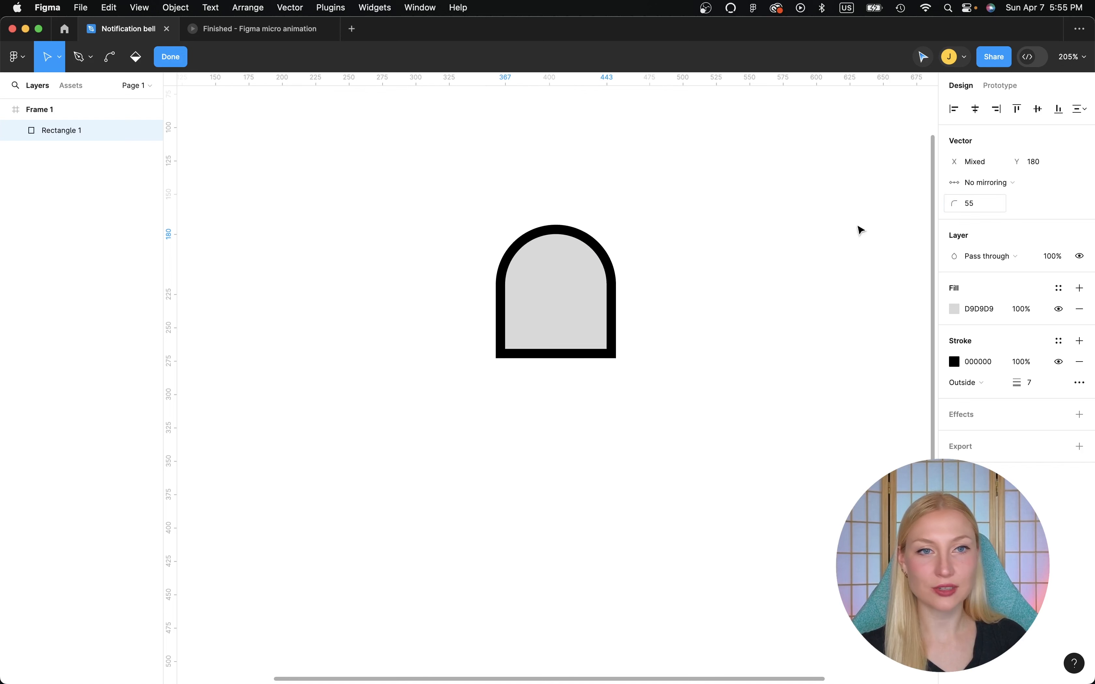
pyautogui.click(701, 278)
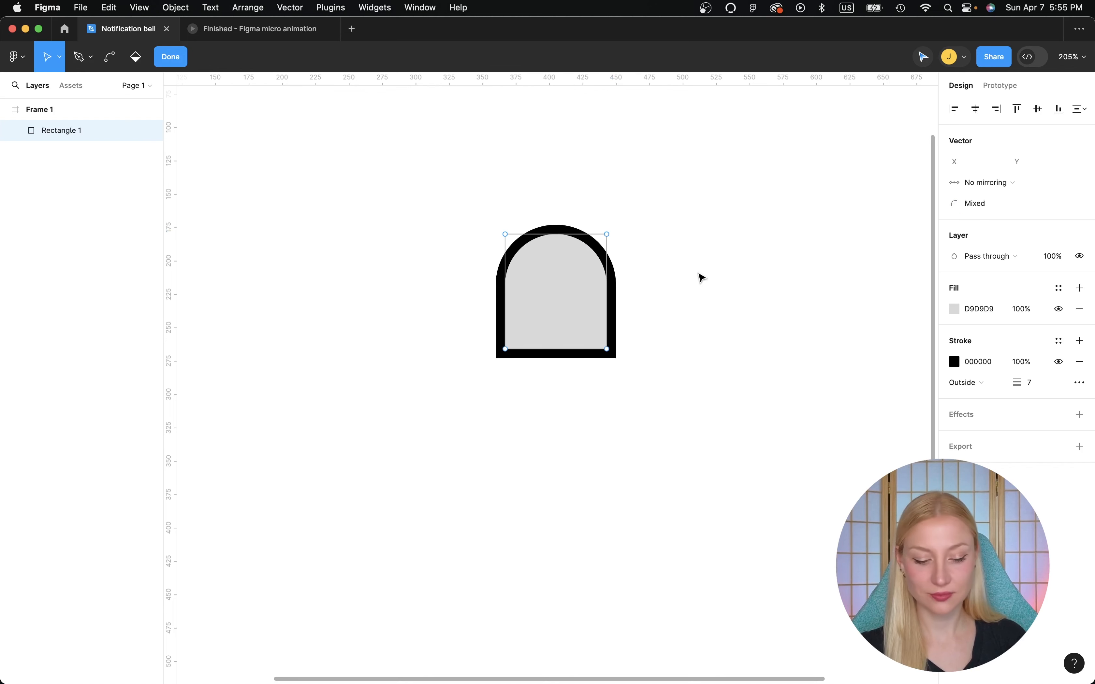
pyautogui.press('Escape')
pyautogui.press('Escape')
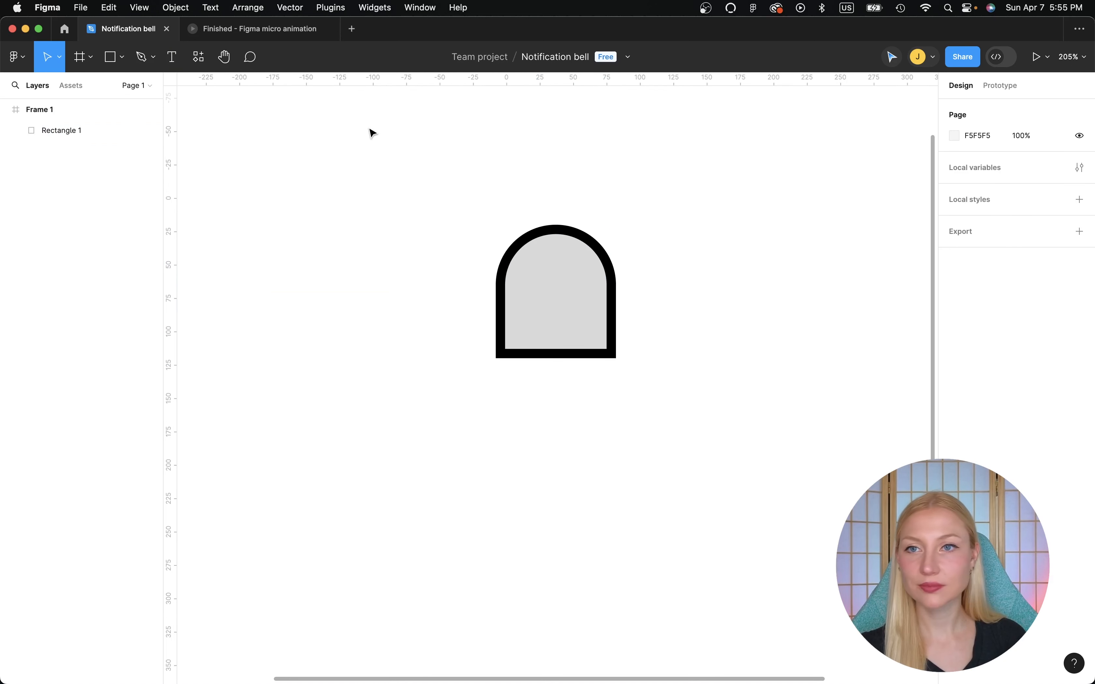
# Draw a wide rectangle of about 107 × 24 across the bottom of the bell body as its rim.
pyautogui.click(110, 57)
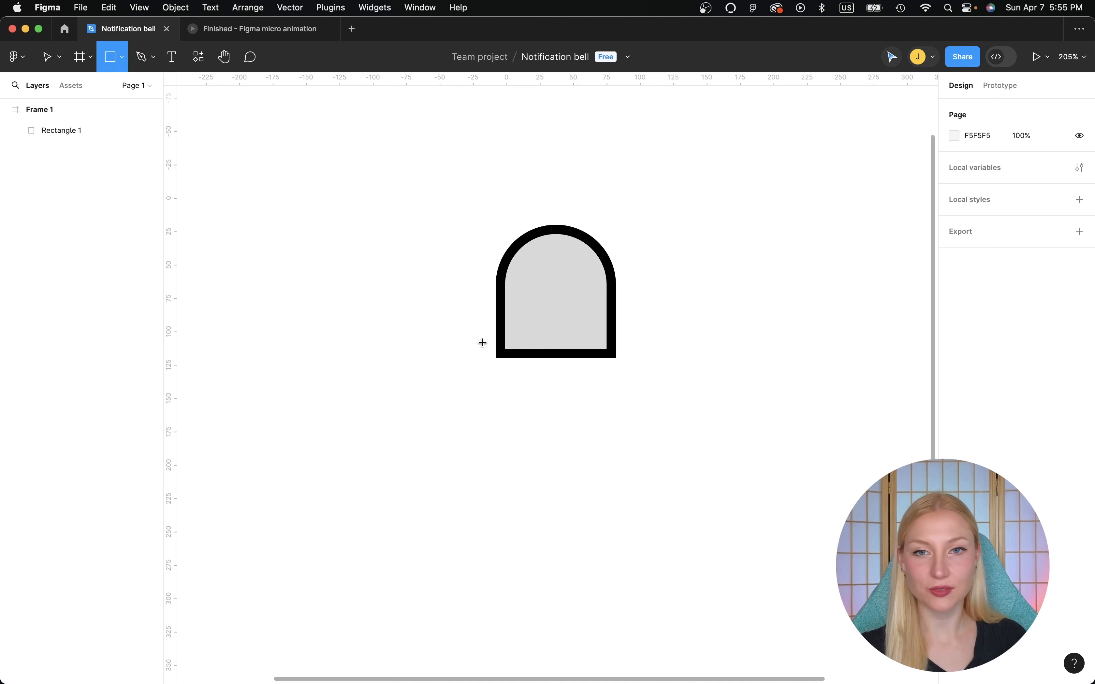
pyautogui.moveTo(473, 336); pyautogui.dragTo(616, 369)
pyautogui.moveTo(524, 360); pyautogui.dragTo(537, 357)
# Add a black stroke to the rim rectangle with weight 7, positioned outside.
pyautogui.click(961, 404)
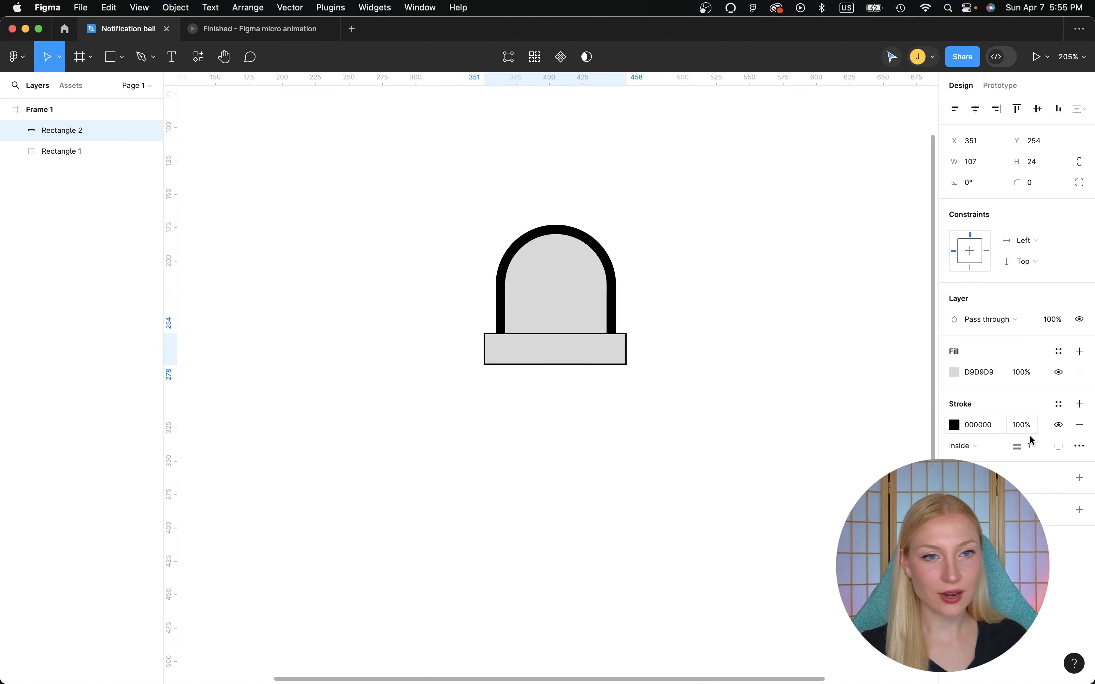
pyautogui.click(1030, 446)
pyautogui.write('7')
pyautogui.press('Return')
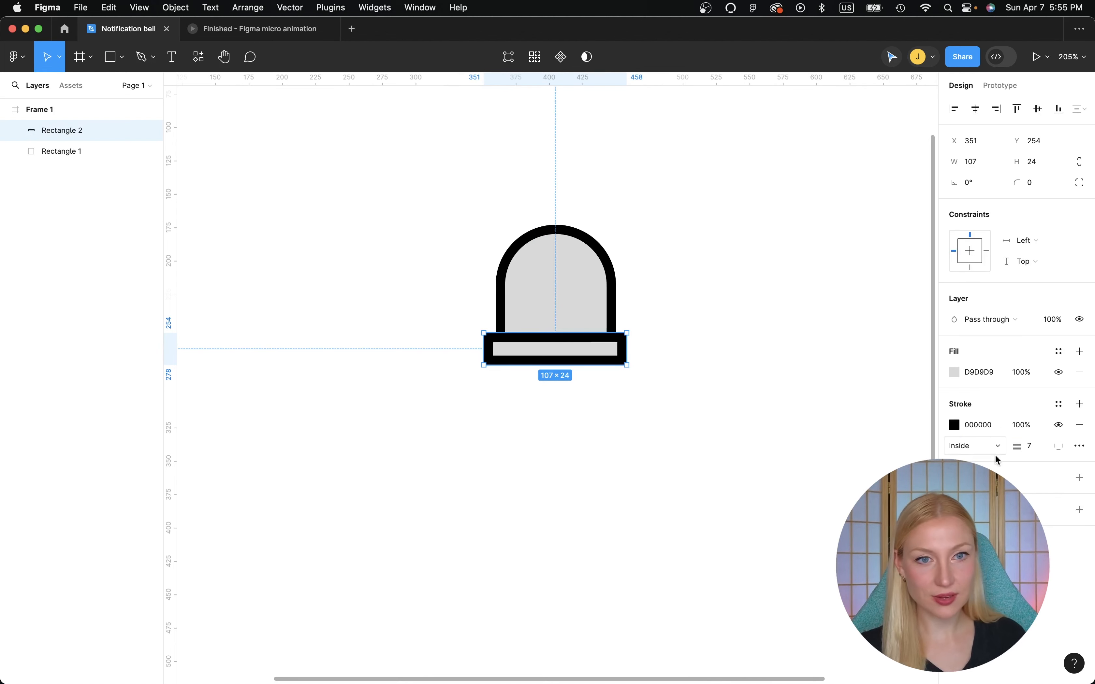
pyautogui.click(972, 447)
pyautogui.click(977, 457)
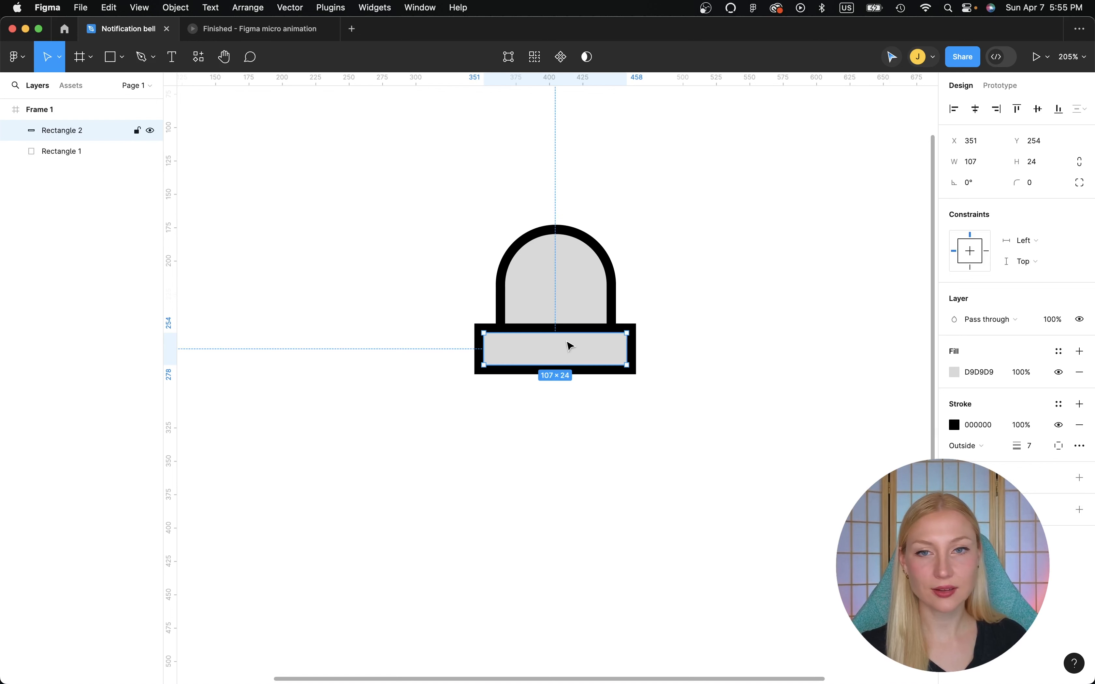
# Shift the rim slightly down to Y 261 and round its corners with a radius of 21.
pyautogui.moveTo(570, 347); pyautogui.dragTo(574, 356)
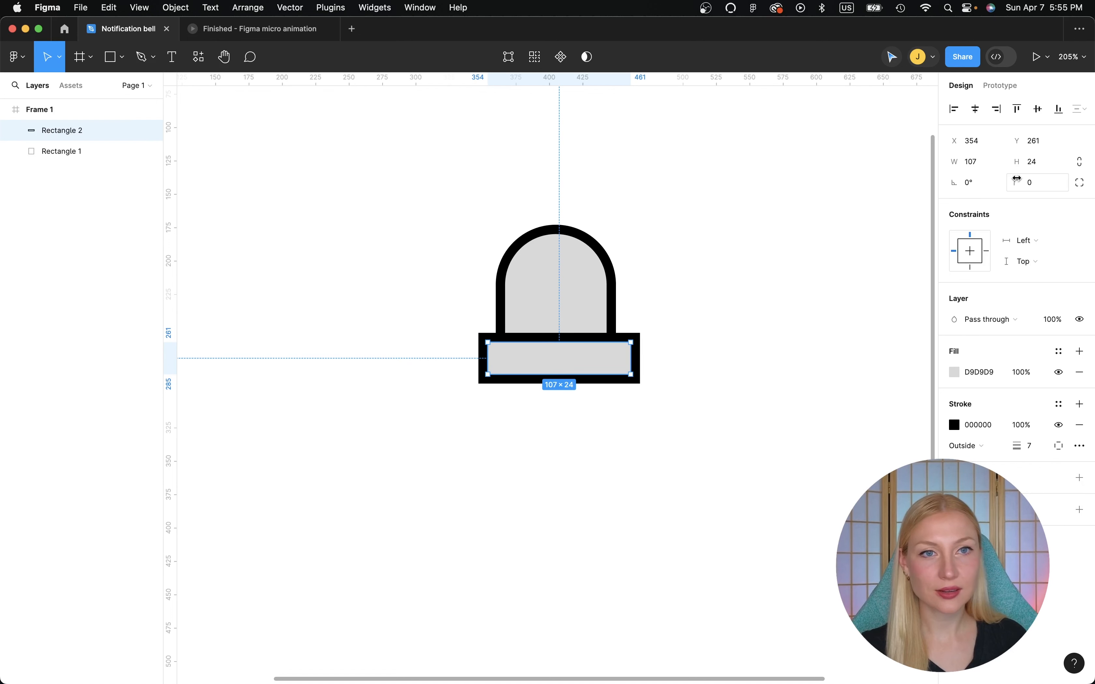
pyautogui.moveTo(1016, 179); pyautogui.dragTo(1019, 180)
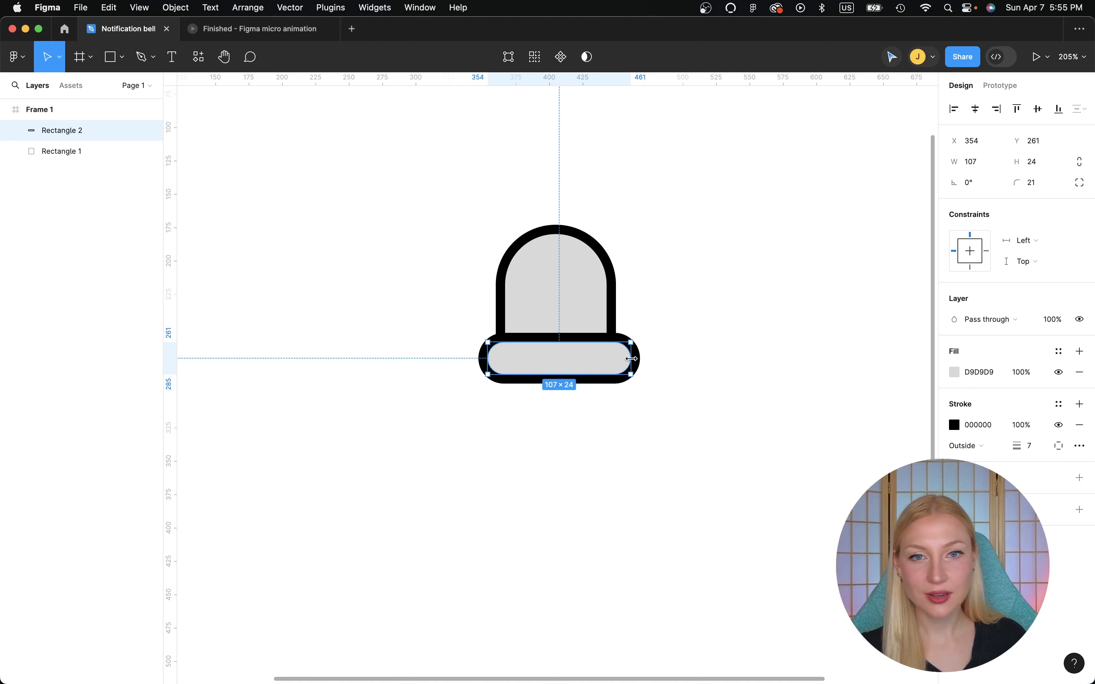
# Resize the rim to 90 wide and 16 high.
pyautogui.moveTo(633, 359); pyautogui.dragTo(610, 362)
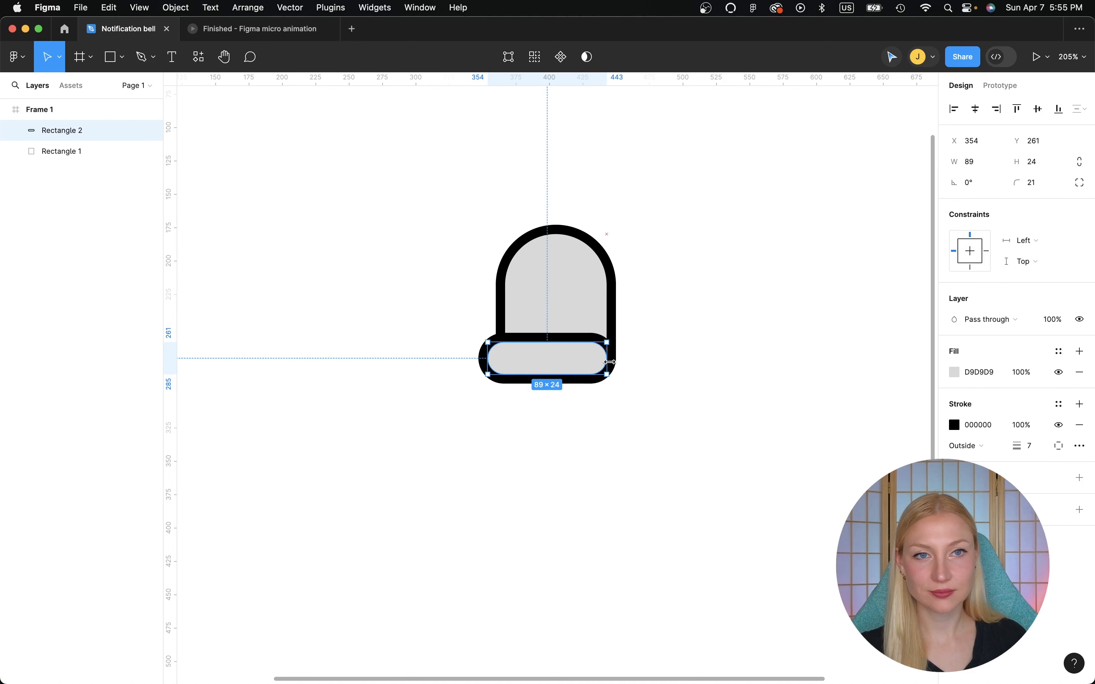
pyautogui.click(971, 161)
pyautogui.write('90')
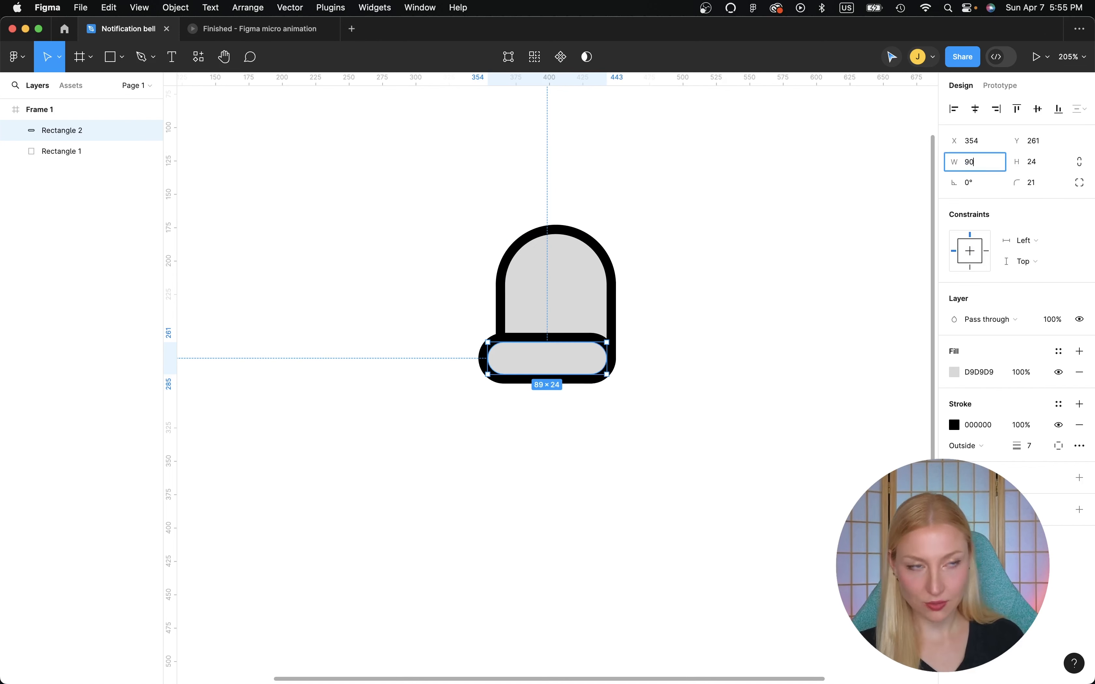
pyautogui.press('Return')
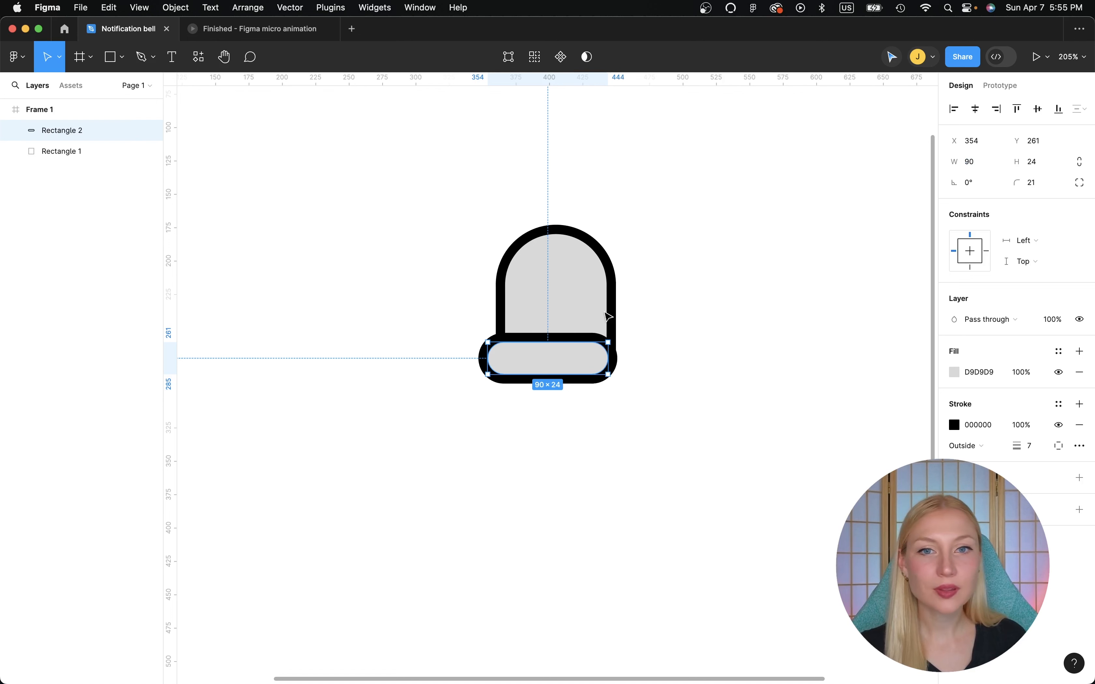
pyautogui.click(1046, 164)
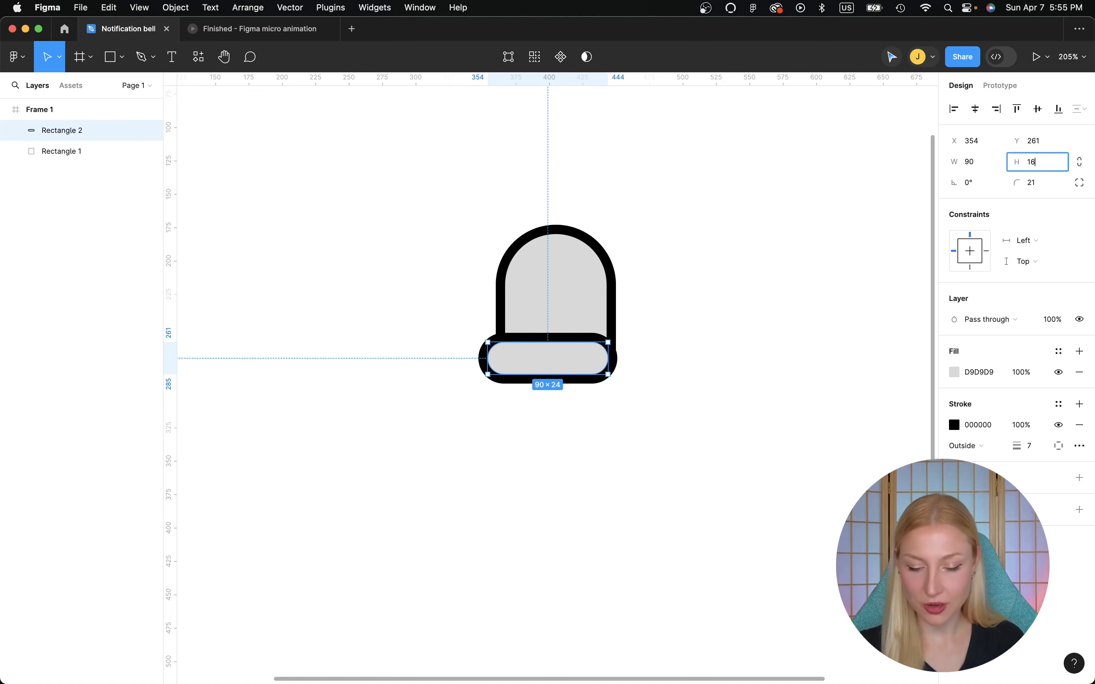
pyautogui.press('Return')
# Align the horizontal centres of the rim and the bell body.
pyautogui.press('Right')
pyautogui.press('Right')
pyautogui.press('Right')
pyautogui.press('Right')
pyautogui.press('Right')
pyautogui.press('Right')
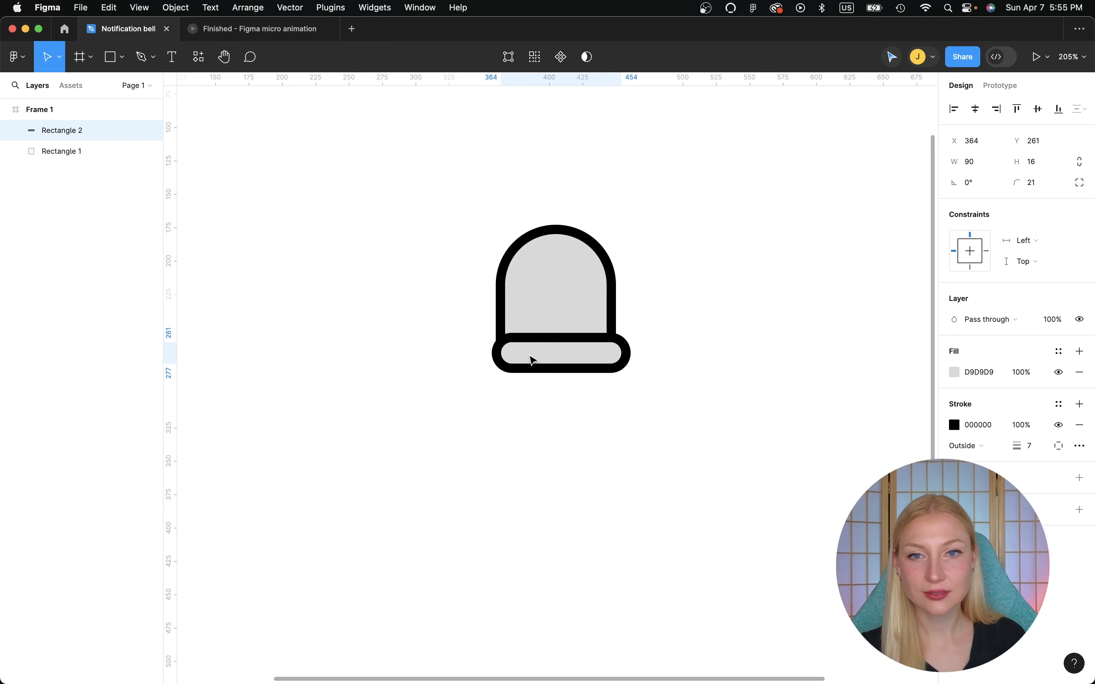
pyautogui.moveTo(655, 193); pyautogui.dragTo(491, 396)
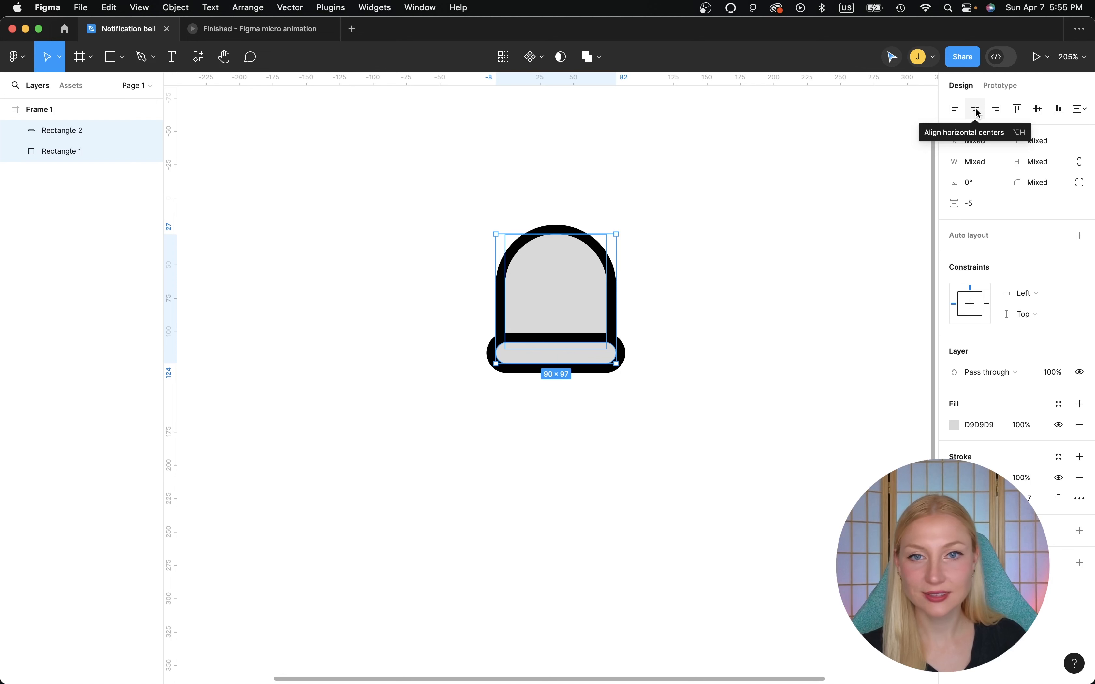
pyautogui.click(747, 296)
# Nudge the rim up by 8 to Y 253 so it overlaps the bottom of the bell body.
pyautogui.click(582, 354)
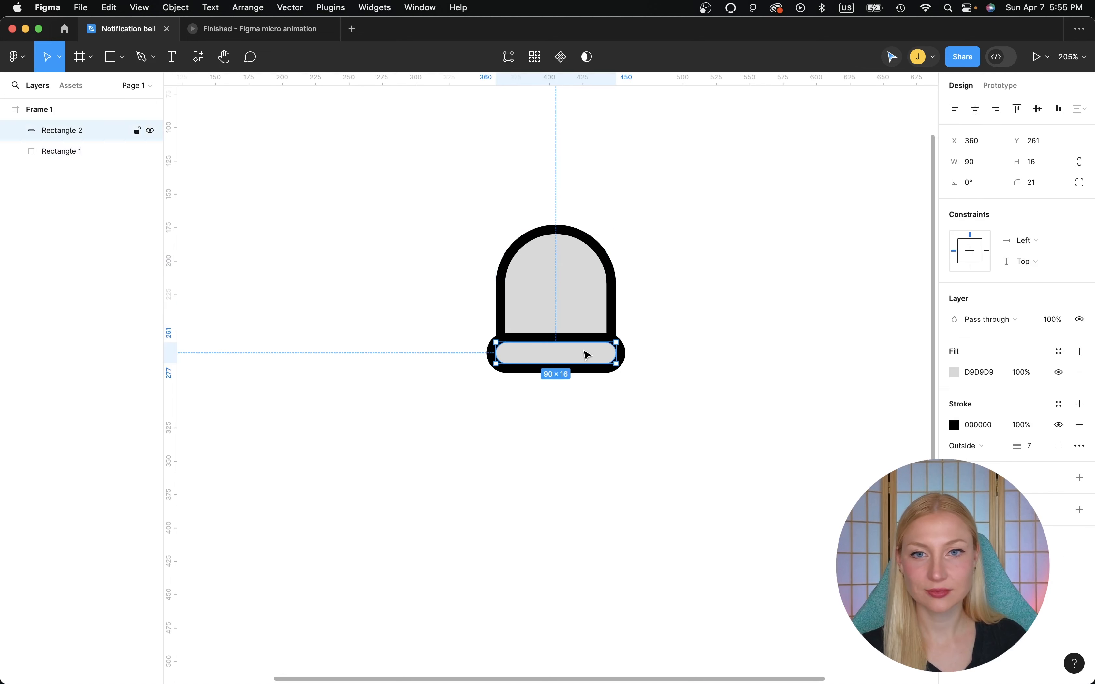
pyautogui.press('Up')
pyautogui.press('Up')
pyautogui.press('Up')
pyautogui.press('Up')
pyautogui.press('Up')
pyautogui.press('Up')
pyautogui.press('Up')
pyautogui.press('Up')
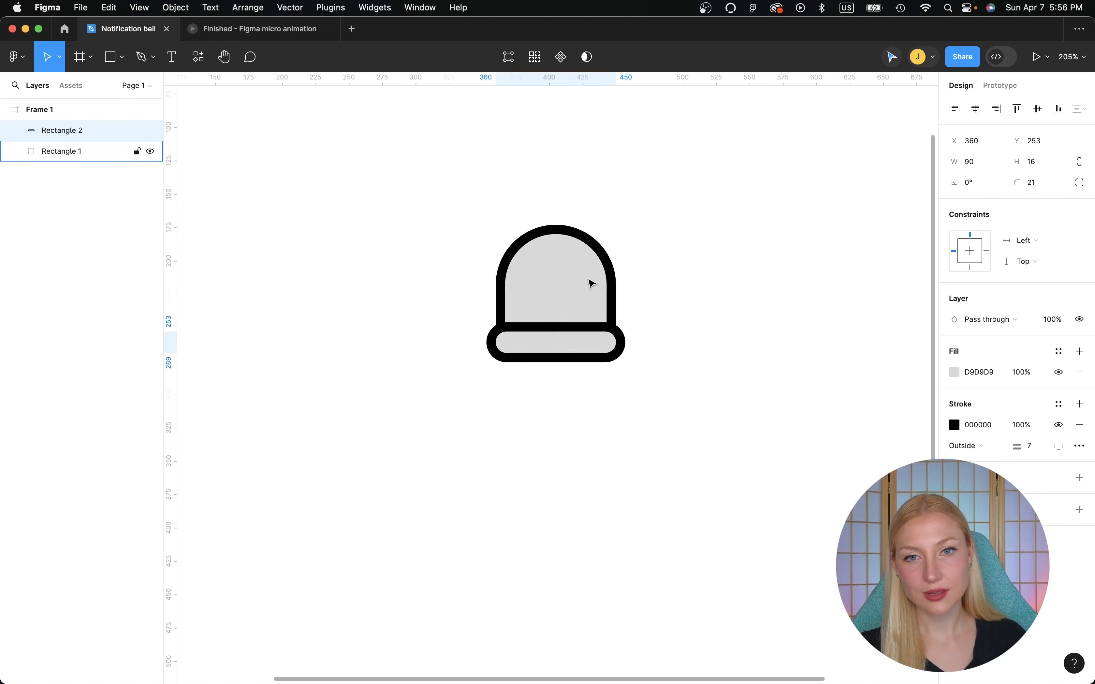
pyautogui.click(664, 239)
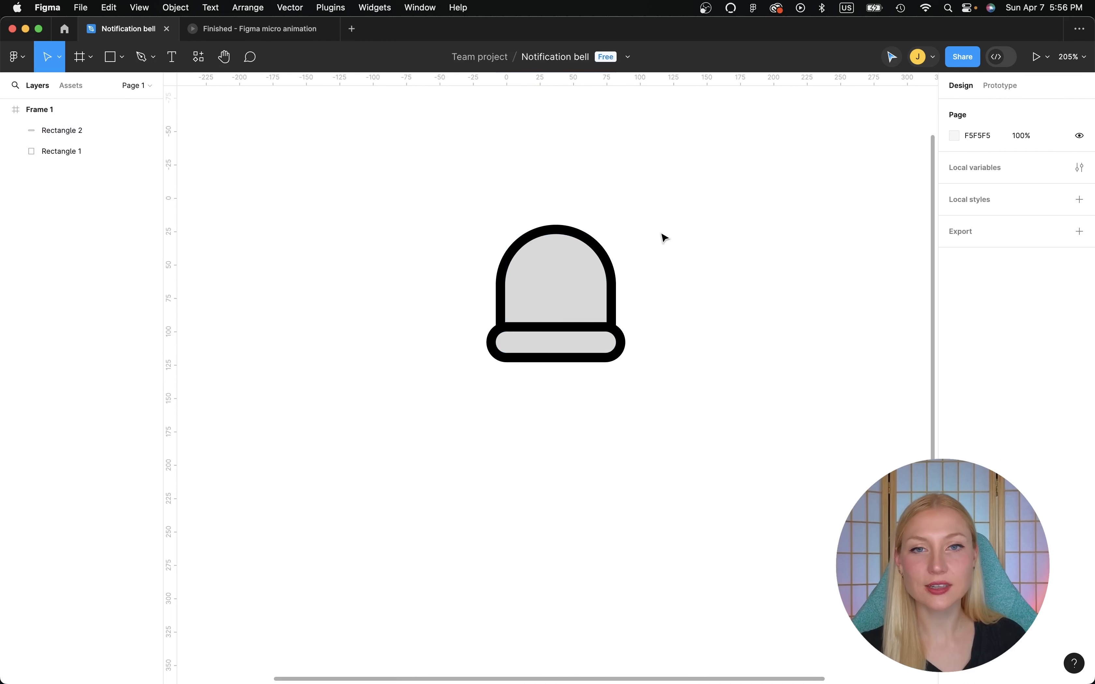
# Combine the bell body and the rim into one shape with a Union.
pyautogui.moveTo(670, 191); pyautogui.dragTo(441, 438)
pyautogui.click(598, 56)
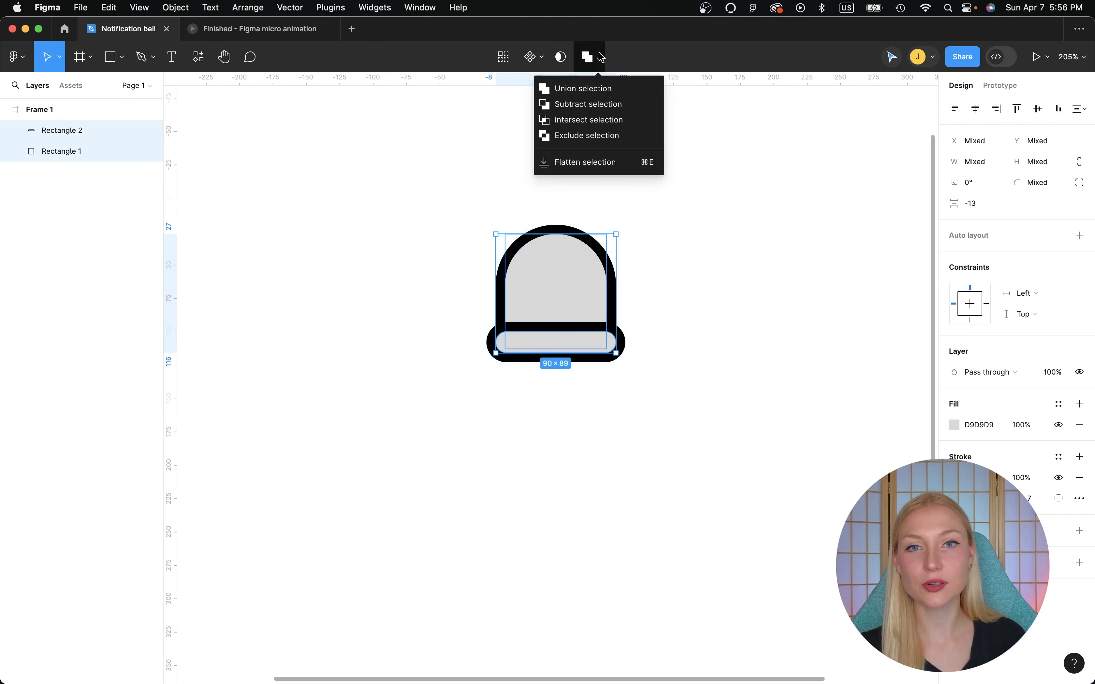
pyautogui.click(595, 90)
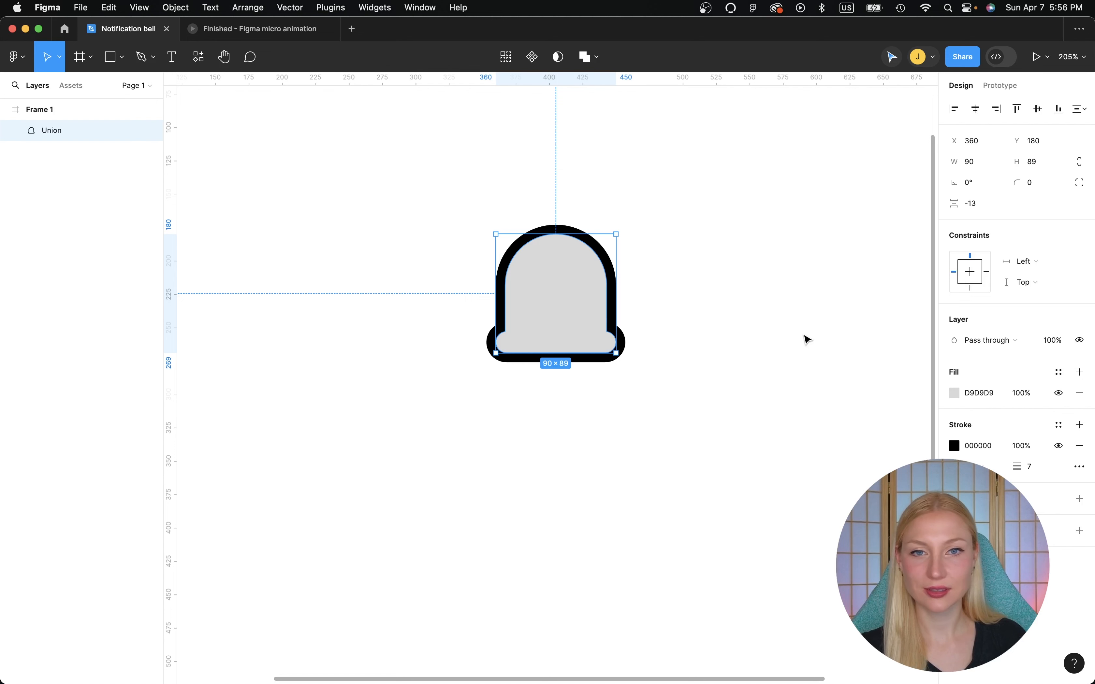
# Change the fill of the combined bell shape to white, FFFFFF.
pyautogui.click(954, 393)
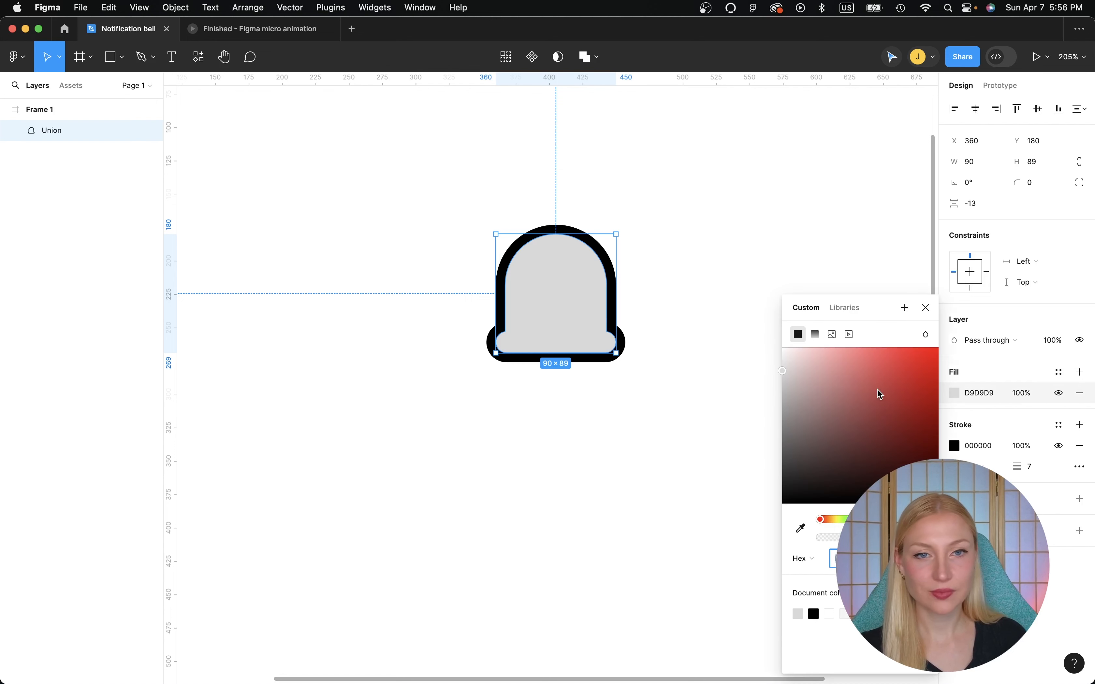
pyautogui.moveTo(876, 389); pyautogui.dragTo(707, 313)
pyautogui.click(708, 314)
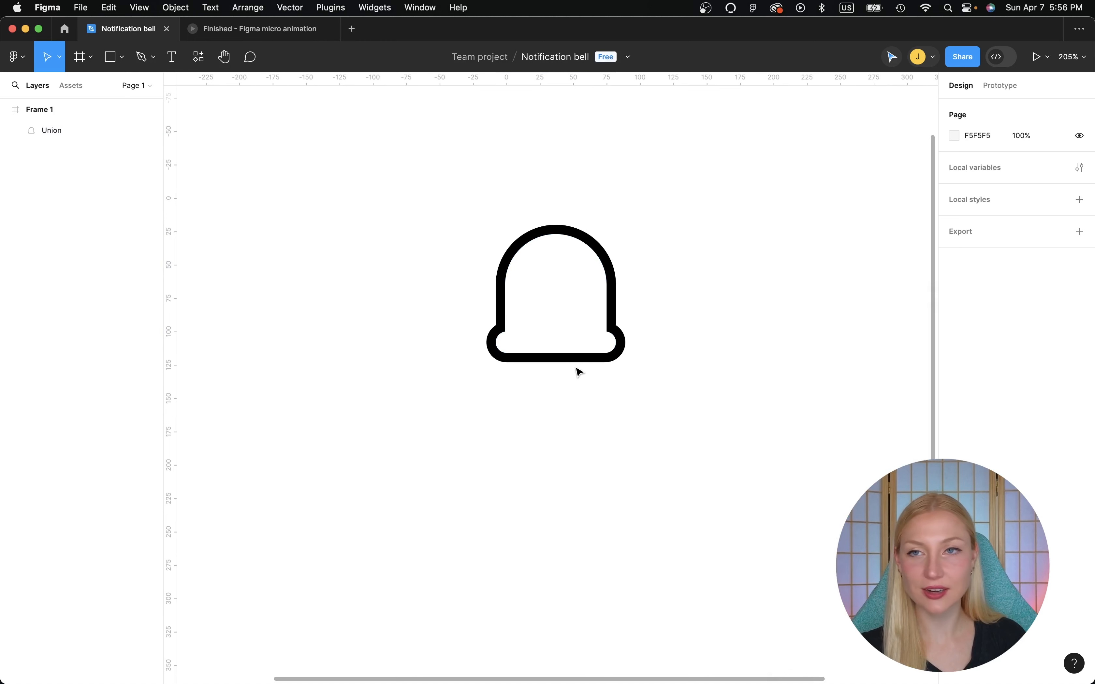
pyautogui.click(577, 273)
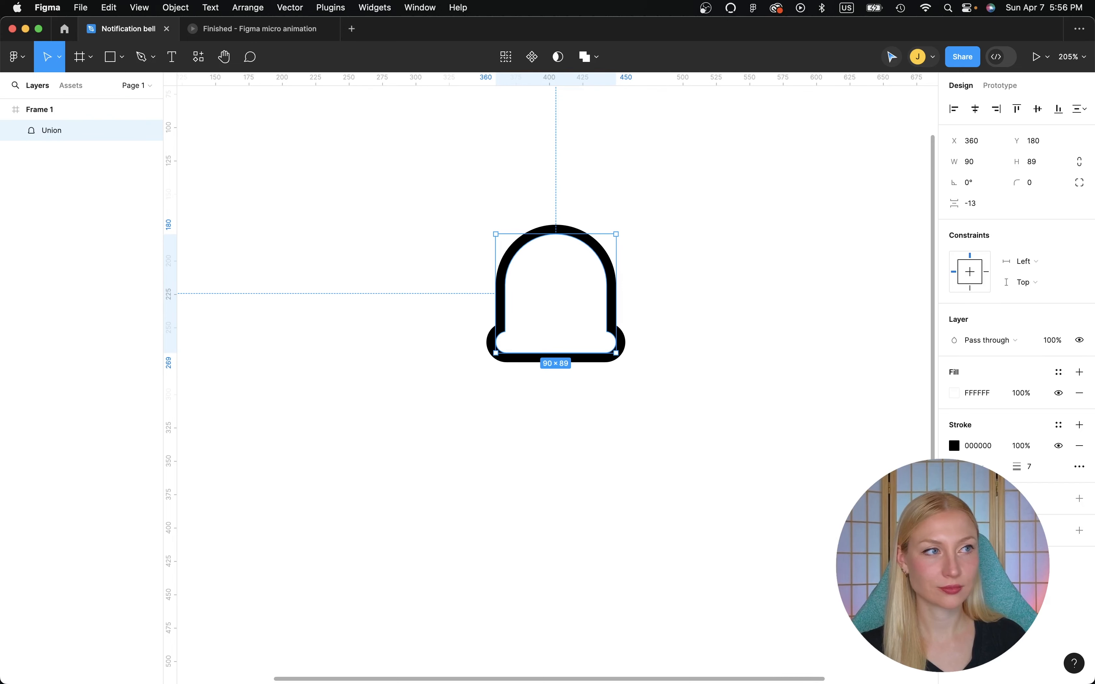
# Draw a horizontal line about 26 wide at Y 285, just below the bell, with the Pen tool.
pyautogui.scroll(5, 565, 371)
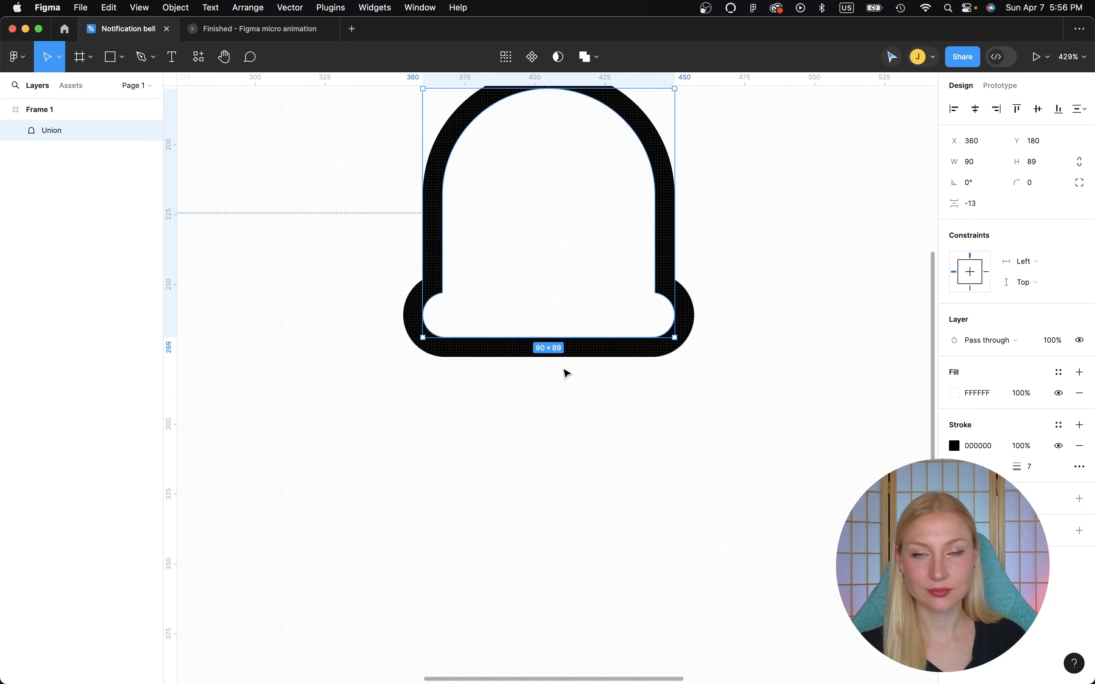
pyautogui.hscroll(3, 394, 237)
pyautogui.scroll(1, 394, 238)
pyautogui.click(141, 63)
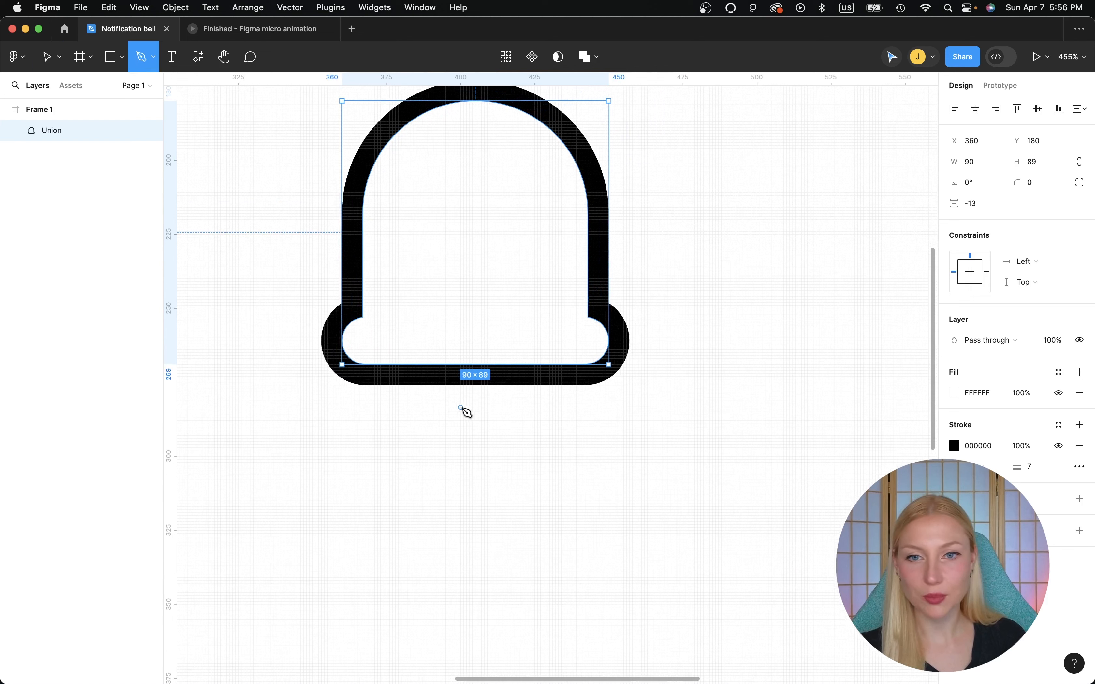
pyautogui.click(447, 412)
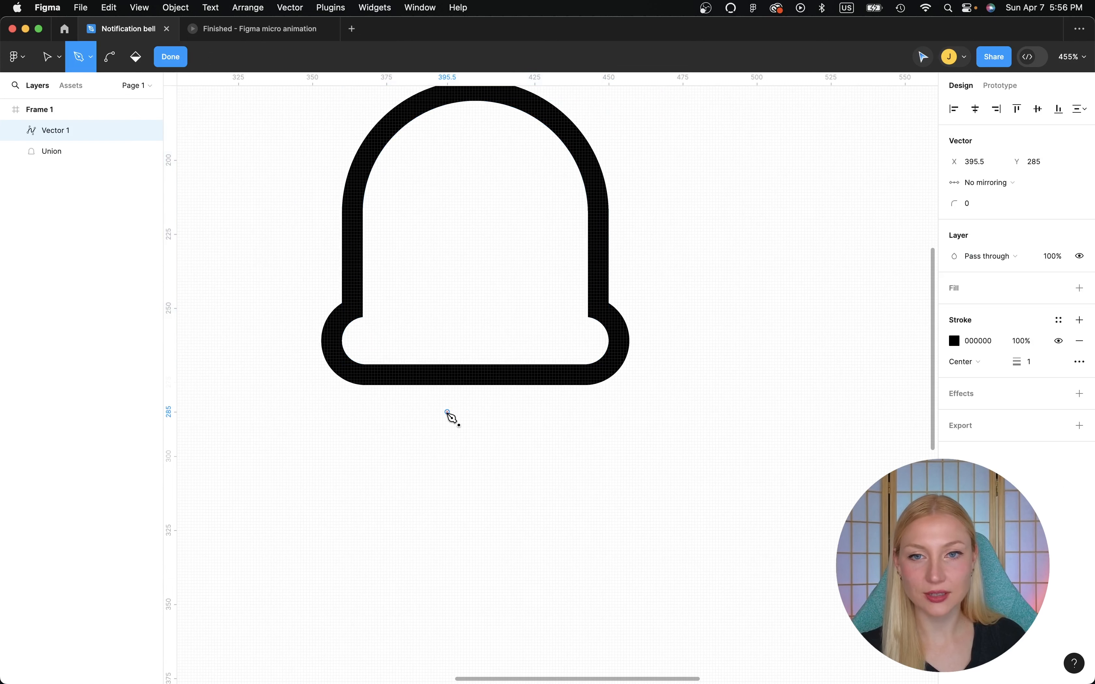
pyautogui.click(524, 412)
# Set the stroke width of the new line to 7.
pyautogui.click(1042, 367)
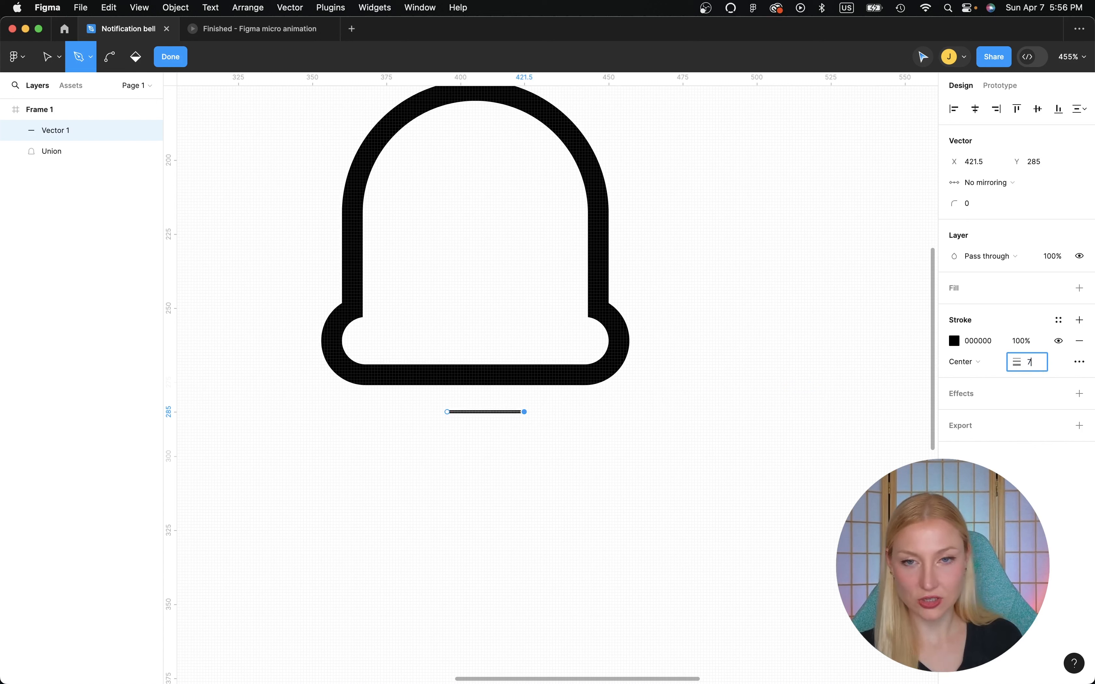
pyautogui.write('7')
pyautogui.press('Return')
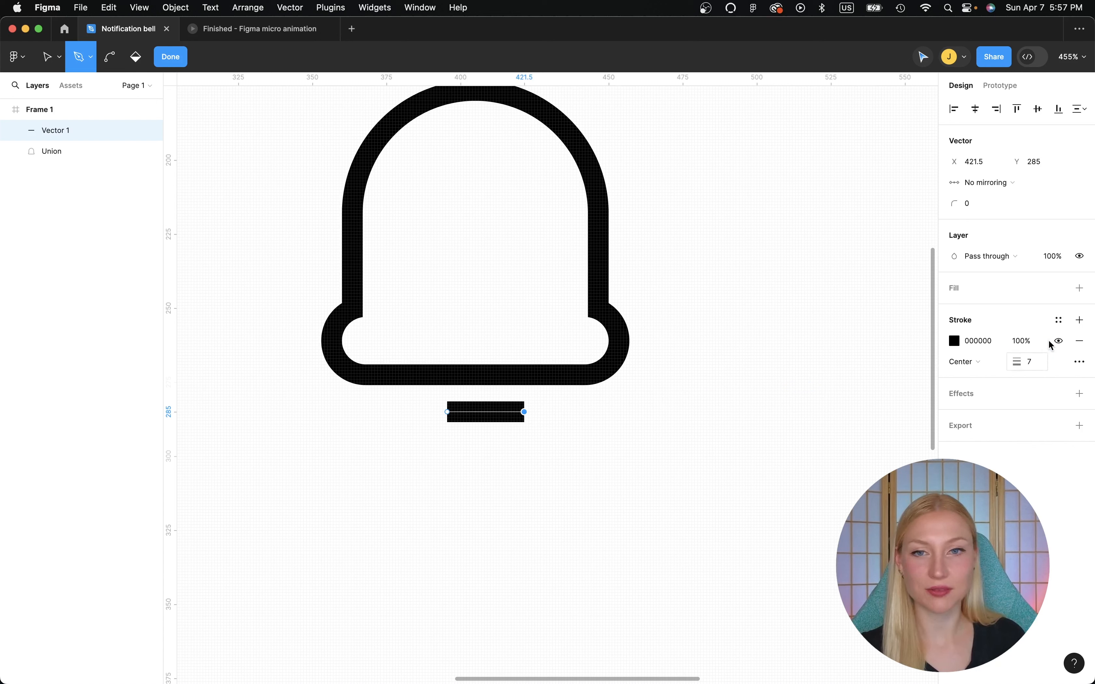
# Add a point at the middle of the line and pull it down to Y 290 to form a shallow V.
pyautogui.click(485, 412)
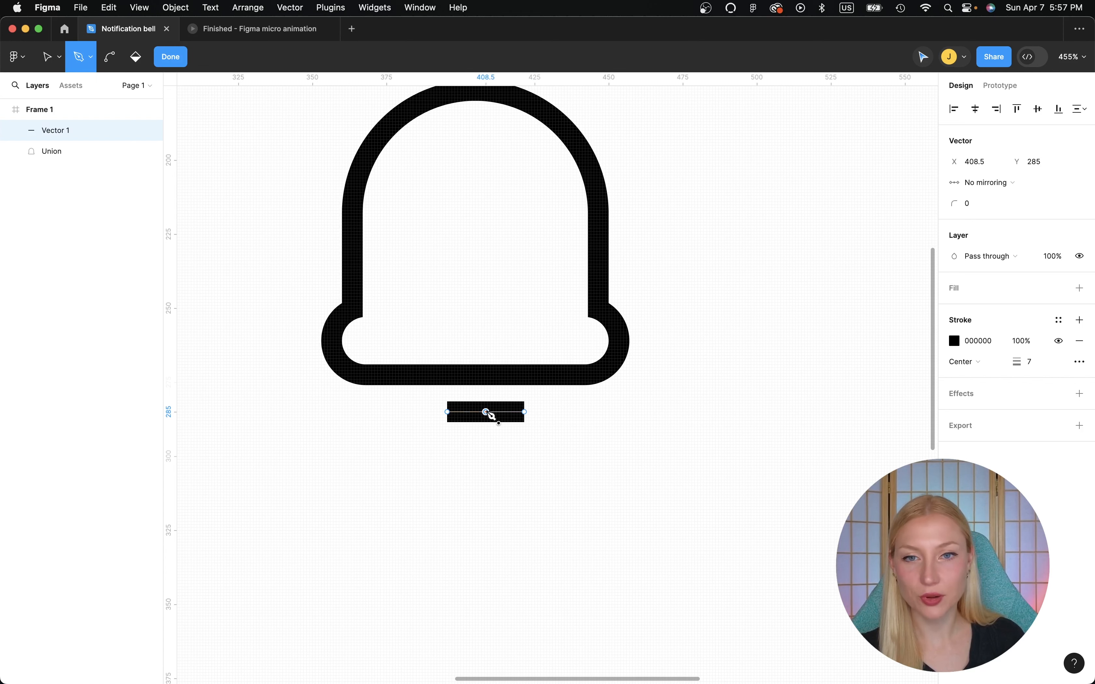
pyautogui.click(170, 57)
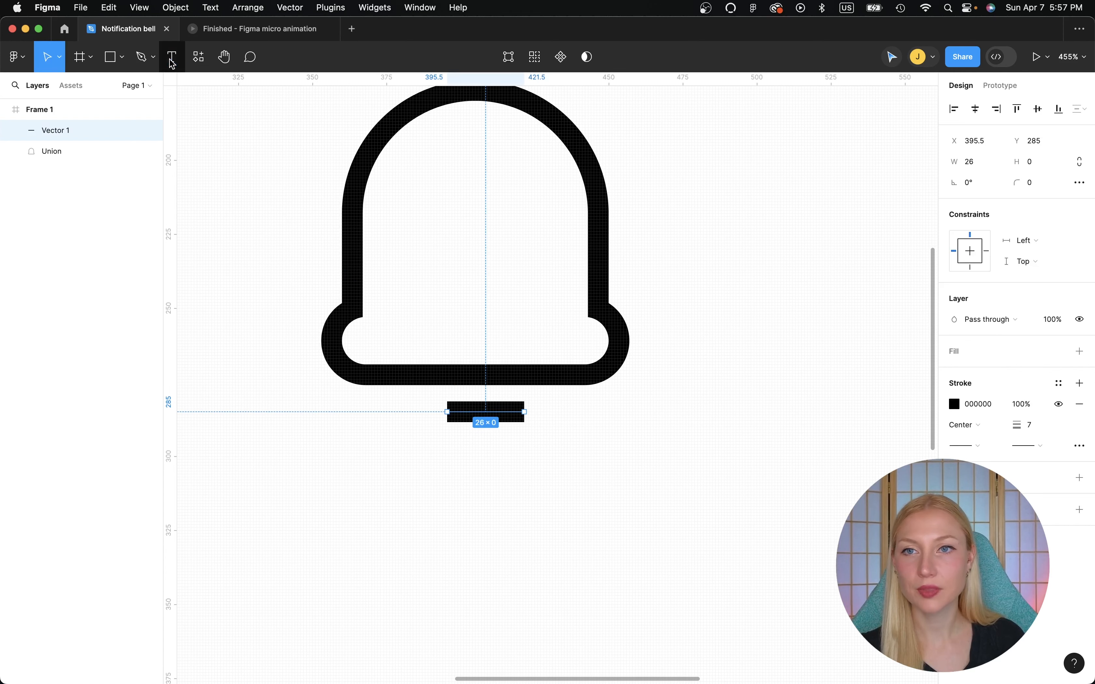
pyautogui.scroll(5, 511, 377)
pyautogui.doubleClick(493, 420)
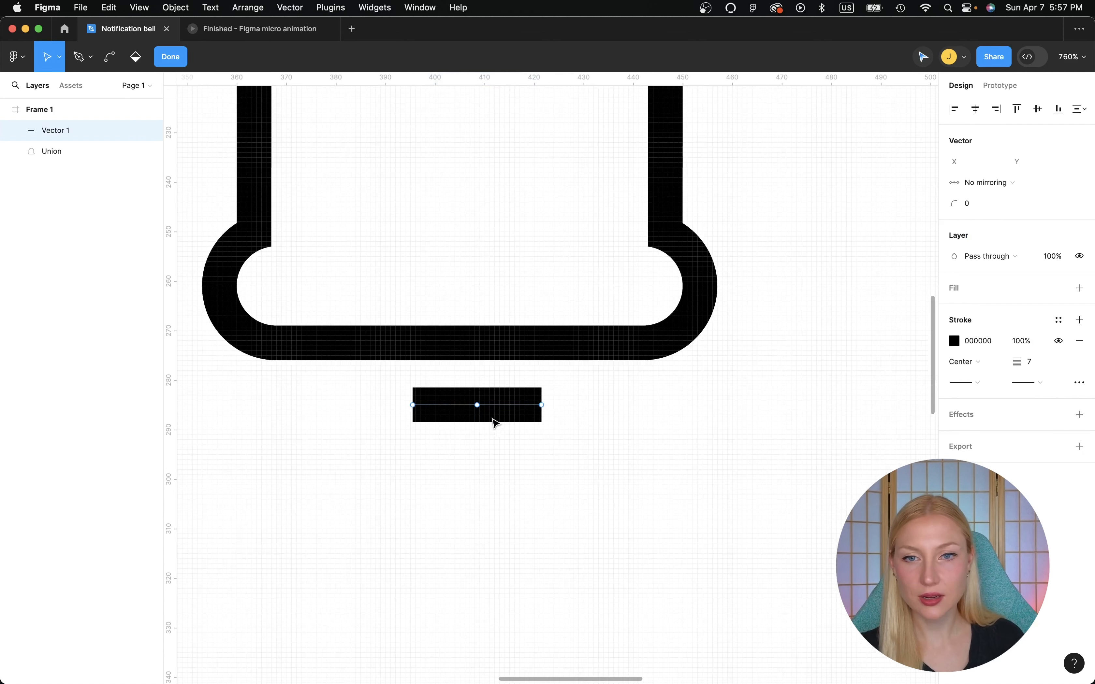
pyautogui.moveTo(477, 407); pyautogui.dragTo(478, 432)
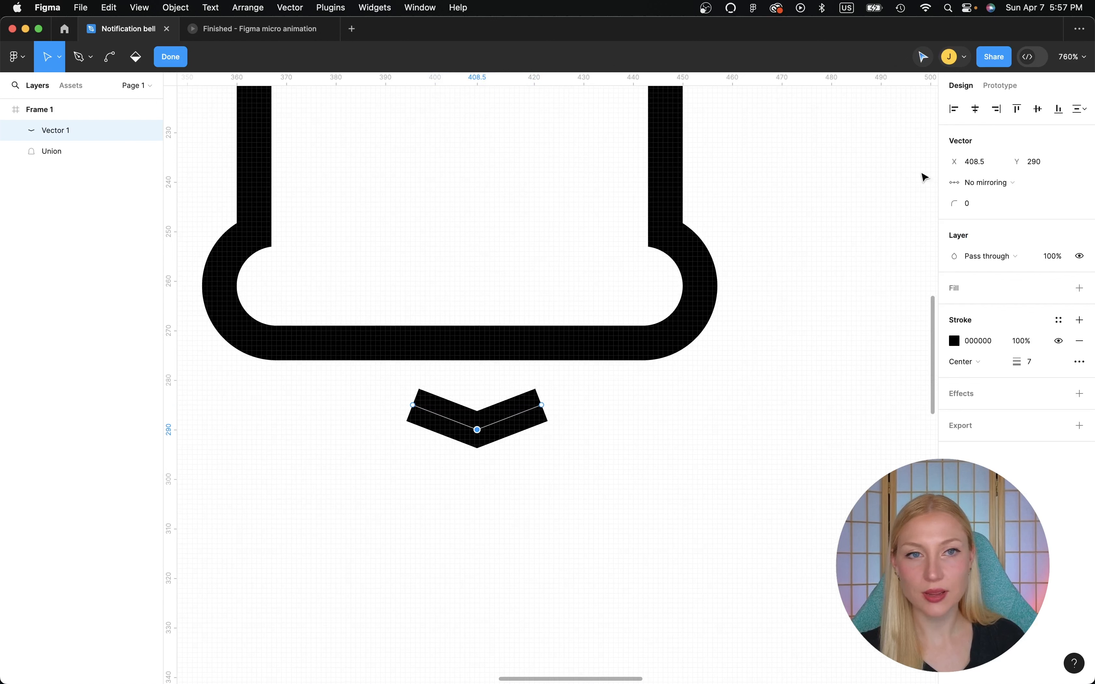
# Round the line's middle point with a radius of 146 and pull it further down to Y 292.5.
pyautogui.moveTo(953, 206); pyautogui.dragTo(50, 204)
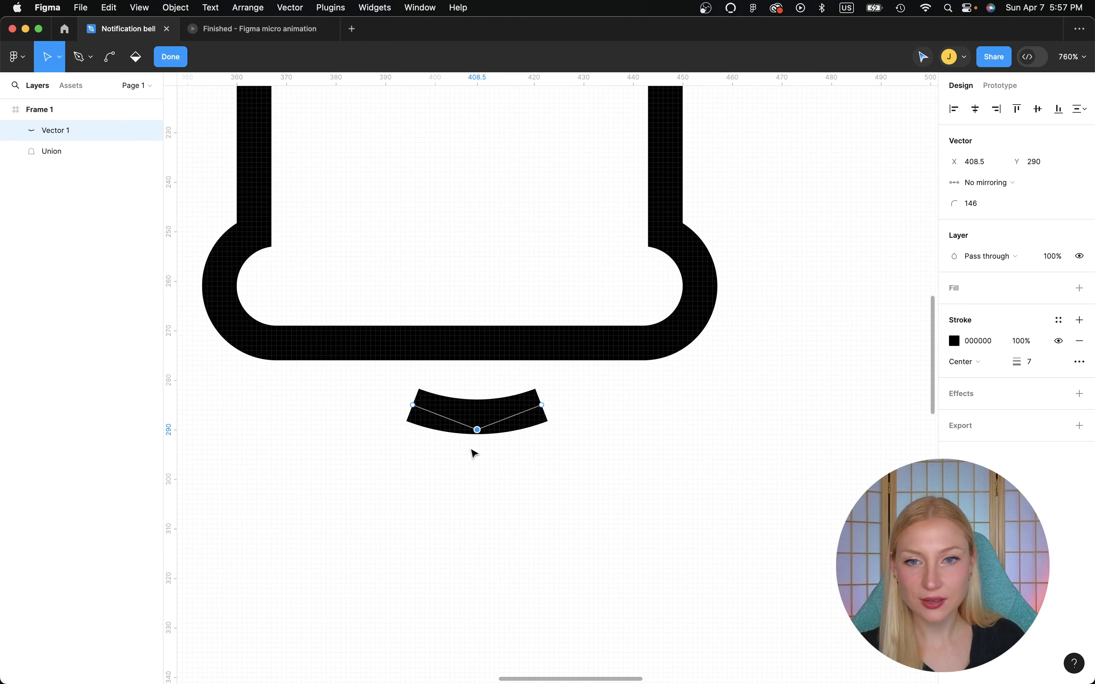
pyautogui.moveTo(477, 430); pyautogui.dragTo(476, 443)
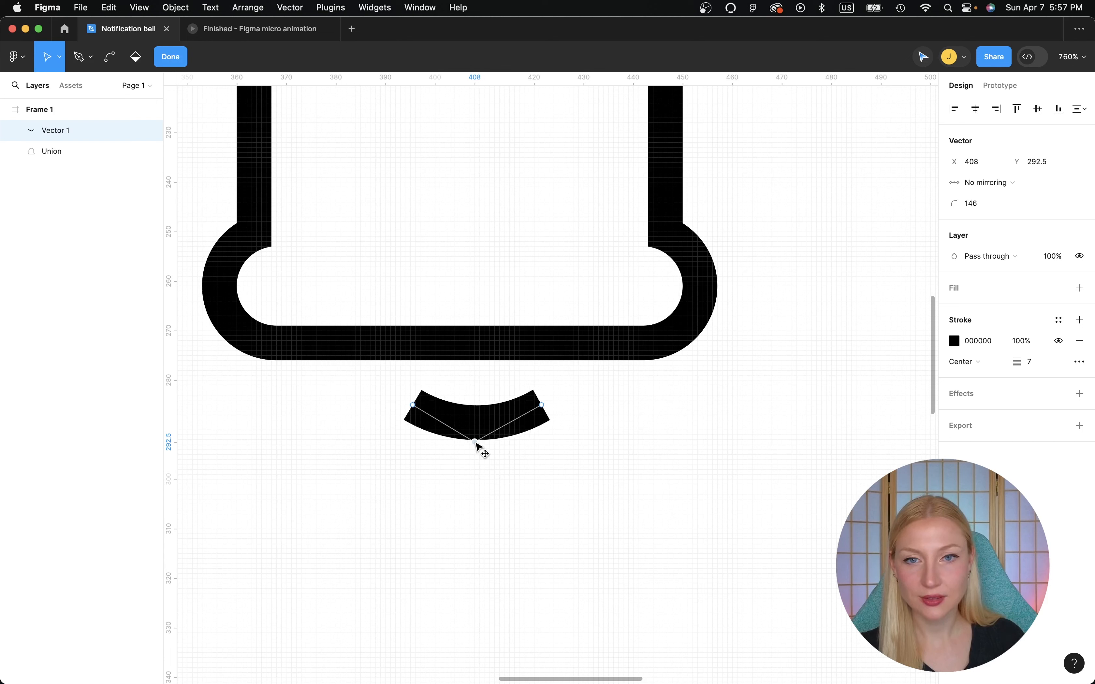
pyautogui.click(606, 384)
# Give both ends of the curved clapper line round caps.
pyautogui.moveTo(606, 384)
pyautogui.mouseDown()
pyautogui.moveTo(410, 433)
pyautogui.moveTo(385, 473)
pyautogui.mouseUp()
pyautogui.click(977, 446)
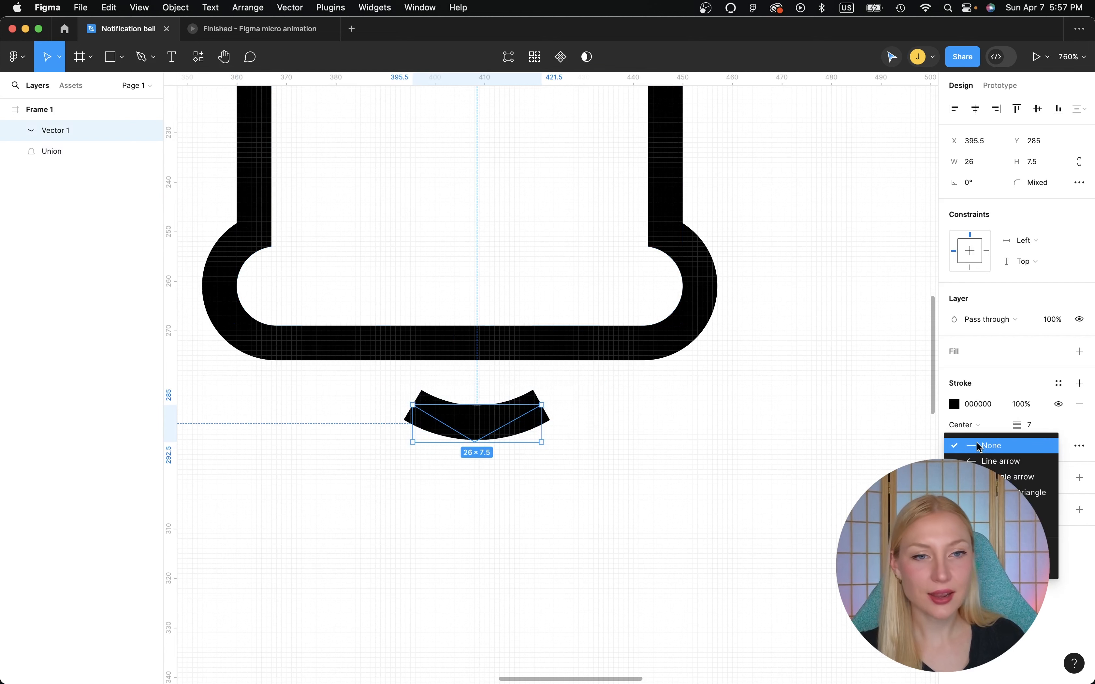
pyautogui.click(1004, 523)
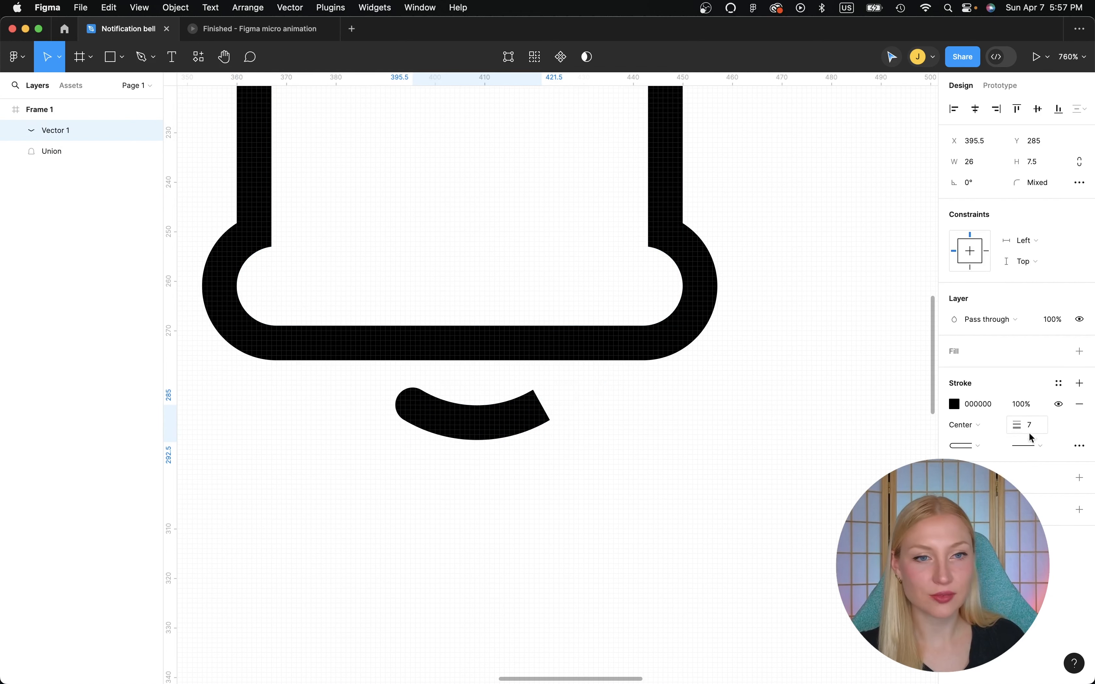
pyautogui.click(1031, 444)
pyautogui.click(991, 524)
pyautogui.scroll(-5, 513, 503)
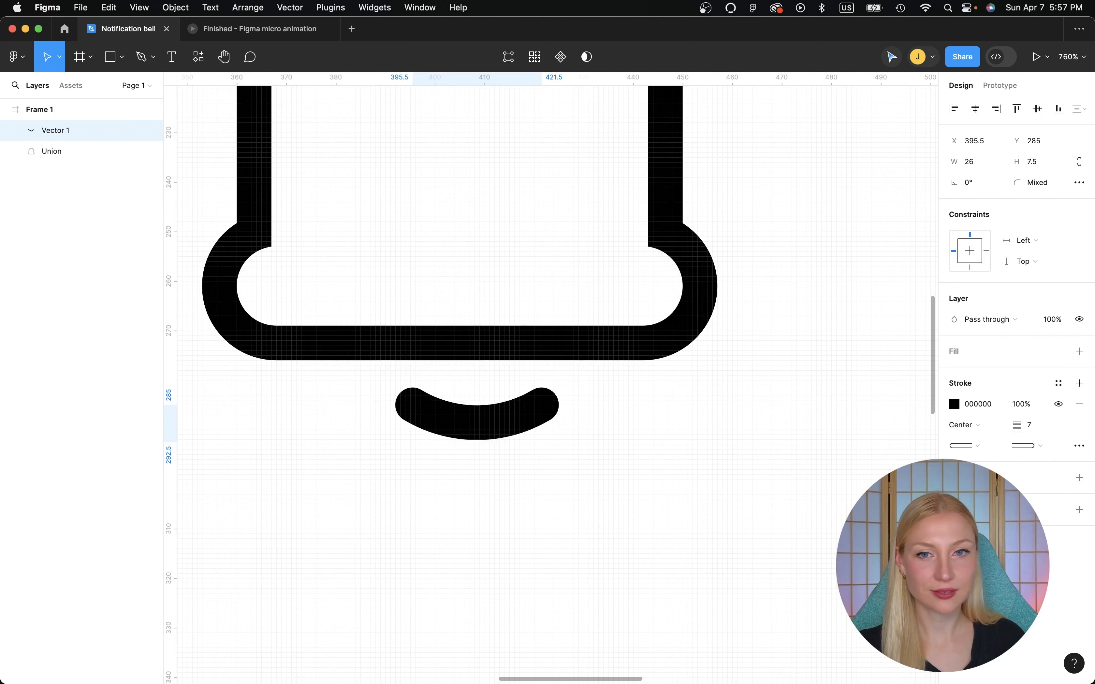
# Resize the clapper to 17 wide and 8 high.
pyautogui.click(486, 499)
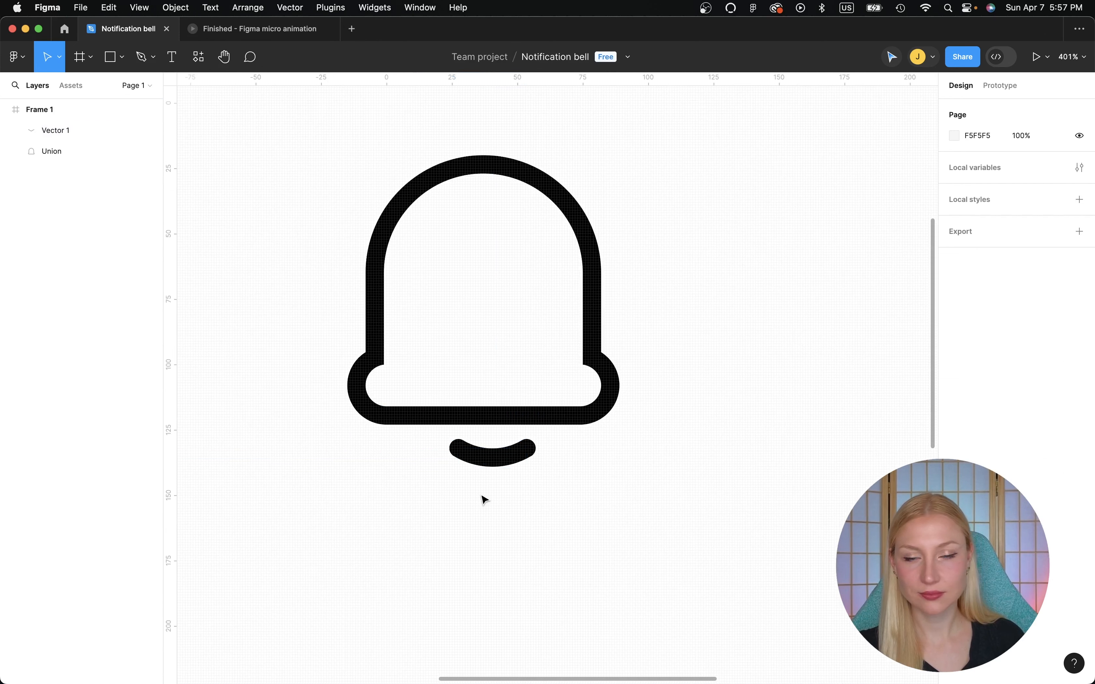
pyautogui.click(498, 457)
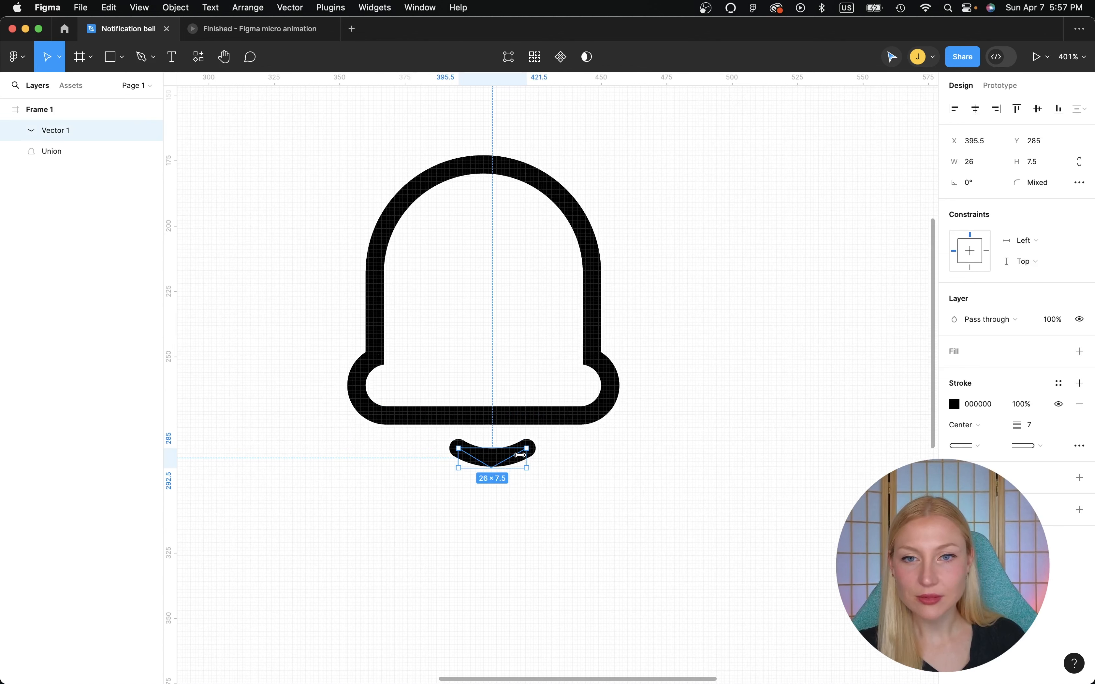
pyautogui.moveTo(519, 454); pyautogui.dragTo(505, 464)
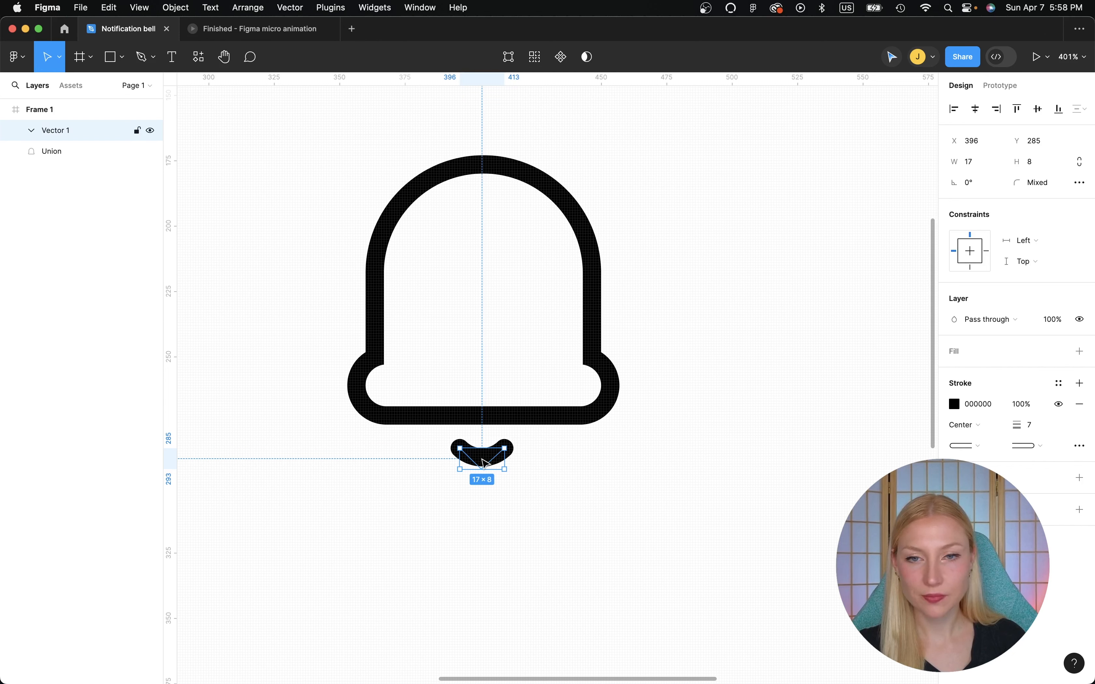
pyautogui.click(687, 284)
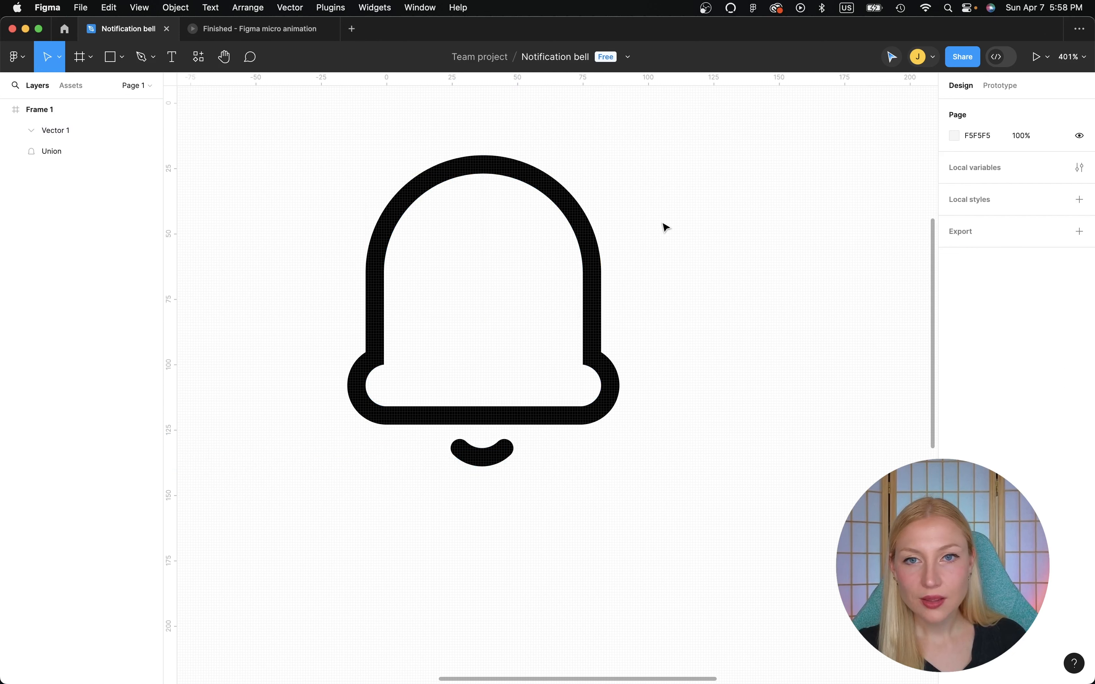
# Align the horizontal centres of the clapper and the bell.
pyautogui.moveTo(663, 223); pyautogui.dragTo(448, 464)
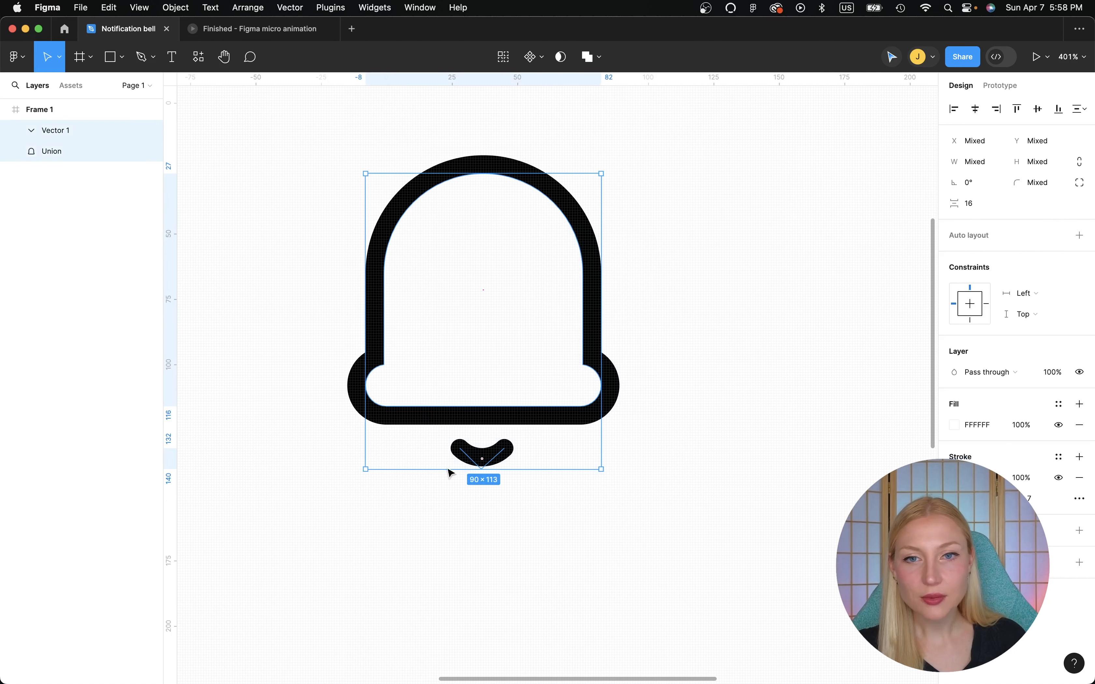
pyautogui.click(976, 111)
pyautogui.click(733, 332)
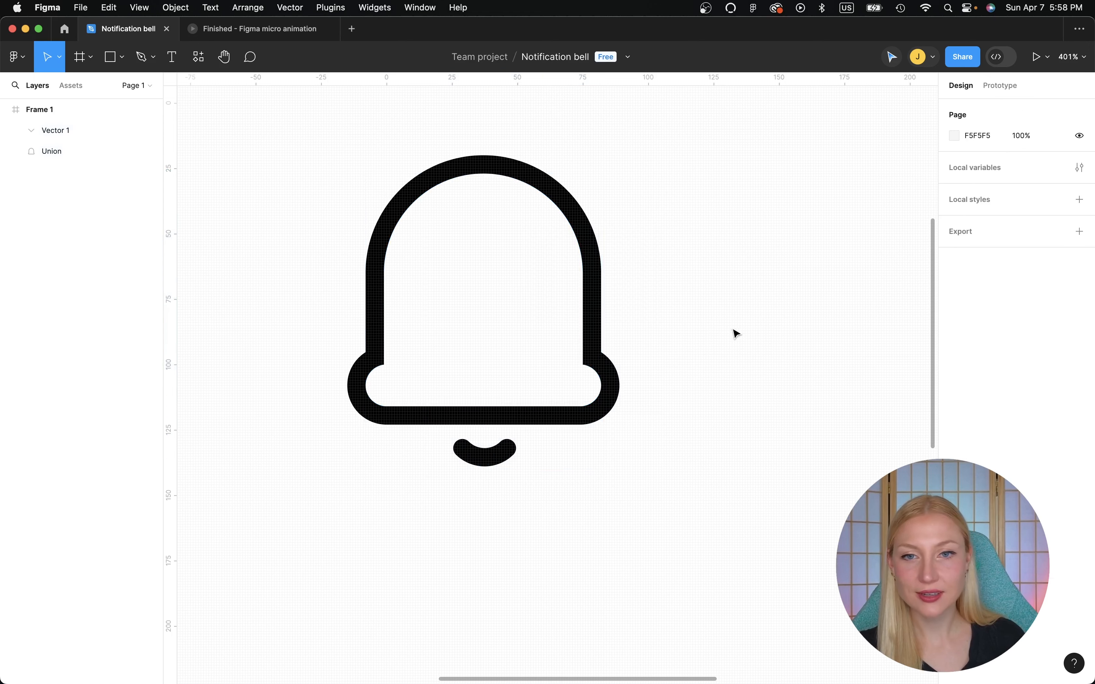
# Nudge the clapper up by 1 to Y 284, closer to the bell.
pyautogui.click(493, 466)
pyautogui.press('Up')
pyautogui.press('Down')
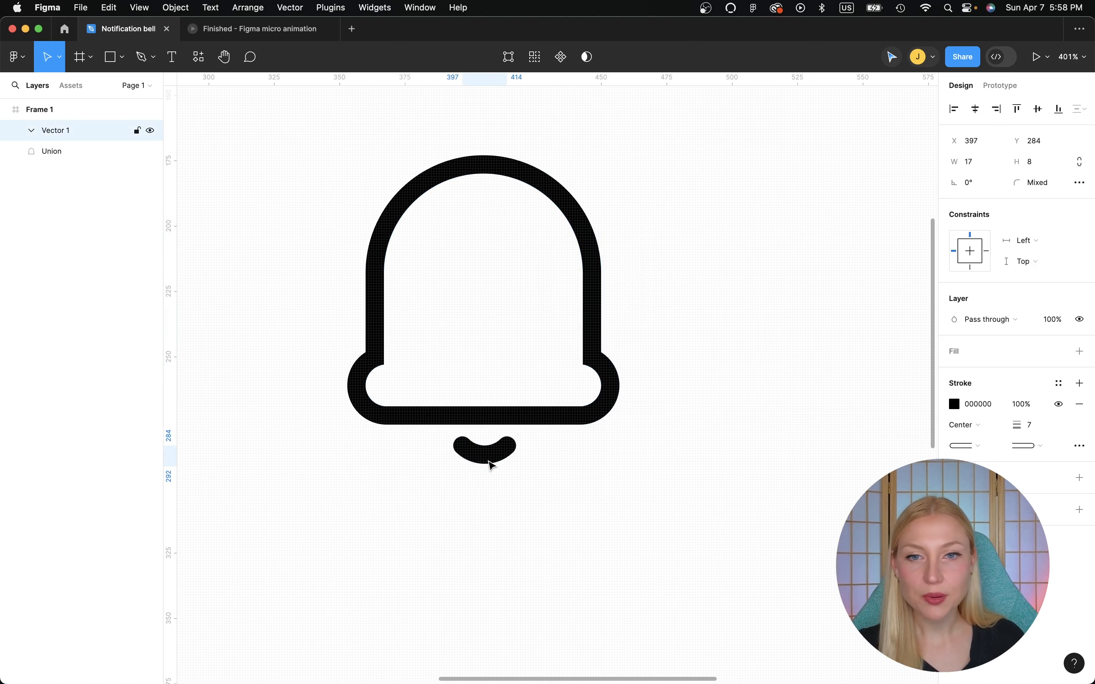
# Draw a second, square frame about 170 × 170 in the empty canvas beside Frame 1.
pyautogui.scroll(-5, 489, 462)
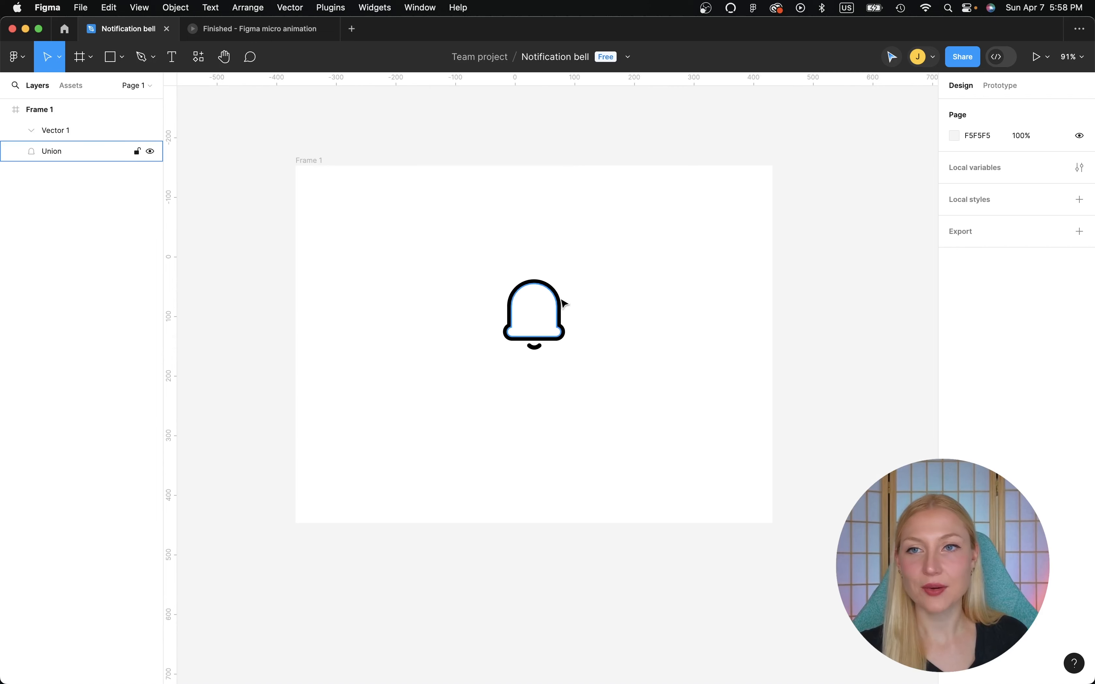
pyautogui.hscroll(-5, 299, 186)
pyautogui.press('f')
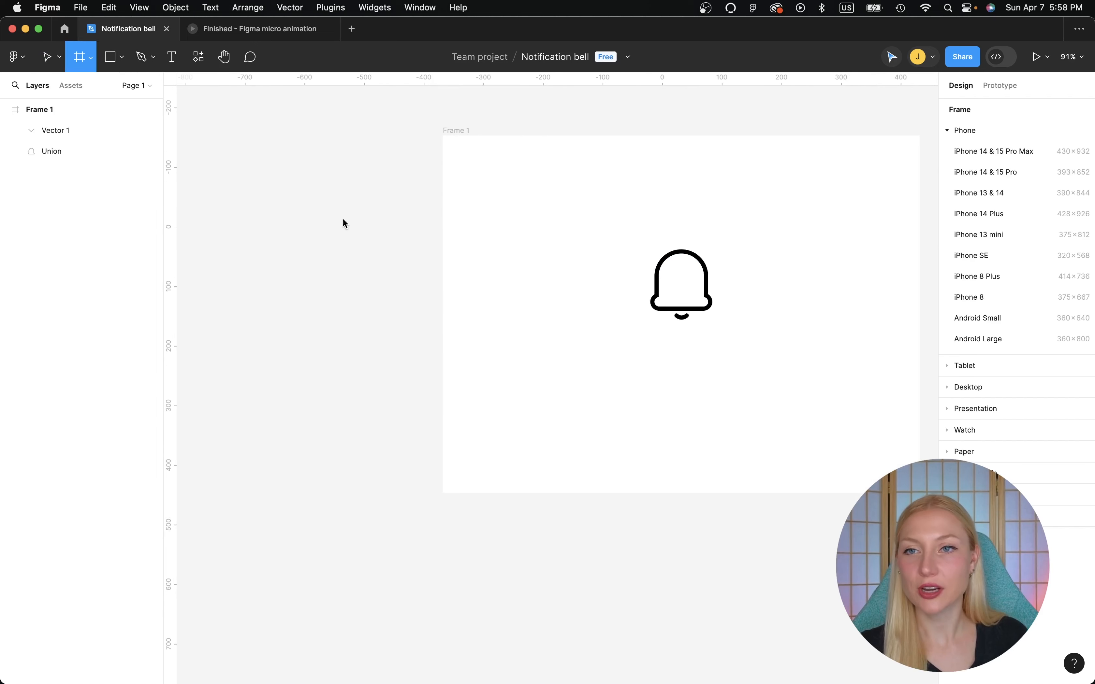
pyautogui.moveTo(367, 222); pyautogui.dragTo(265, 323)
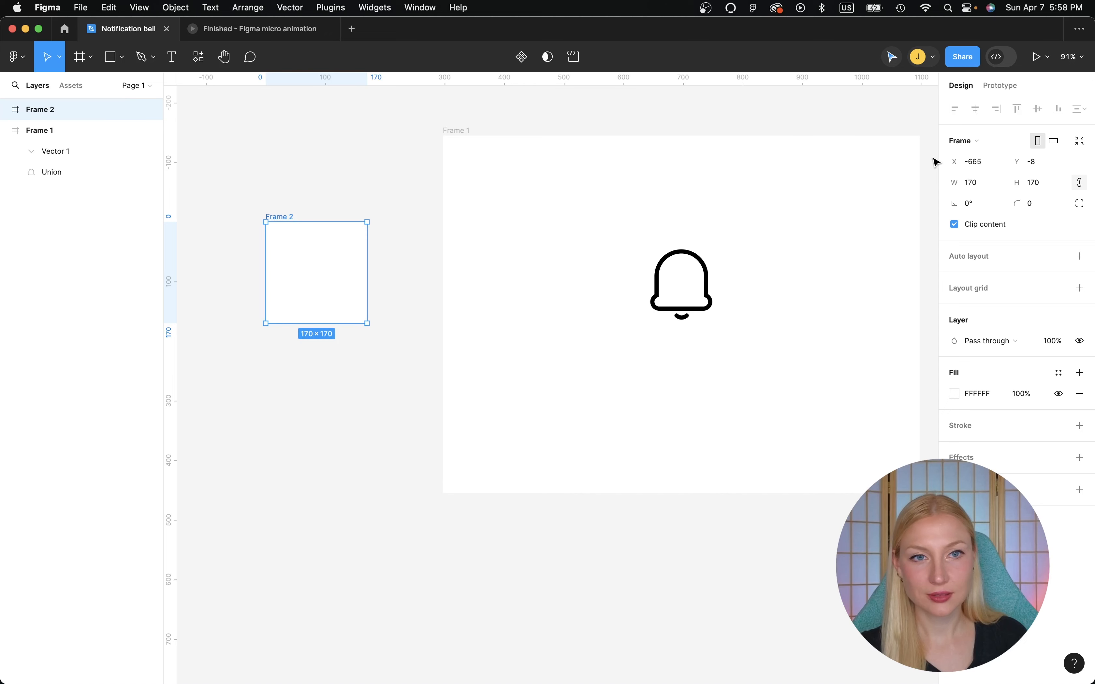
# Resize the new square frame to 166 × 166 and shift it slightly to X -654, Y 4.
pyautogui.click(973, 183)
pyautogui.write('166')
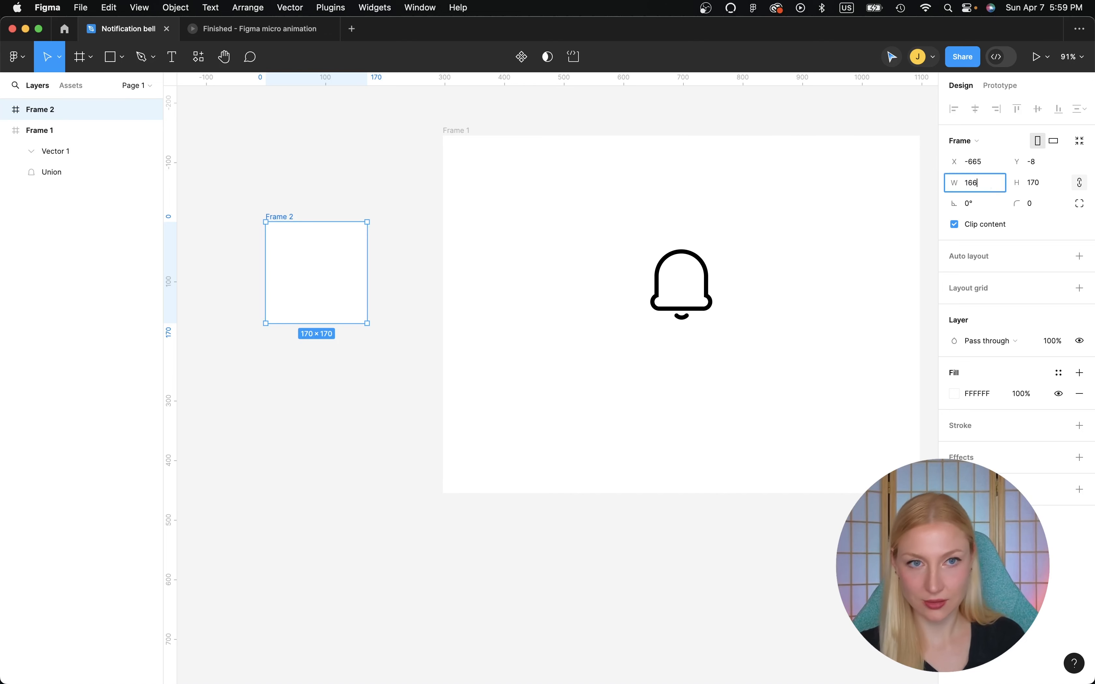
pyautogui.press('Return')
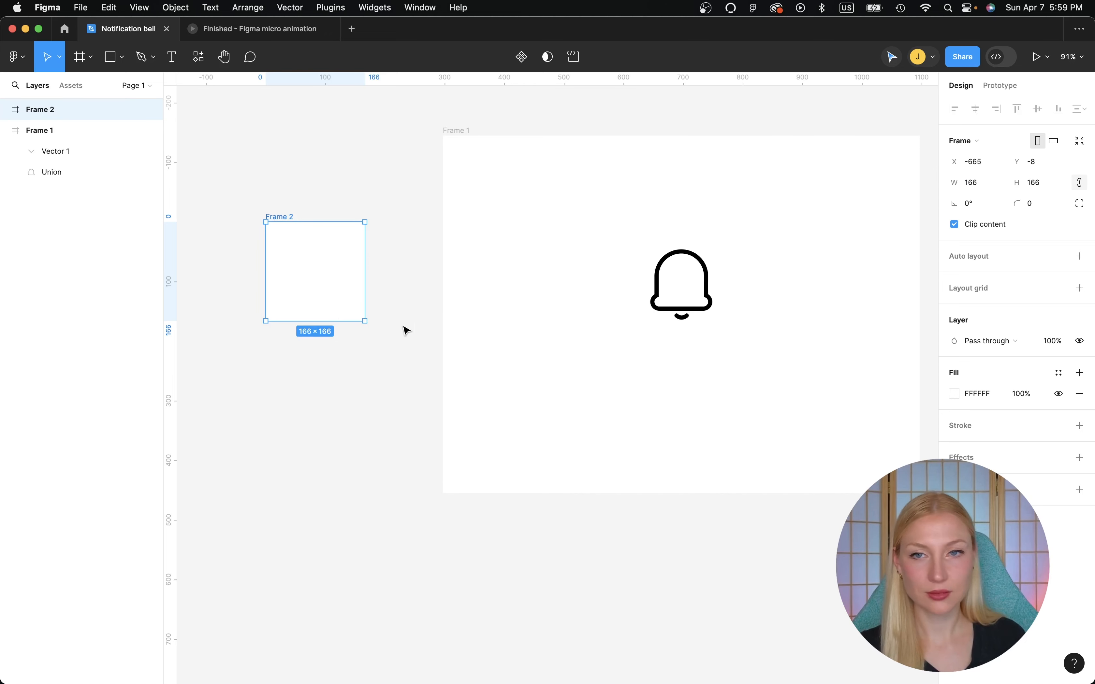
pyautogui.moveTo(314, 288); pyautogui.dragTo(320, 295)
pyautogui.click(323, 210)
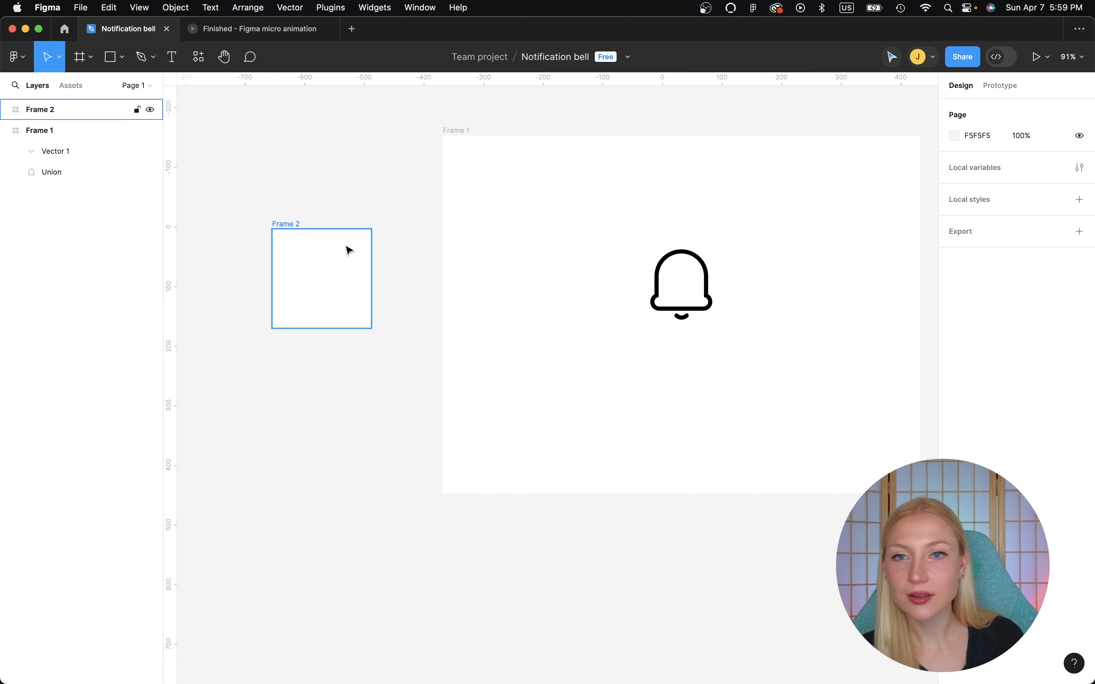
# Move the bell and its clapper together from Frame 1 into Frame 2 and select Frame 2.
pyautogui.moveTo(613, 223); pyautogui.dragTo(763, 352)
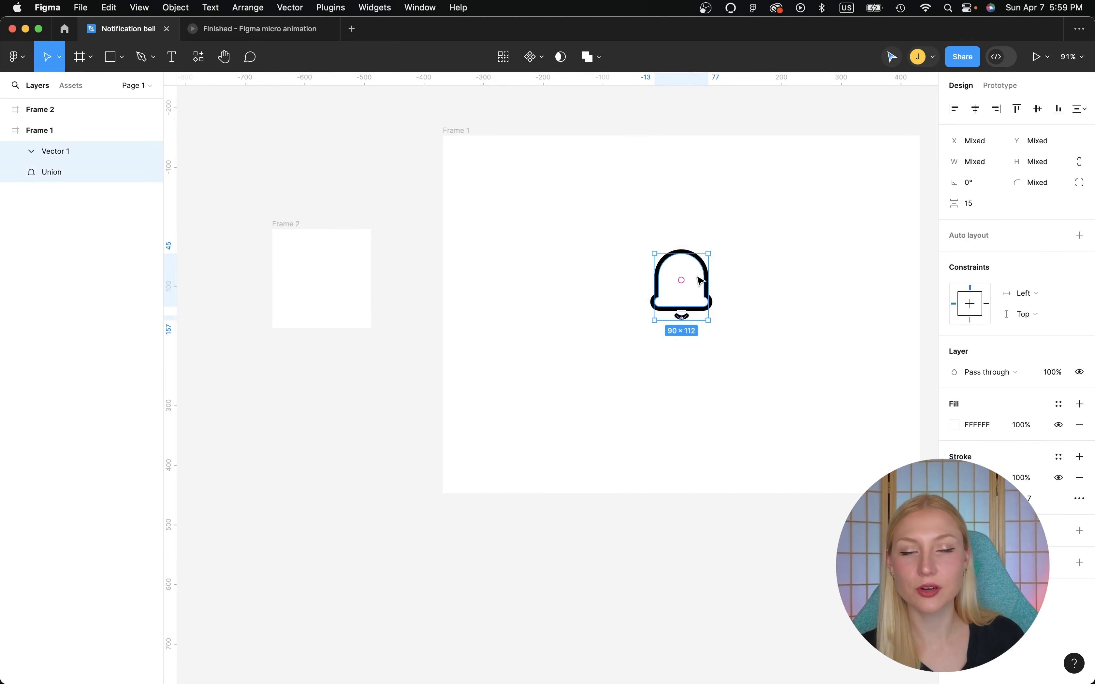
pyautogui.moveTo(668, 280); pyautogui.dragTo(338, 271)
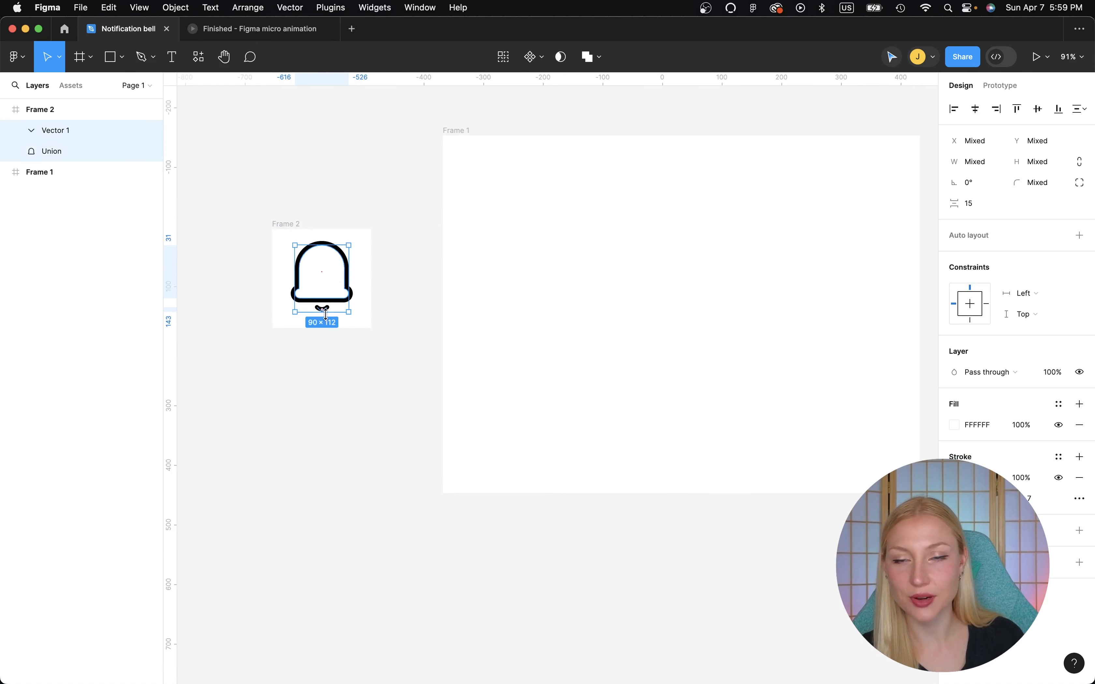
pyautogui.click(275, 291)
pyautogui.click(281, 224)
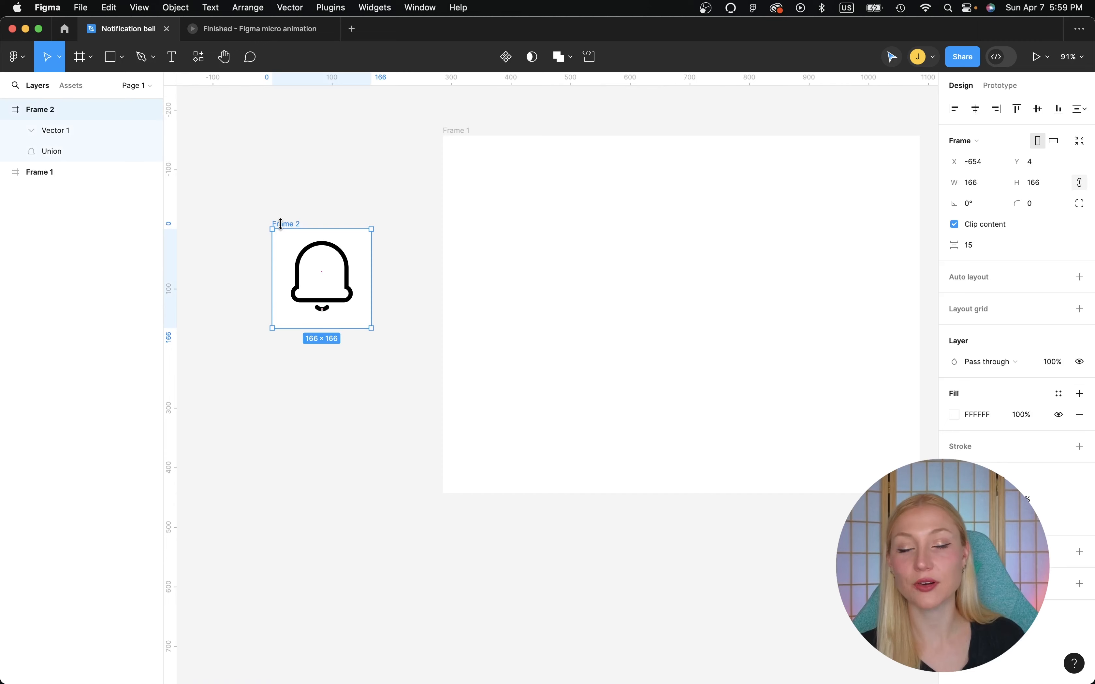
# Turn Frame 2 into a component with a second variant and move the component set to X -826, Y -153.
pyautogui.click(507, 58)
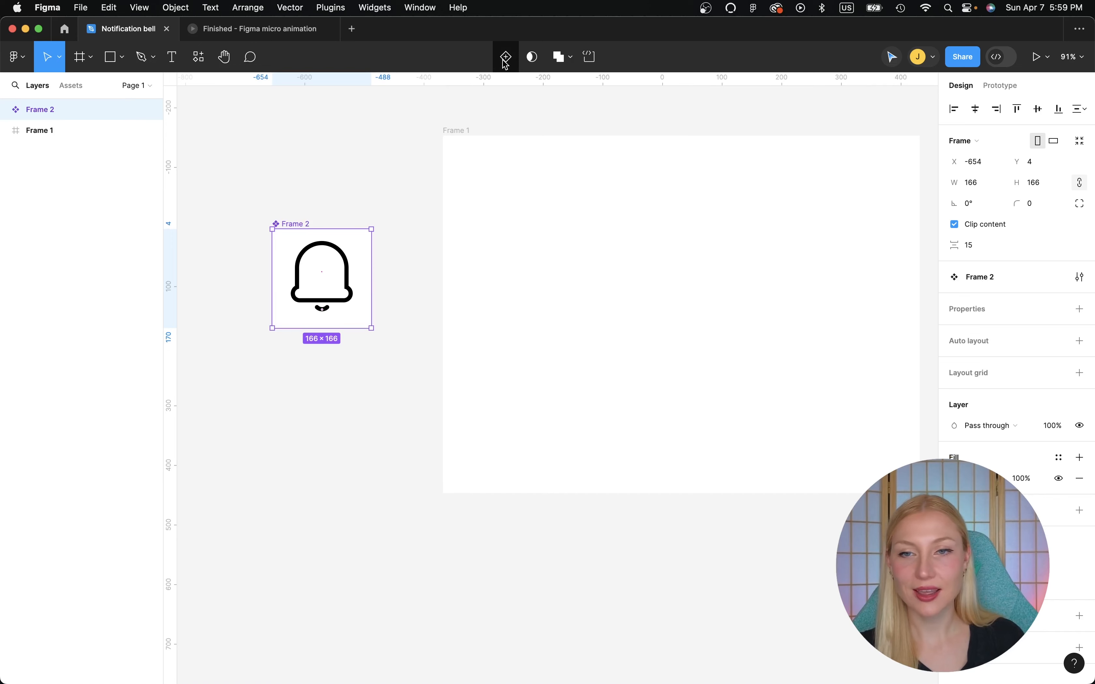
pyautogui.click(507, 57)
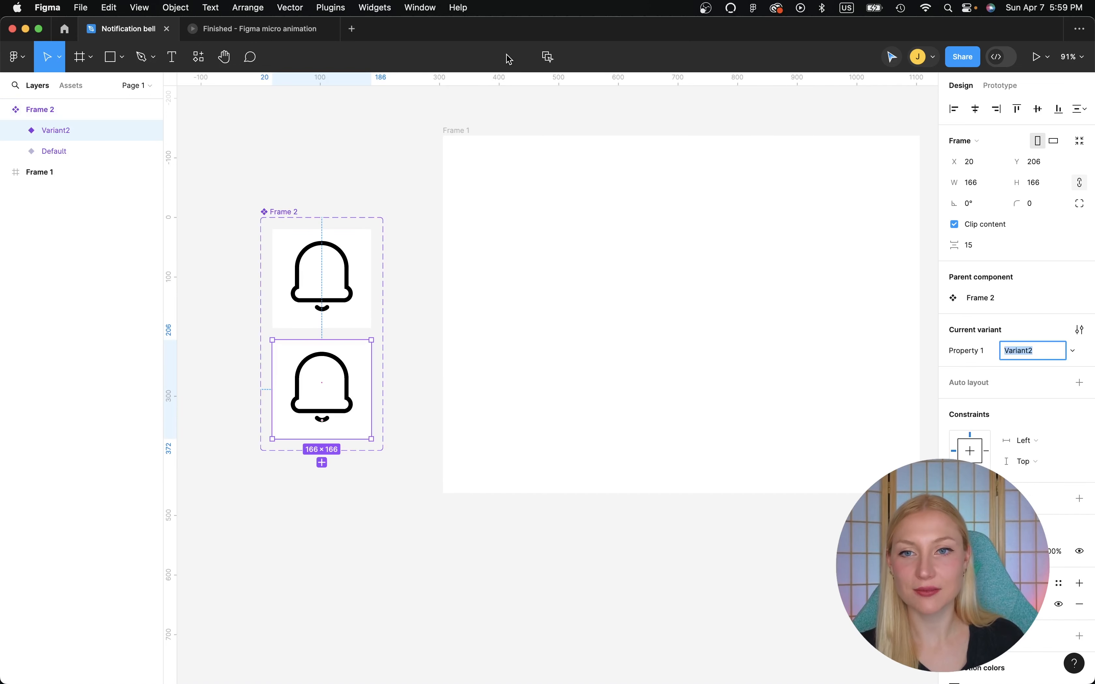
pyautogui.click(286, 200)
pyautogui.hscroll(-6, 286, 200)
pyautogui.moveTo(424, 233); pyautogui.dragTo(334, 151)
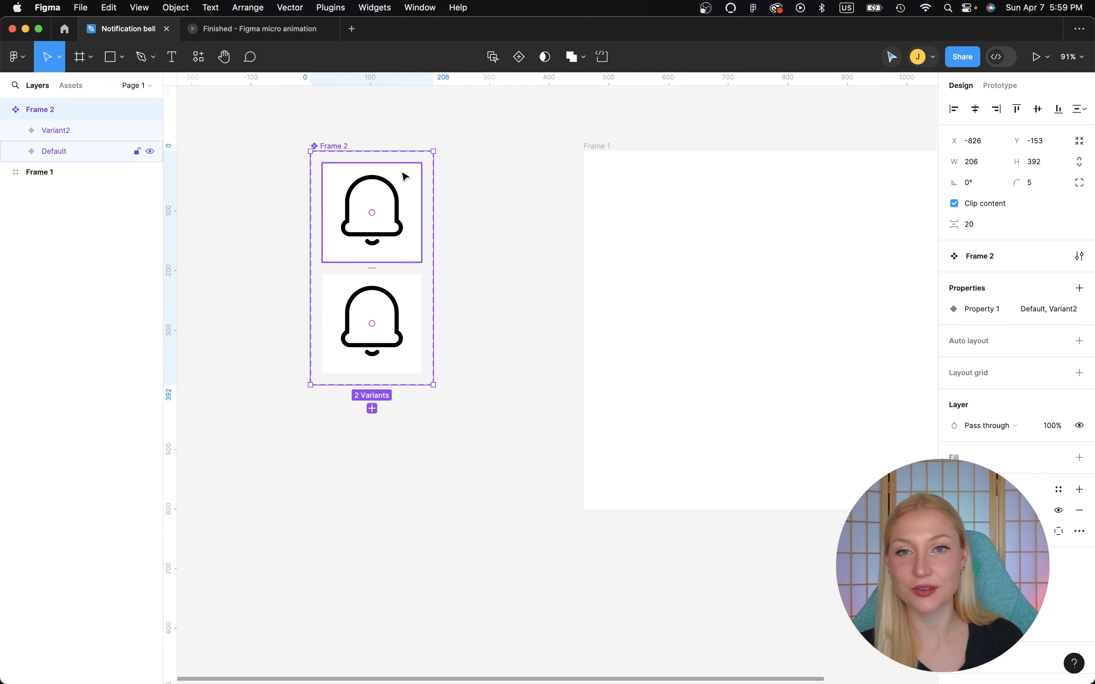
# Draw a new square frame about 88 × 88 in the empty canvas beside the bell component set.
pyautogui.hscroll(-8, 403, 176)
pyautogui.scroll(3, 403, 176)
pyautogui.click(426, 267)
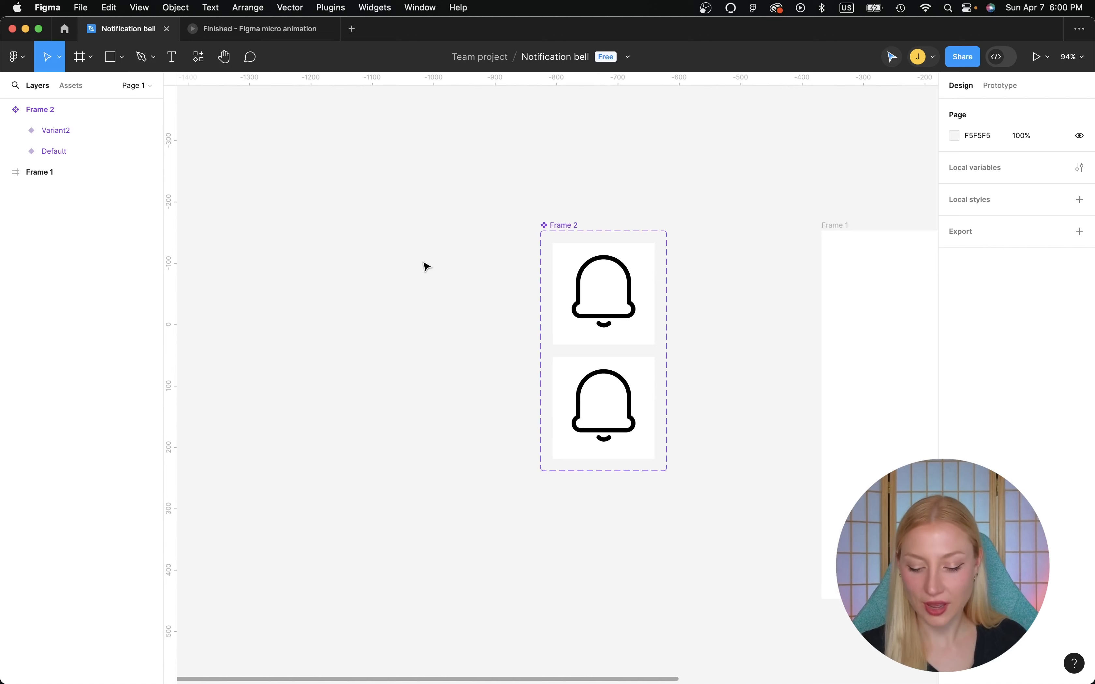
pyautogui.press('f')
pyautogui.moveTo(445, 239); pyautogui.dragTo(390, 292)
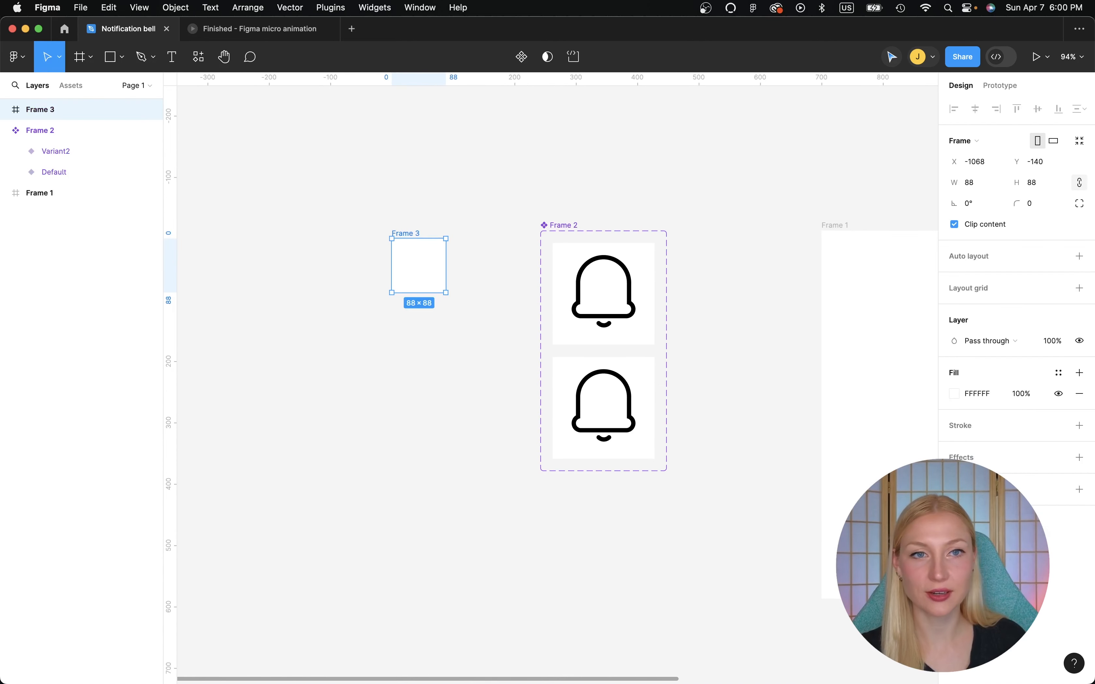
# Resize the new square frame to 100 × 100 and shift it slightly to X -1065, Y -139.
pyautogui.click(984, 186)
pyautogui.write('100')
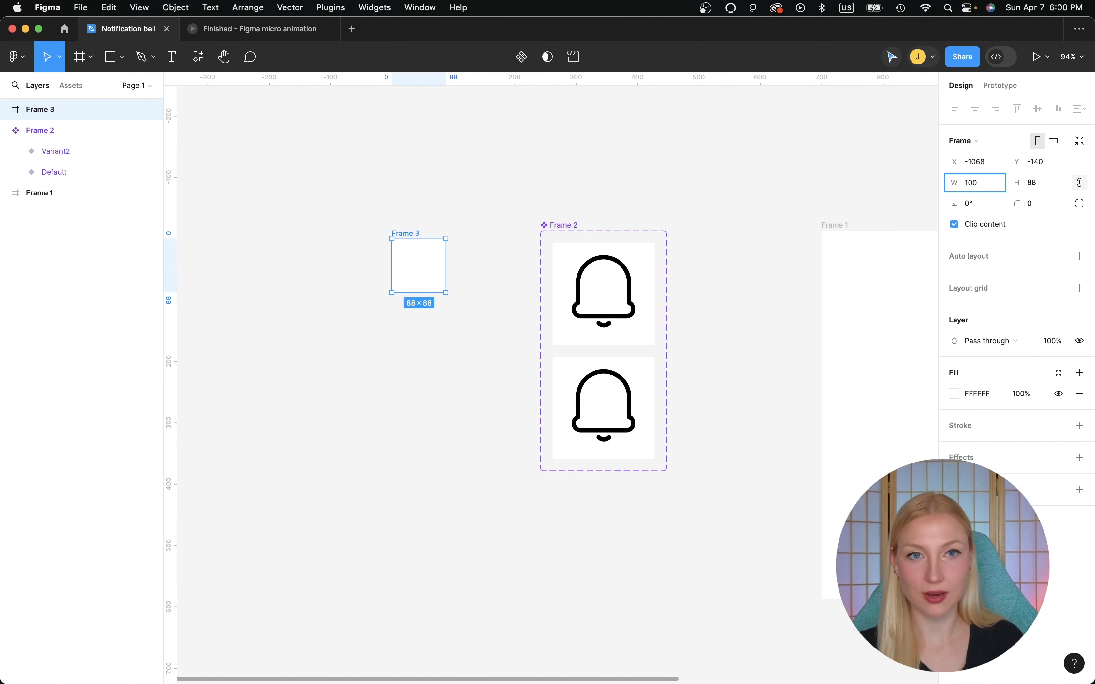
pyautogui.press('Return')
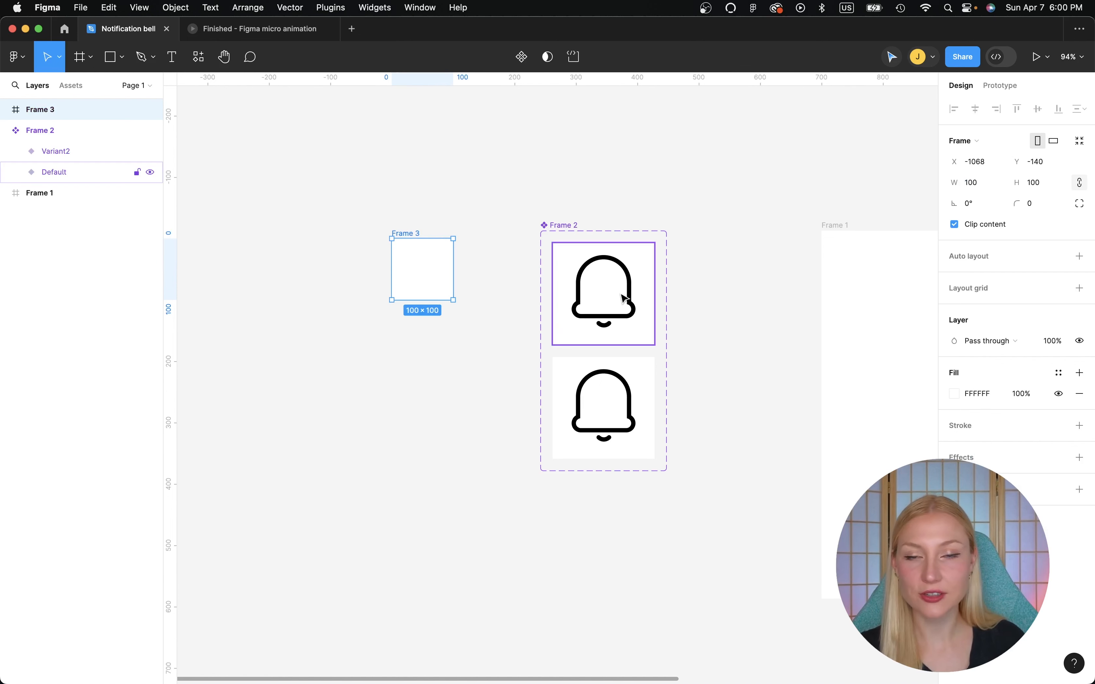
pyautogui.click(489, 262)
pyautogui.click(419, 260)
pyautogui.moveTo(420, 260); pyautogui.dragTo(421, 260)
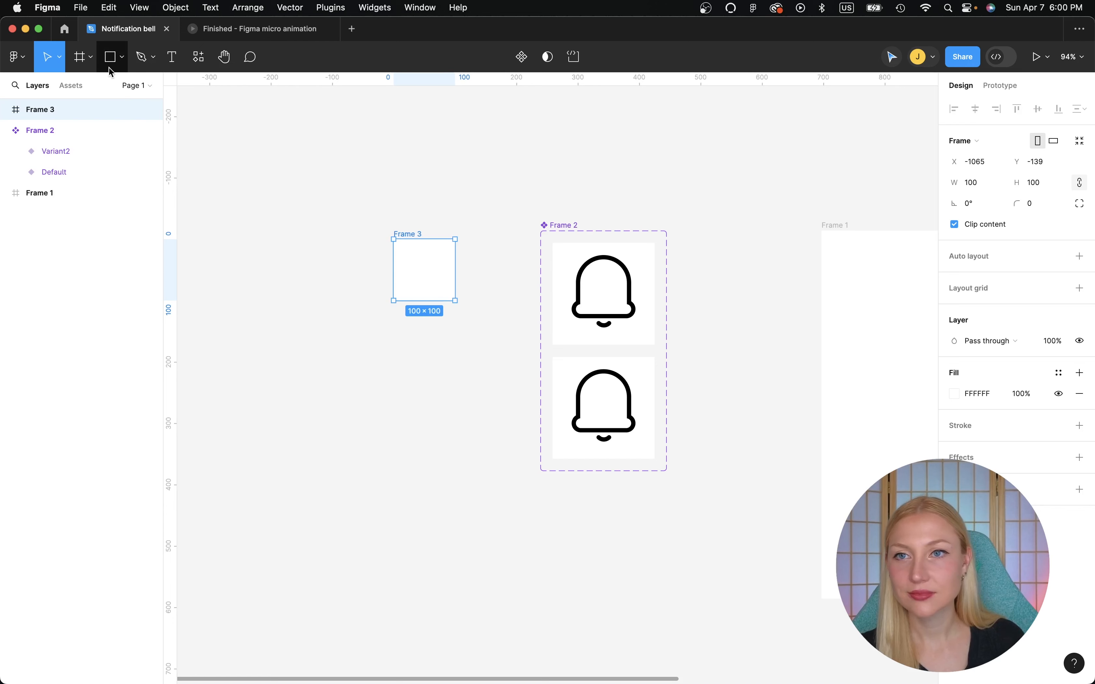
# Draw a 25 × 25 circle in the middle of Frame 3, at X 38, Y 38.
pyautogui.click(122, 57)
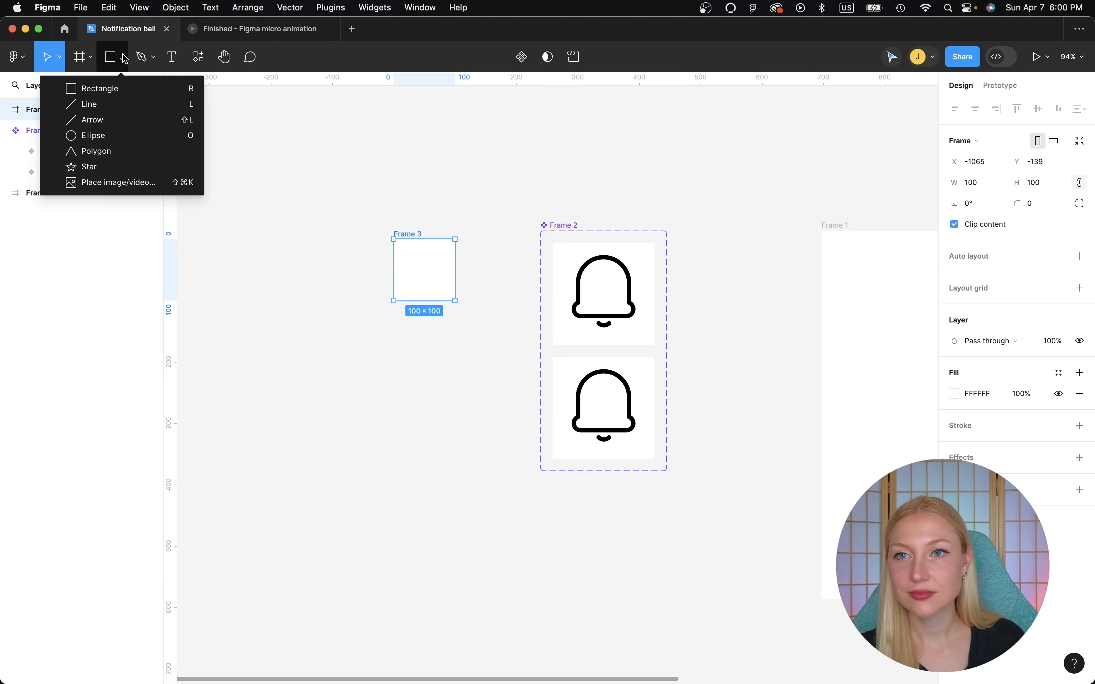
pyautogui.click(110, 135)
pyautogui.scroll(5, 414, 256)
pyautogui.moveTo(415, 261)
pyautogui.mouseDown()
pyautogui.moveTo(446, 289)
pyautogui.moveTo(436, 288)
pyautogui.mouseUp()
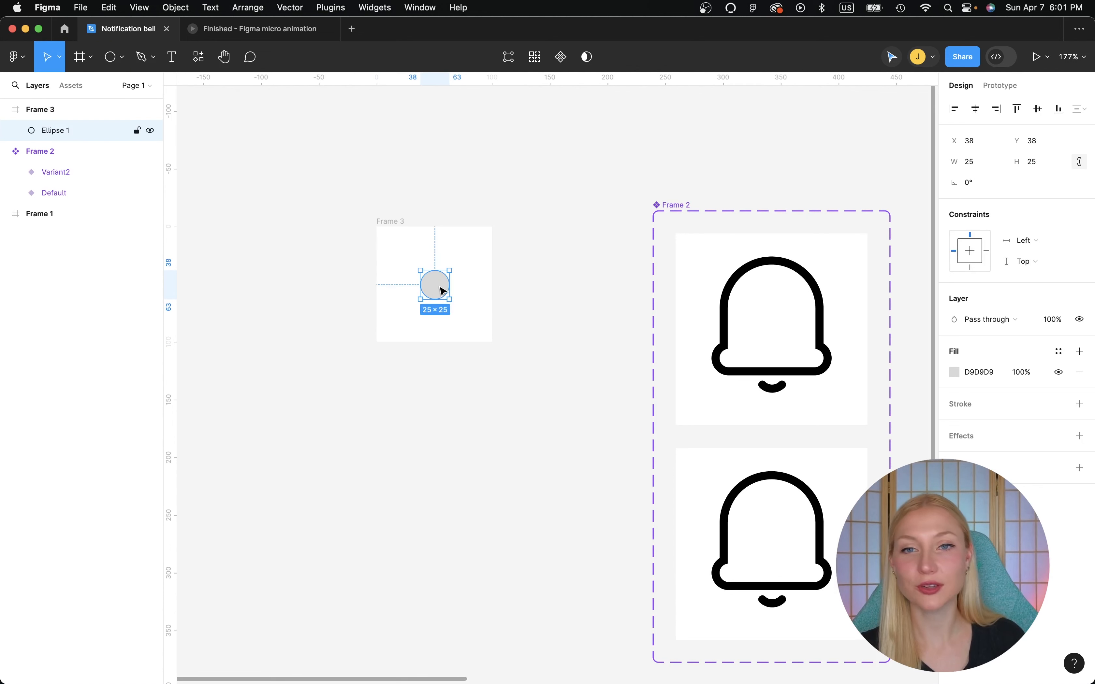
# Change the circle's fill to a bright red, FF4949.
pyautogui.click(955, 373)
pyautogui.moveTo(853, 370); pyautogui.dragTo(882, 351)
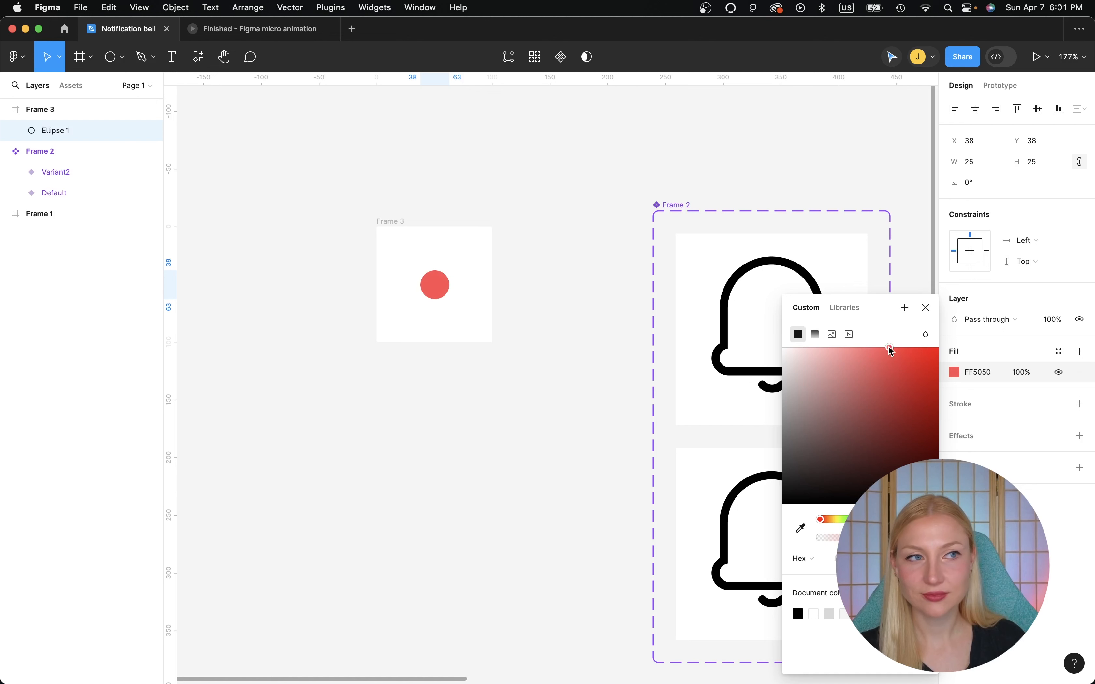
pyautogui.moveTo(887, 346); pyautogui.dragTo(893, 344)
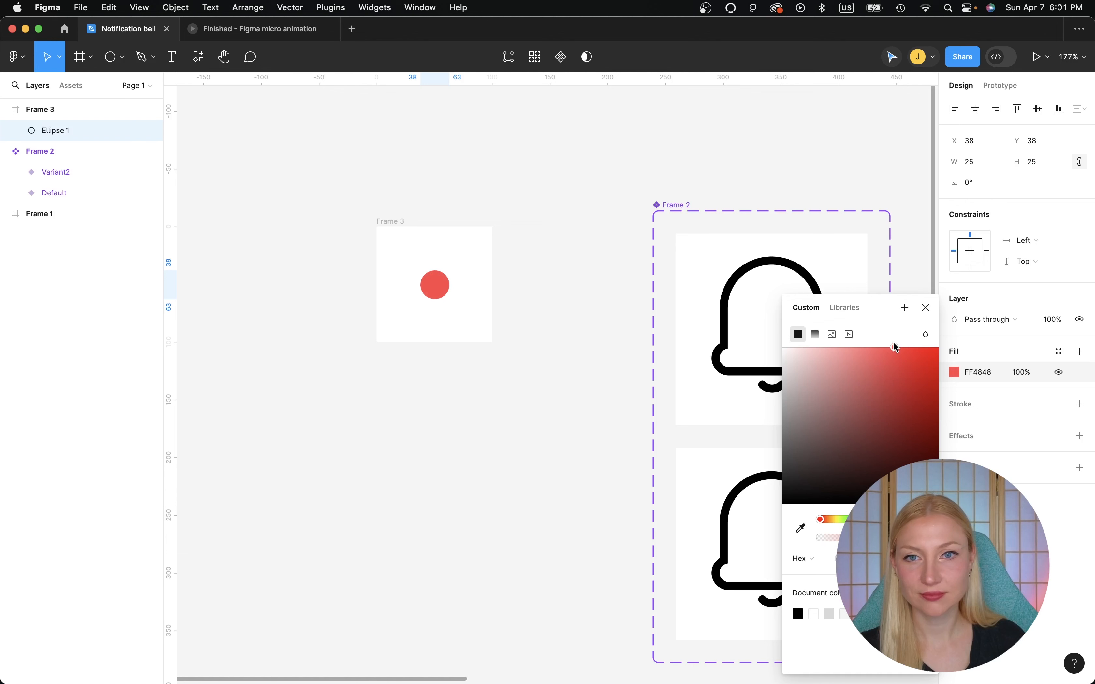
pyautogui.click(466, 260)
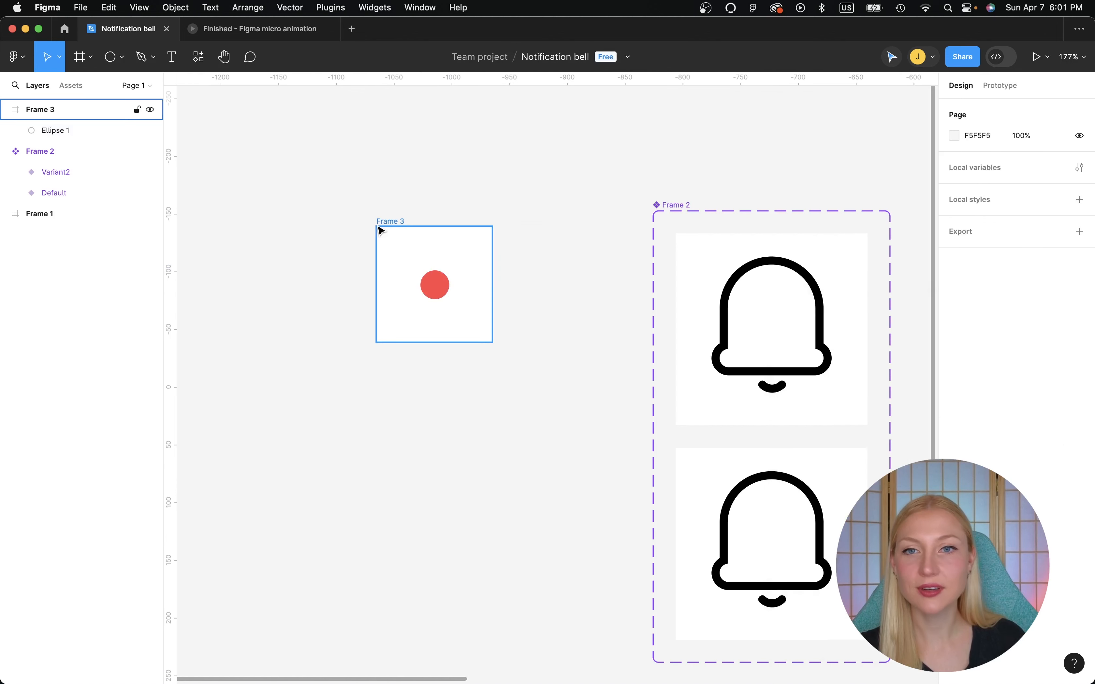
# Turn Frame 3 with the red circle into a component and add a second variant.
pyautogui.click(391, 222)
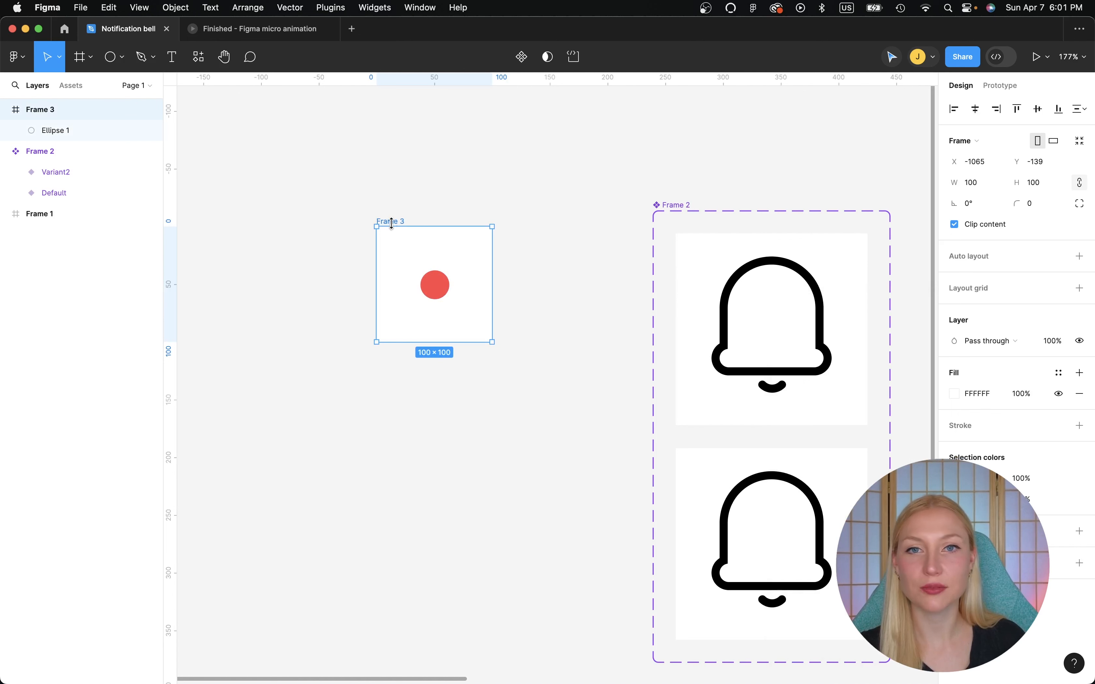
pyautogui.click(522, 59)
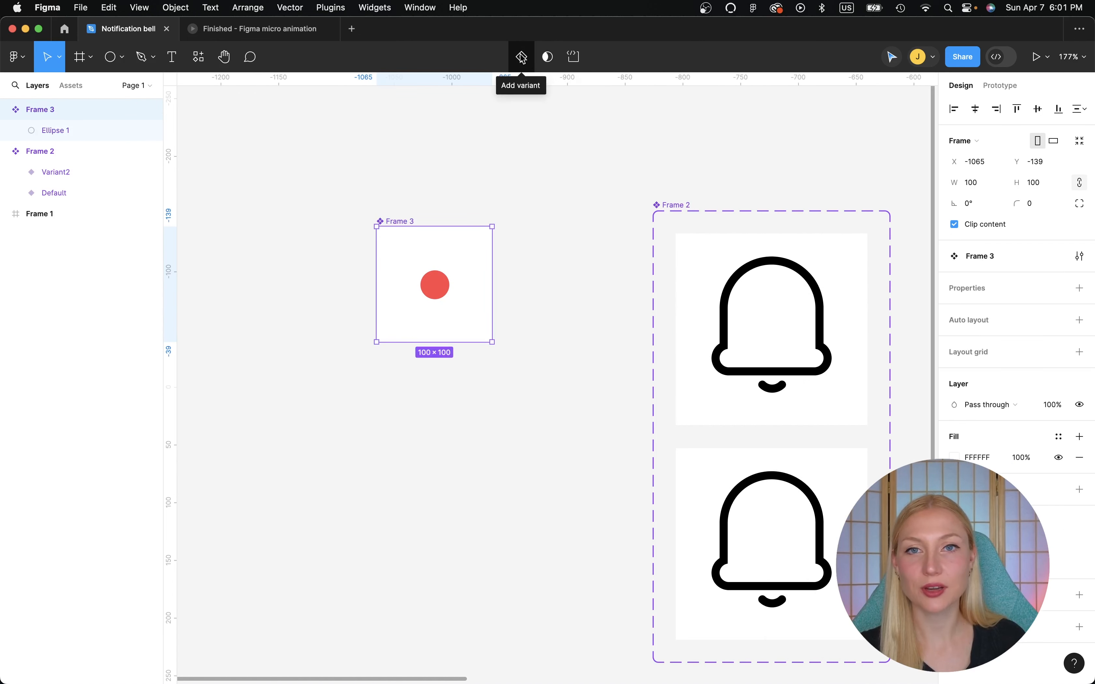
pyautogui.click(521, 57)
pyautogui.hscroll(-1, 423, 430)
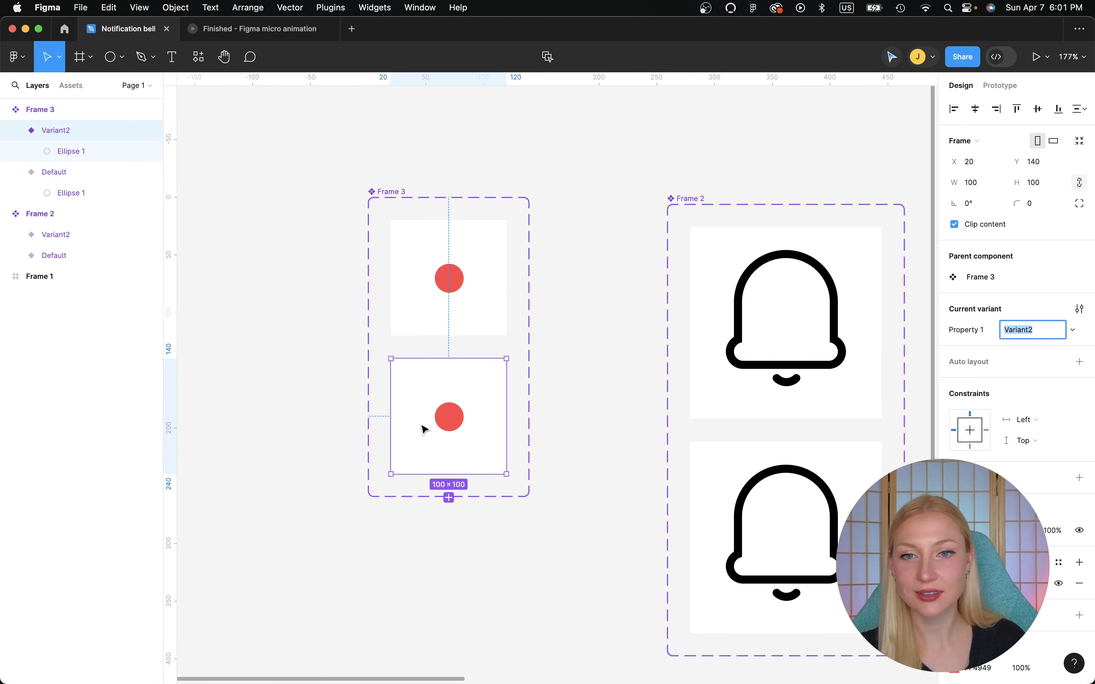
# Enlarge the red circle in Variant2 of Frame 3 to 50 × 50 and keep it centred at X 25, Y 25.
pyautogui.click(459, 421)
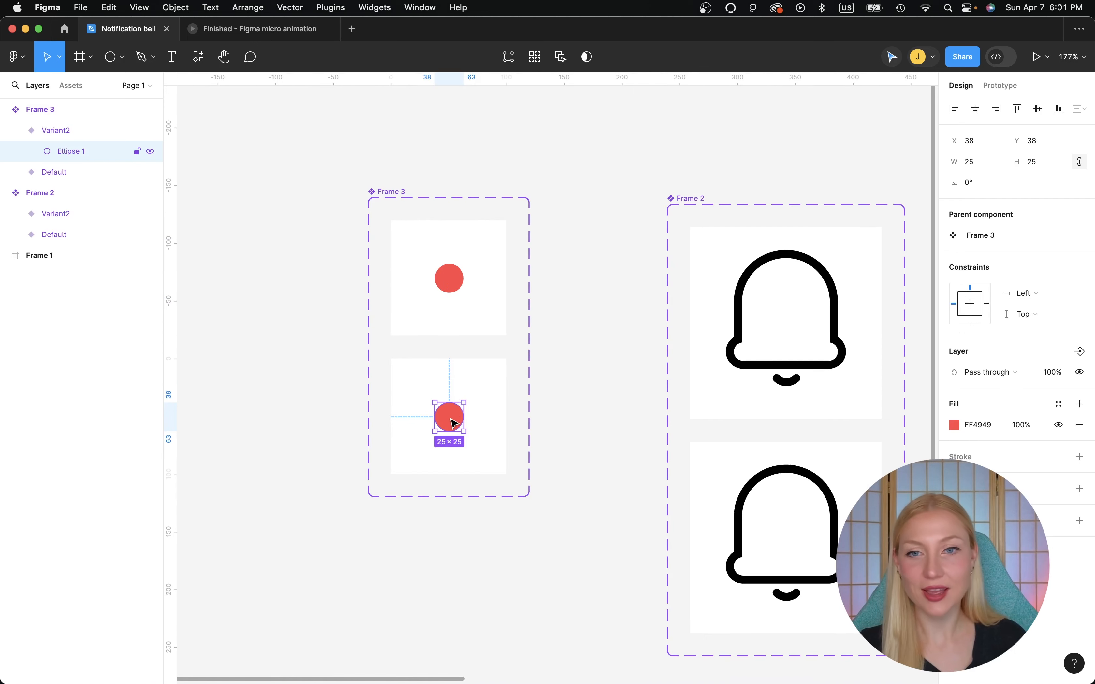
pyautogui.moveTo(465, 398); pyautogui.dragTo(481, 386)
pyautogui.moveTo(431, 434); pyautogui.dragTo(422, 446)
pyautogui.moveTo(456, 428); pyautogui.dragTo(456, 427)
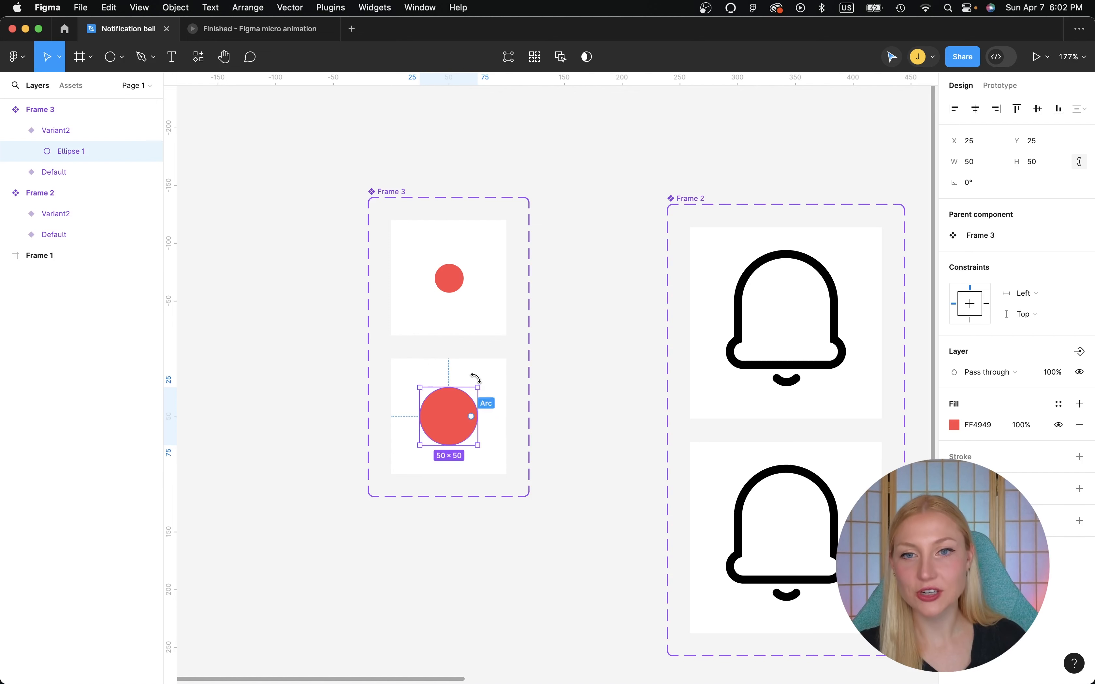
# Add a text box about 79 × 64 over the large red circle containing a horizontally centred "1".
pyautogui.click(172, 57)
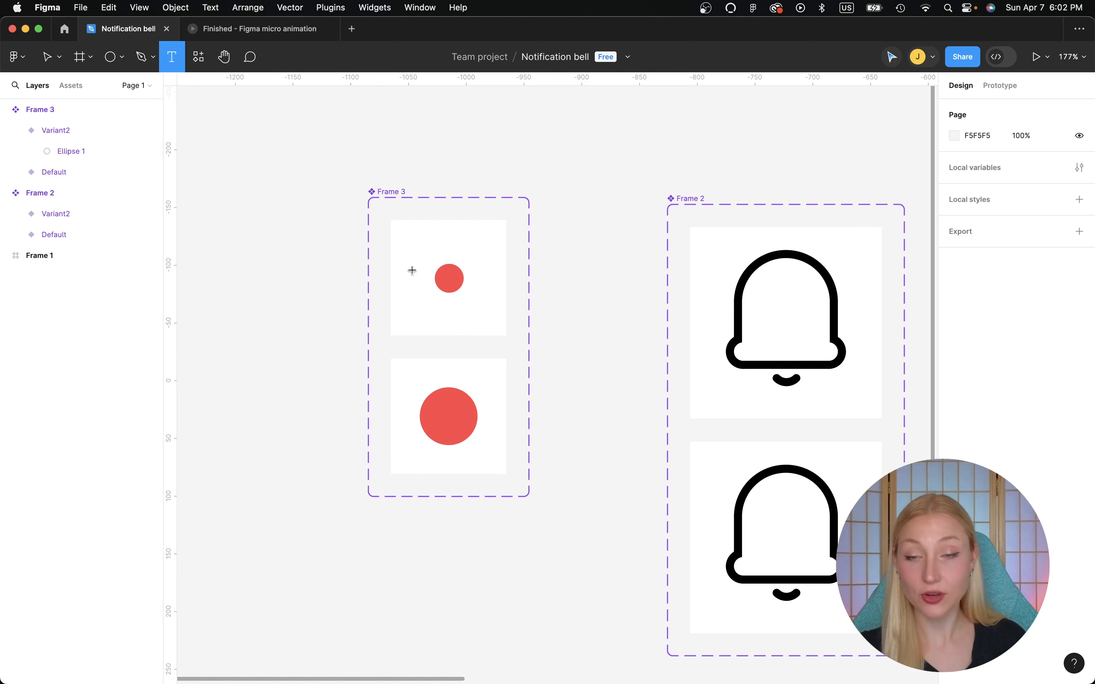
pyautogui.press('t')
pyautogui.scroll(2, 456, 385)
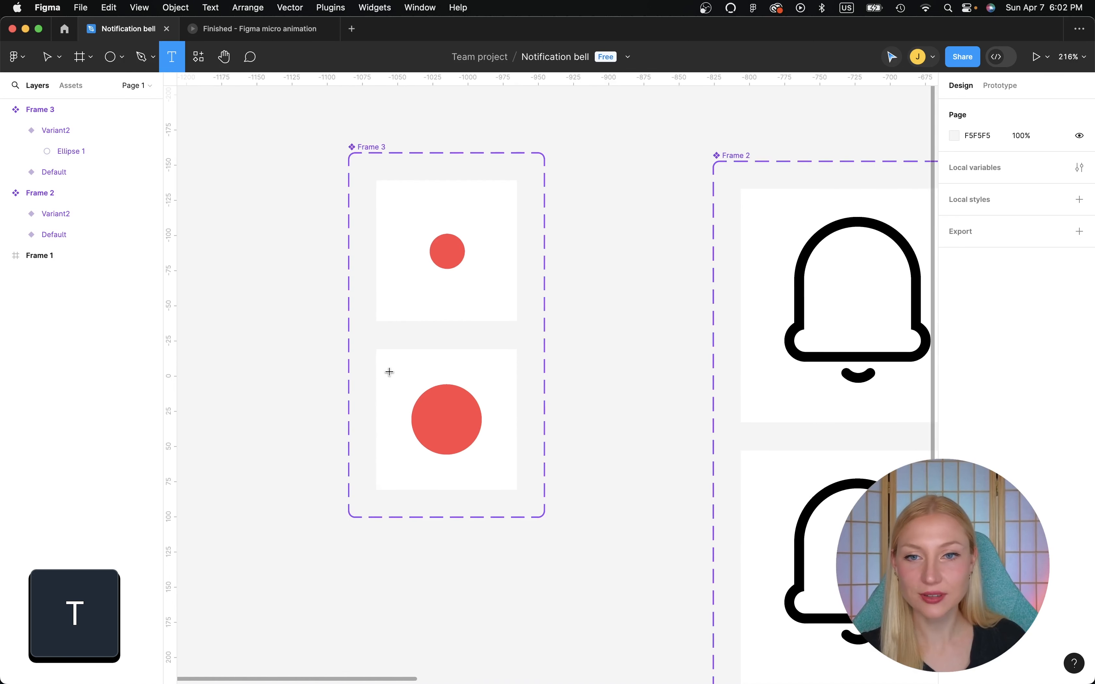
pyautogui.moveTo(388, 372); pyautogui.dragTo(500, 461)
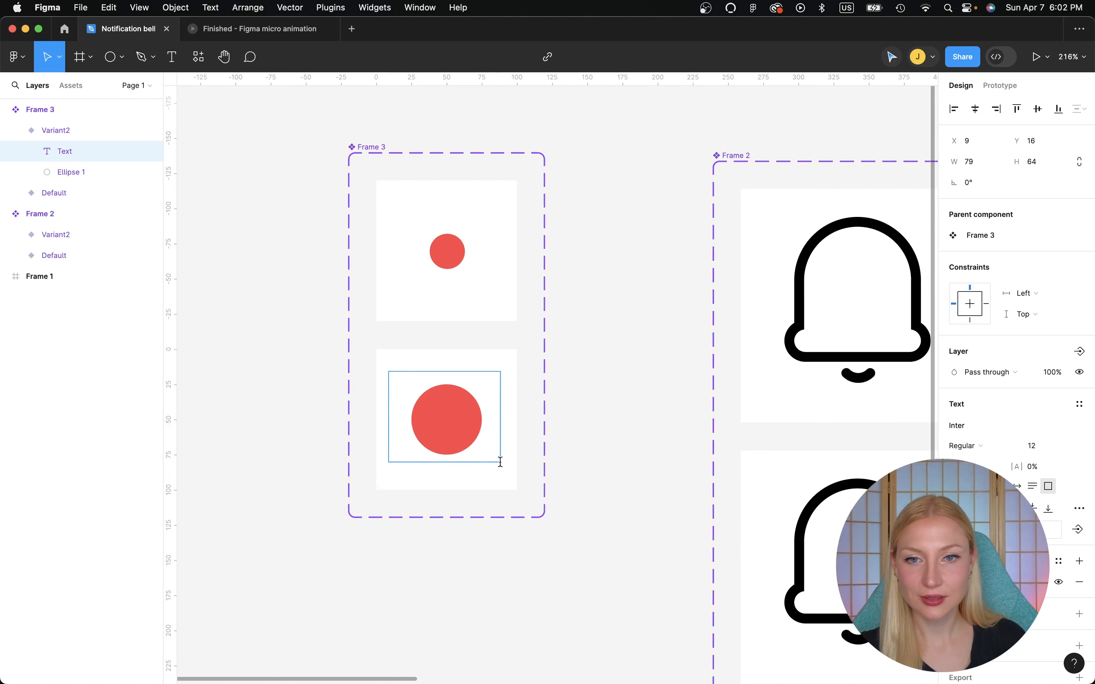
pyautogui.write('1')
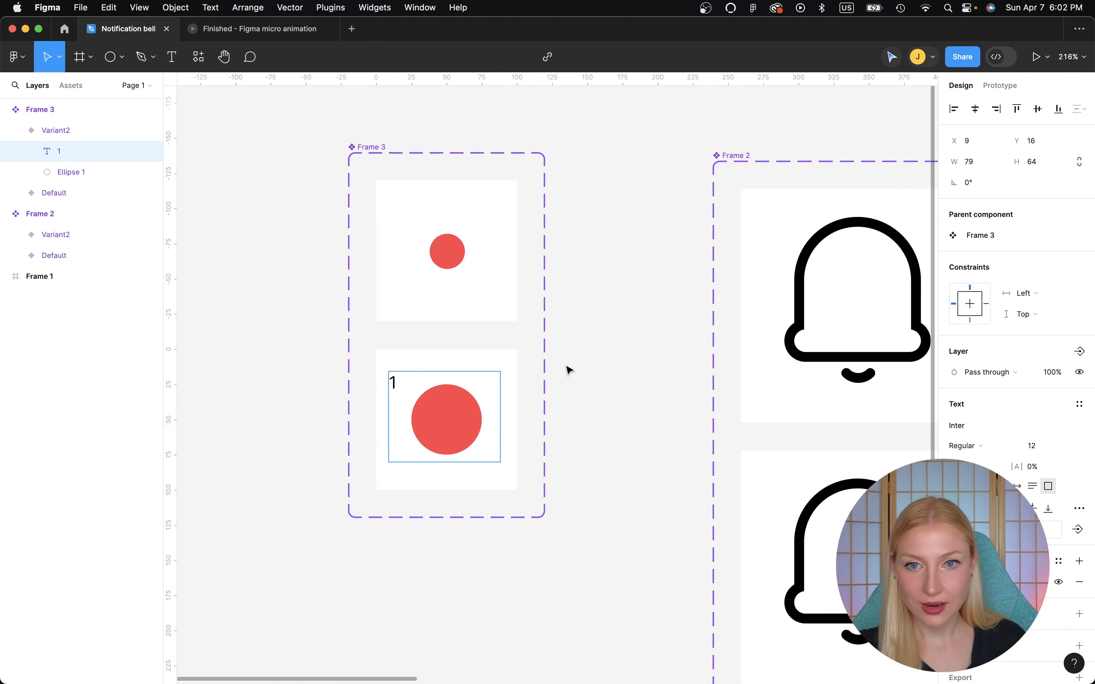
pyautogui.press('Escape')
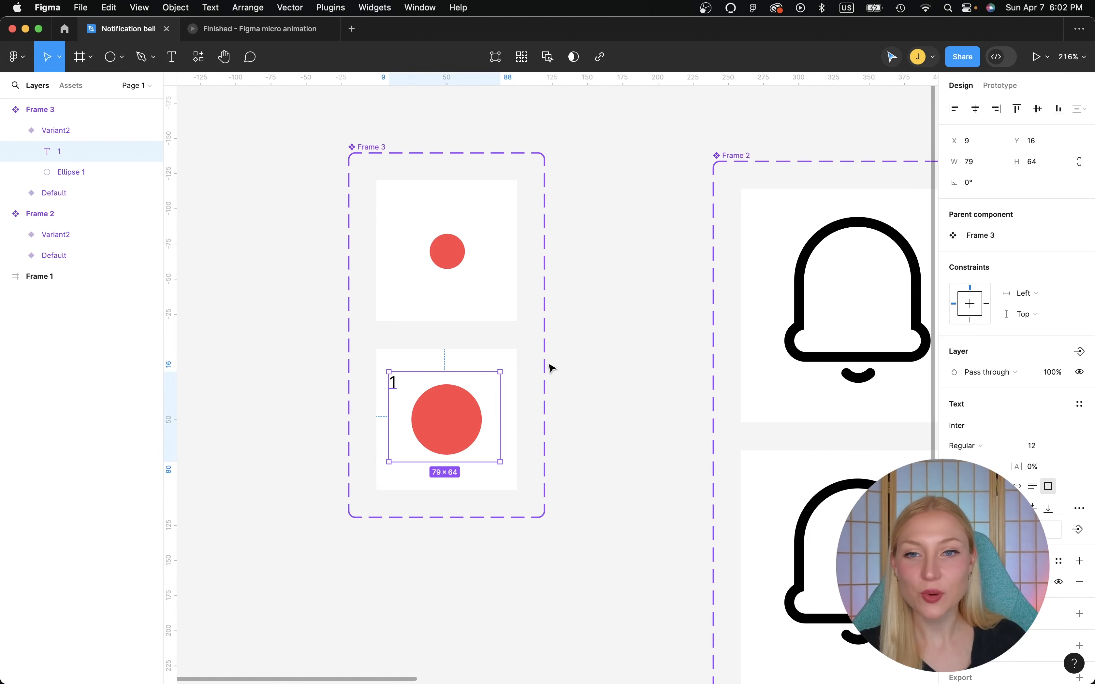
pyautogui.press('alt+super+t')
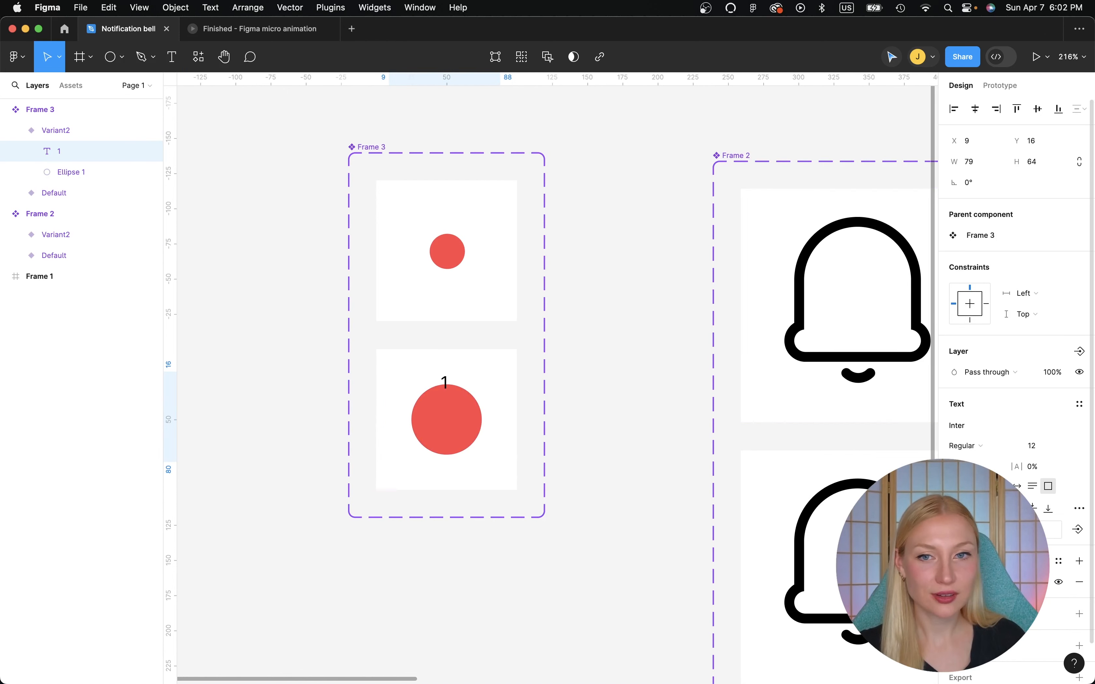
# Try font size 30 for the 1, and settle on 35.
pyautogui.click(1046, 449)
pyautogui.write('30')
pyautogui.press('Return')
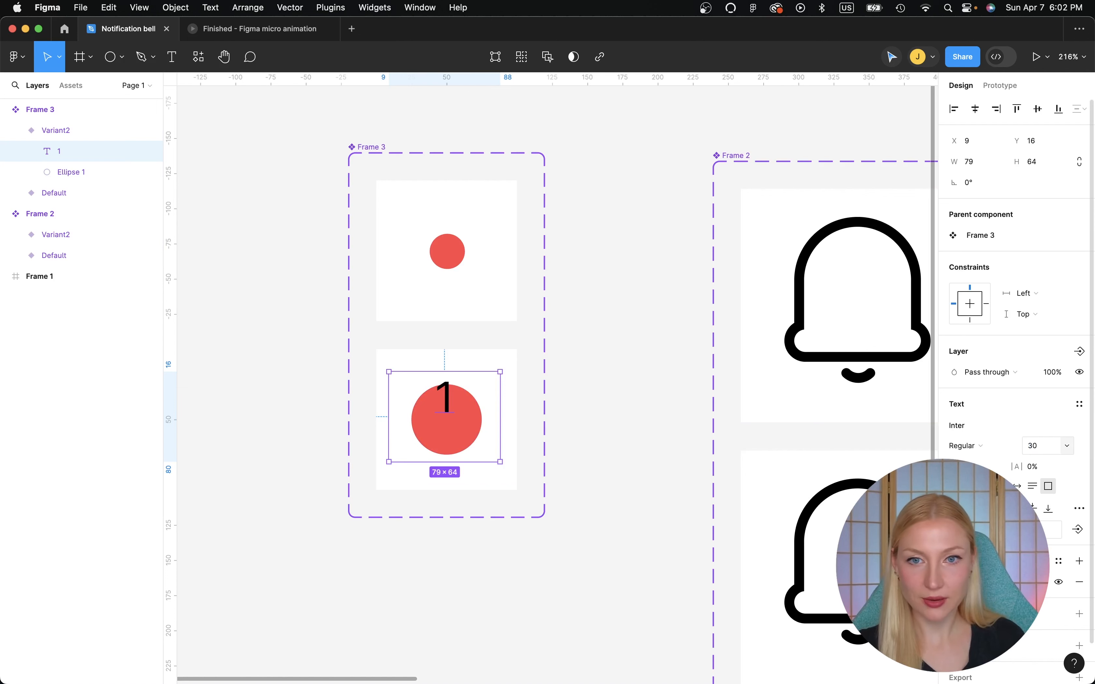
pyautogui.click(1047, 449)
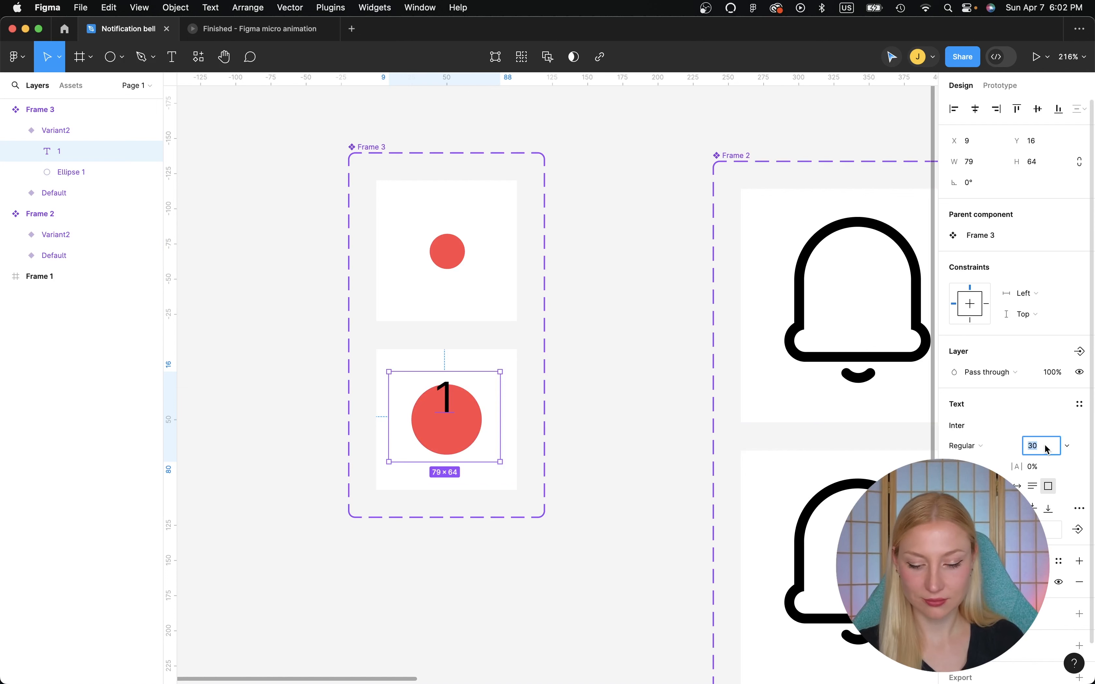
pyautogui.write('35')
pyautogui.press('Return')
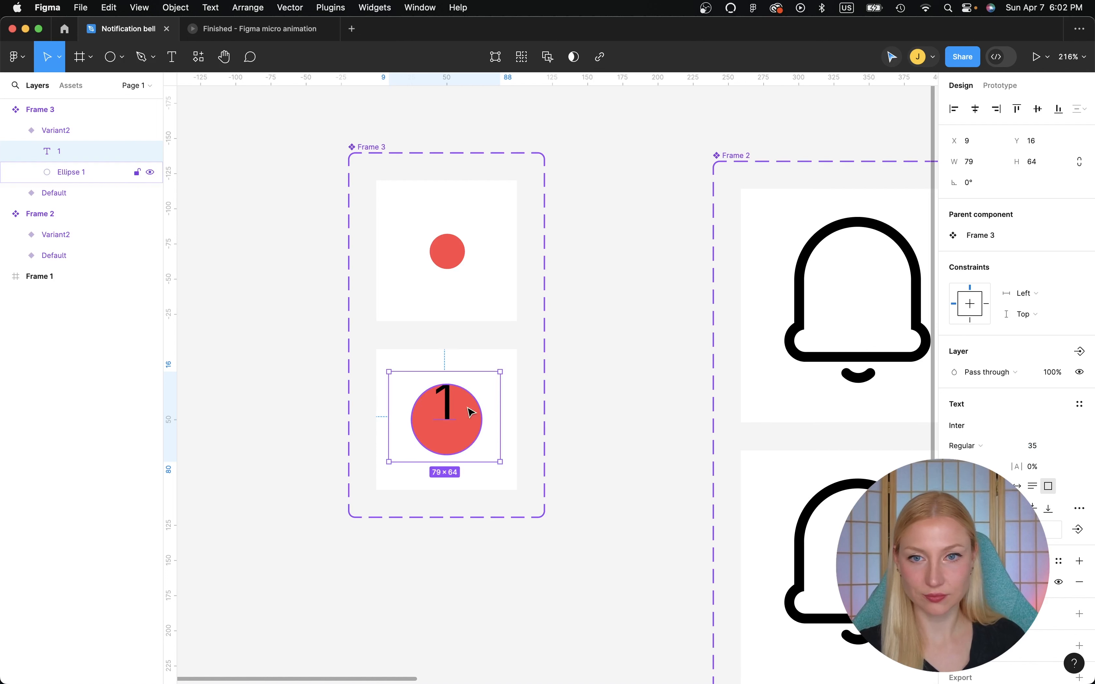
# Move the 1 down into the red circle to Y 28 and narrow its text box to 50 wide at X 25.
pyautogui.moveTo(471, 411); pyautogui.dragTo(471, 427)
pyautogui.press('Down')
pyautogui.press('Down')
pyautogui.press('Down')
pyautogui.press('Left')
pyautogui.press('Left')
pyautogui.press('Left')
pyautogui.press('Left')
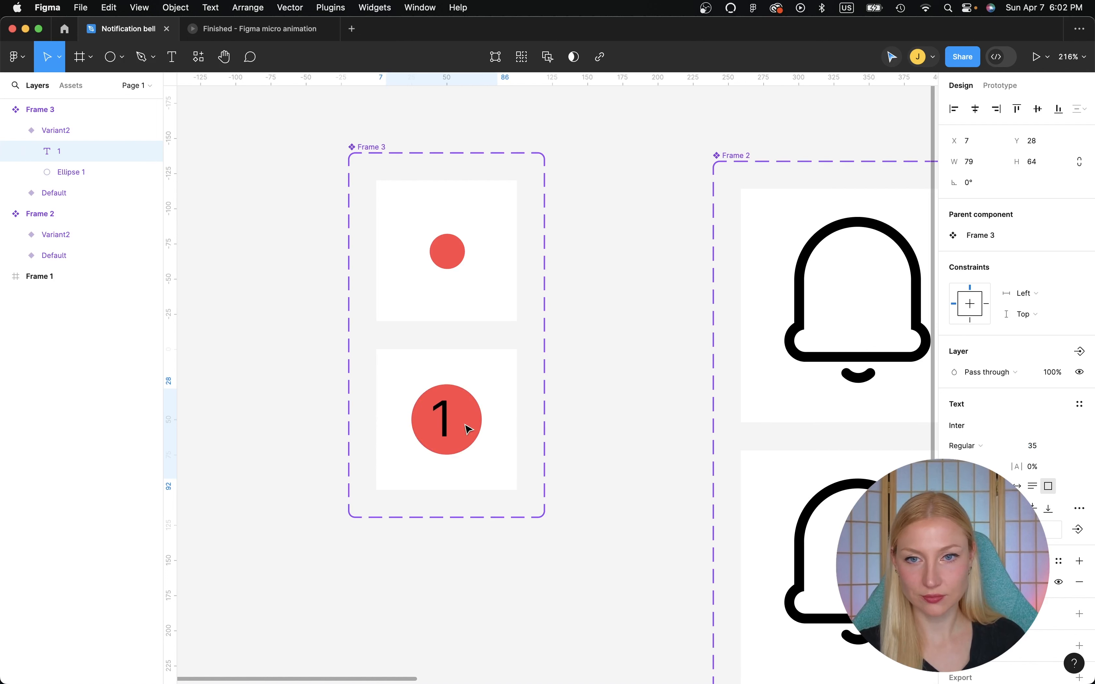
pyautogui.moveTo(493, 416); pyautogui.dragTo(478, 416)
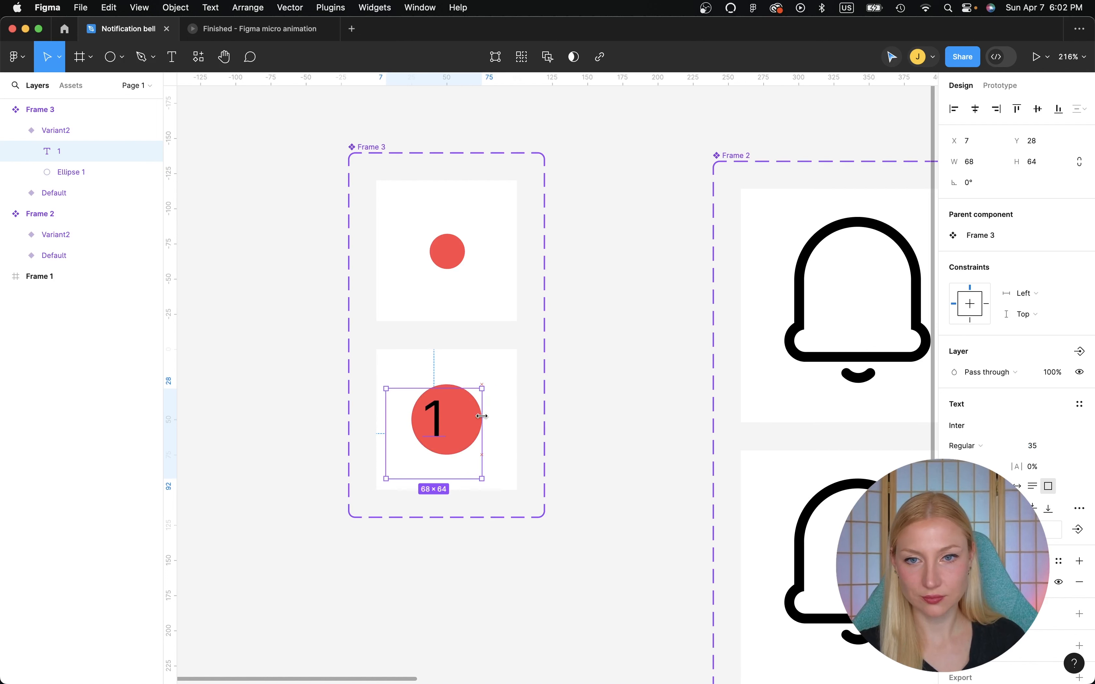
pyautogui.moveTo(387, 437); pyautogui.dragTo(413, 436)
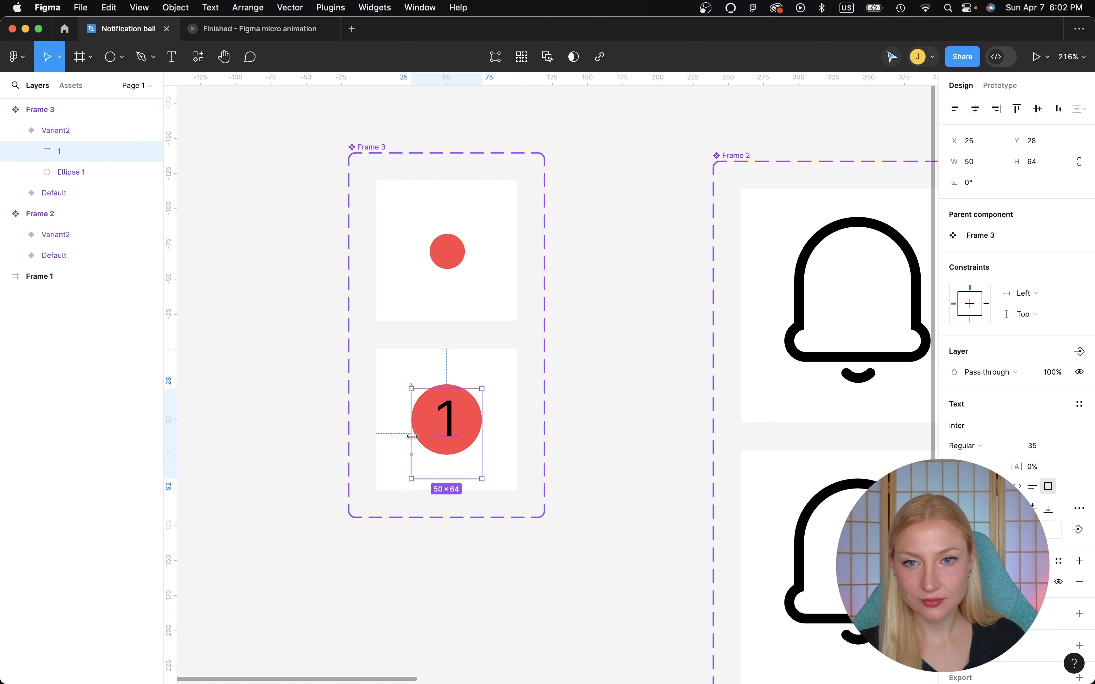
# Change the font of the 1 to Avenir in the Heavy weight.
pyautogui.click(966, 426)
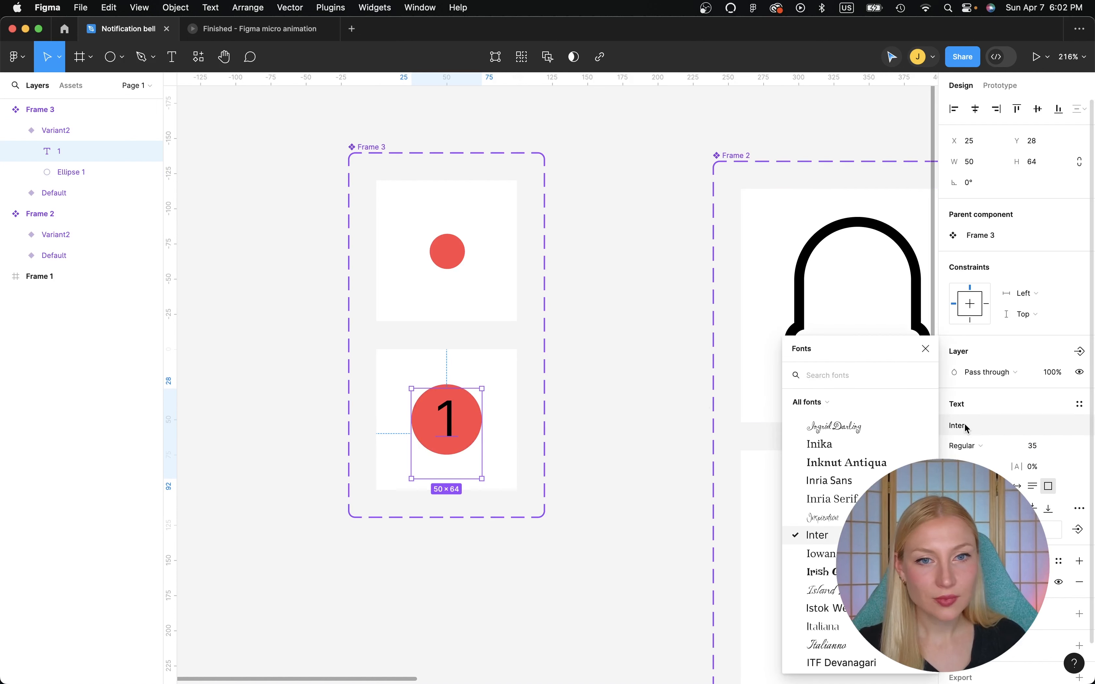
pyautogui.write('avi')
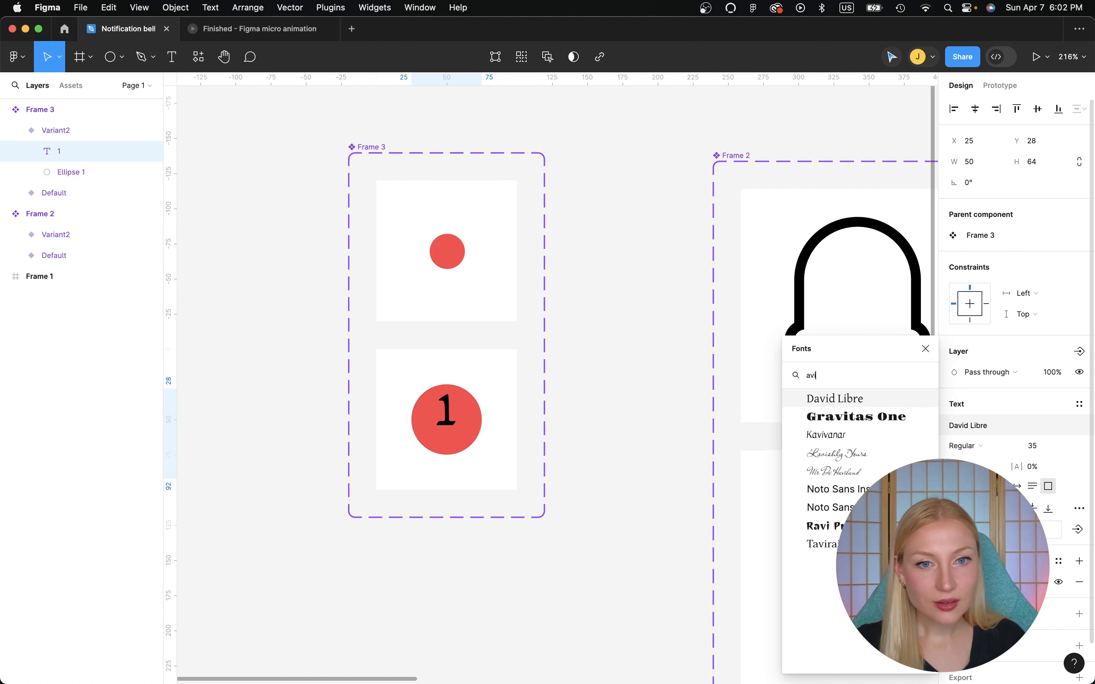
pyautogui.write('r')
pyautogui.press('BackSpace')
pyautogui.press('BackSpace')
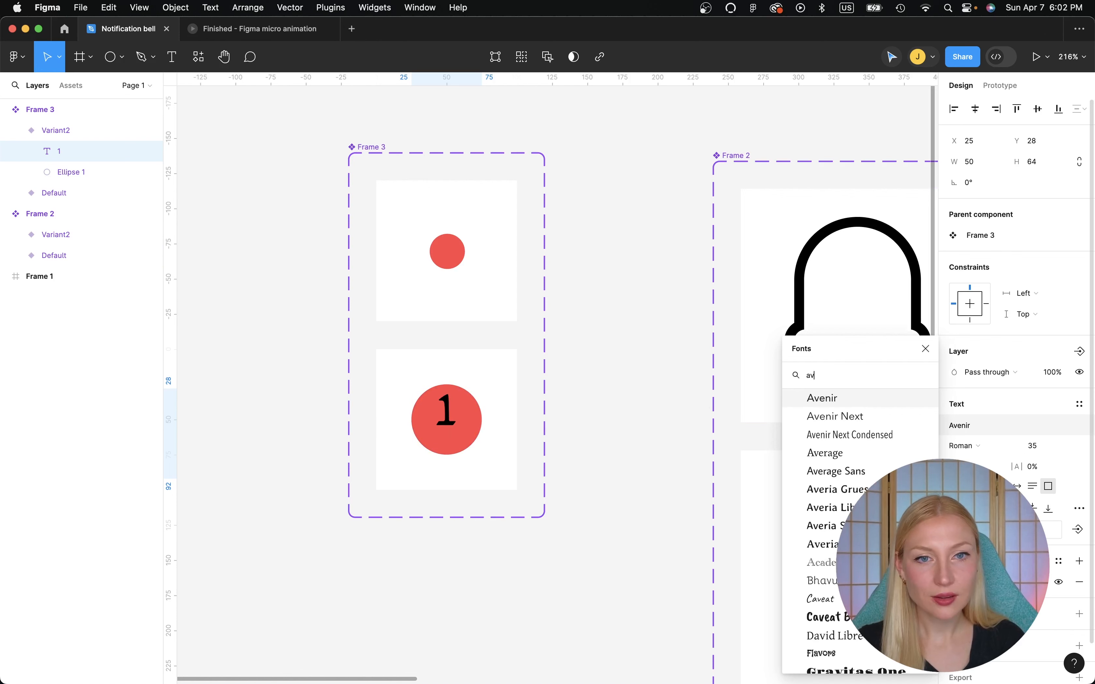
pyautogui.click(850, 401)
pyautogui.click(963, 445)
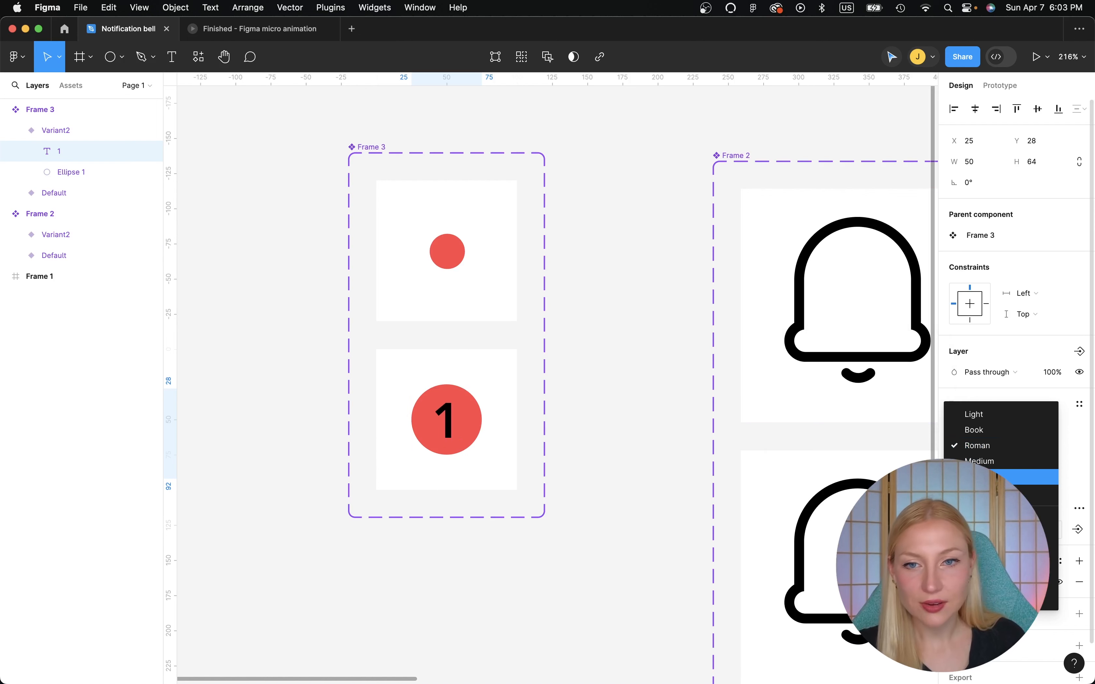
pyautogui.click(977, 476)
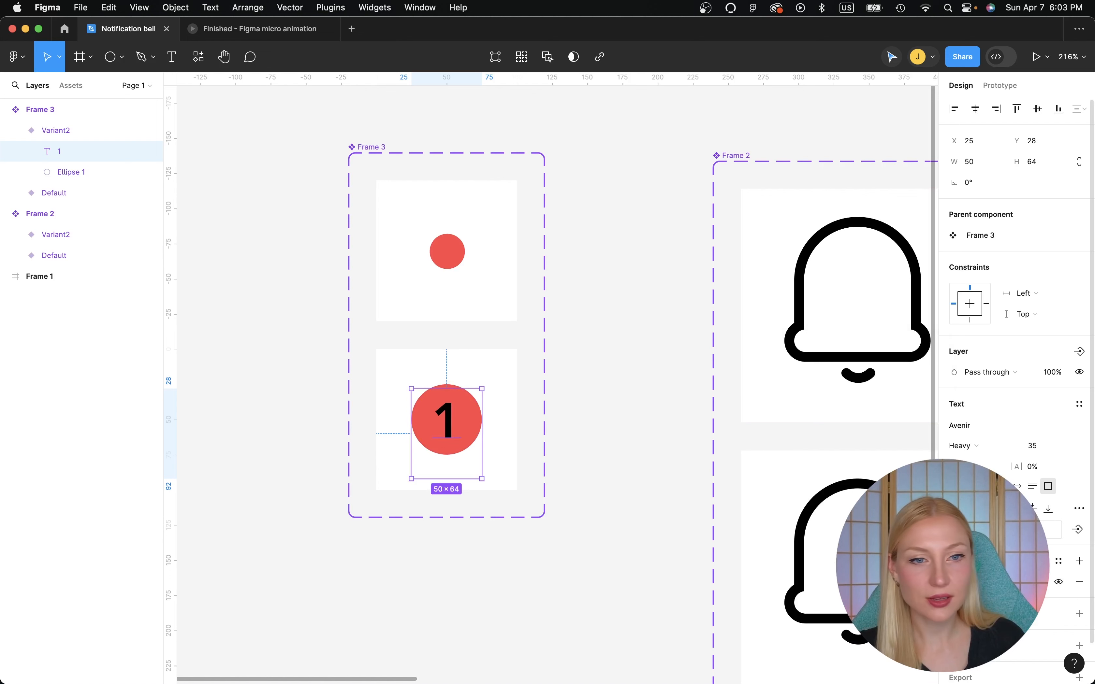
# Change the fill of the 1 in the large red circle to white and nudge the text up slightly.
pyautogui.click(959, 582)
pyautogui.moveTo(811, 378); pyautogui.dragTo(744, 319)
pyautogui.click(606, 293)
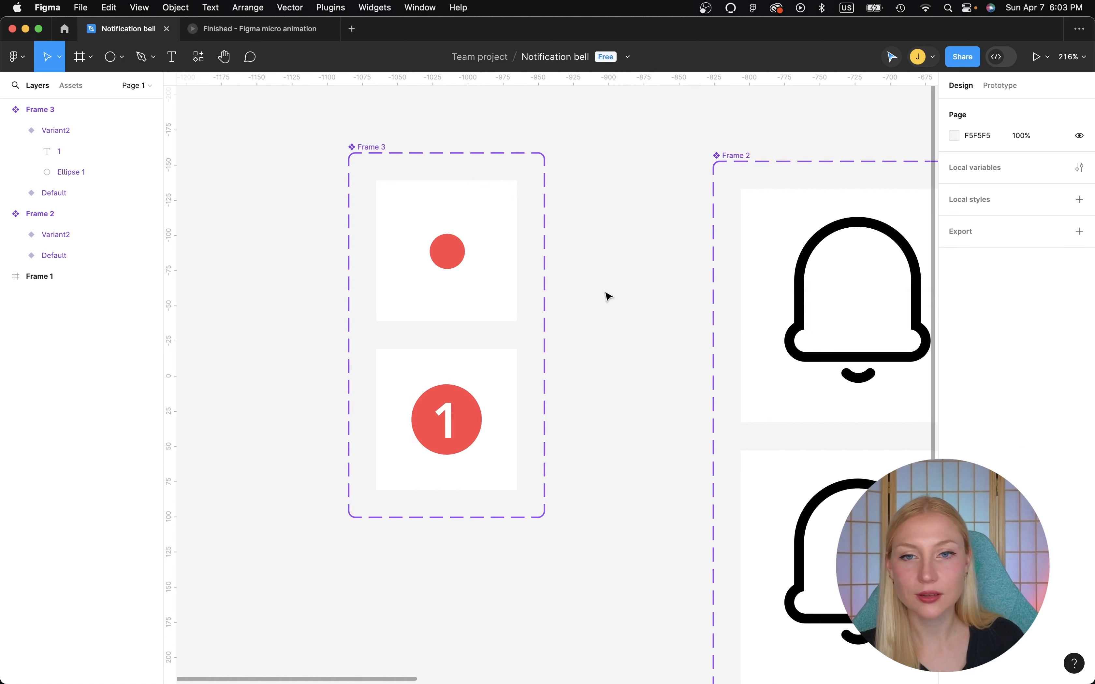
pyautogui.doubleClick(453, 430)
pyautogui.press('Up')
# Connect the small-circle Default variant to Variant2 with a Change to interaction triggered after a delay of 1 ms.
pyautogui.scroll(1, 543, 355)
pyautogui.click(485, 320)
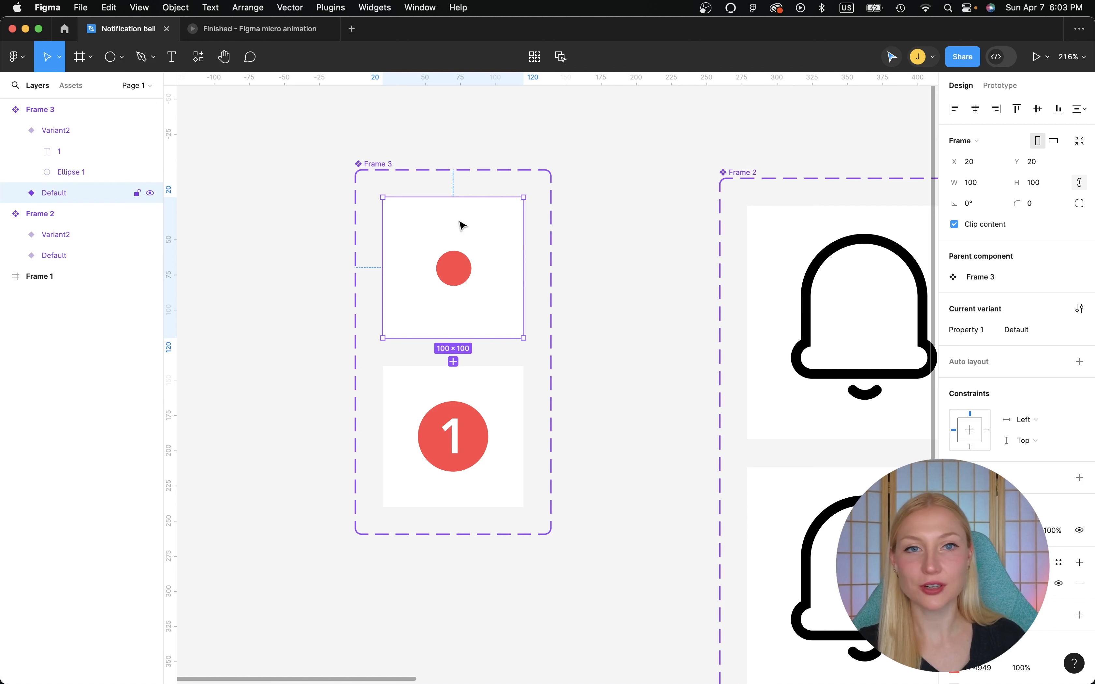
pyautogui.click(1000, 87)
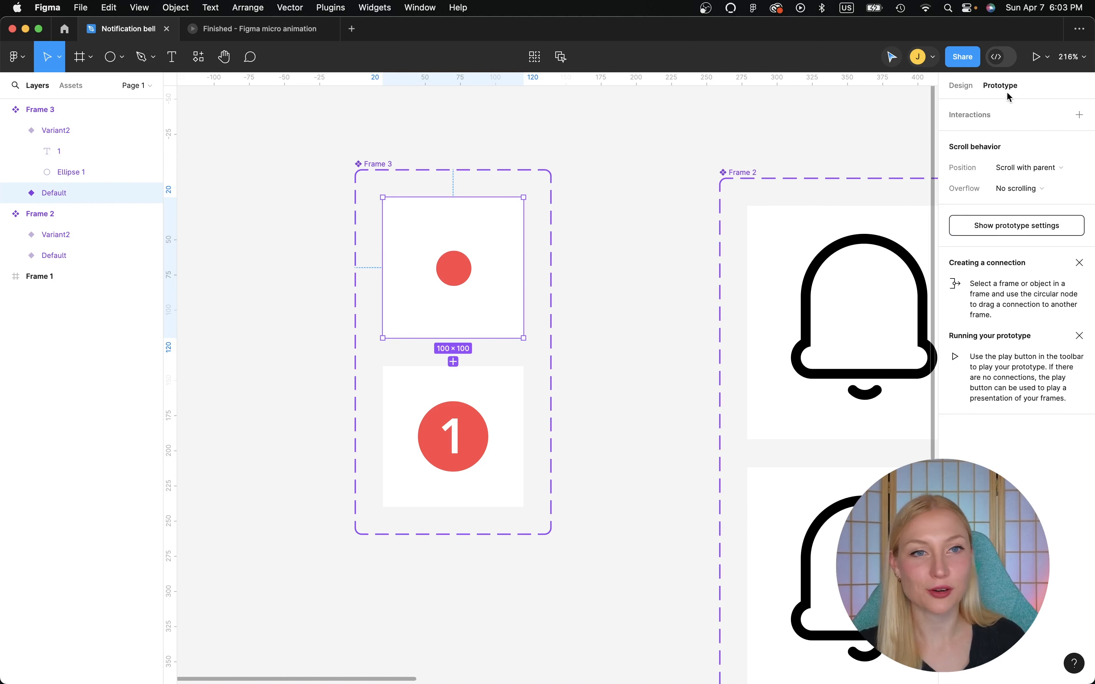
pyautogui.moveTo(524, 268); pyautogui.dragTo(504, 437)
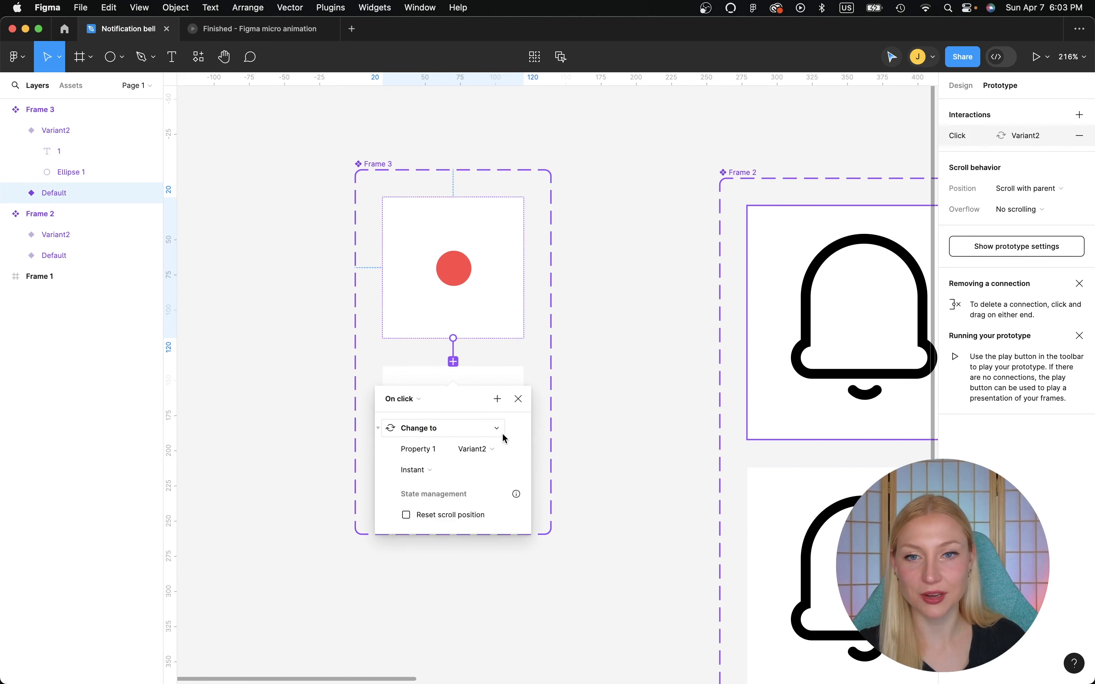
pyautogui.click(417, 403)
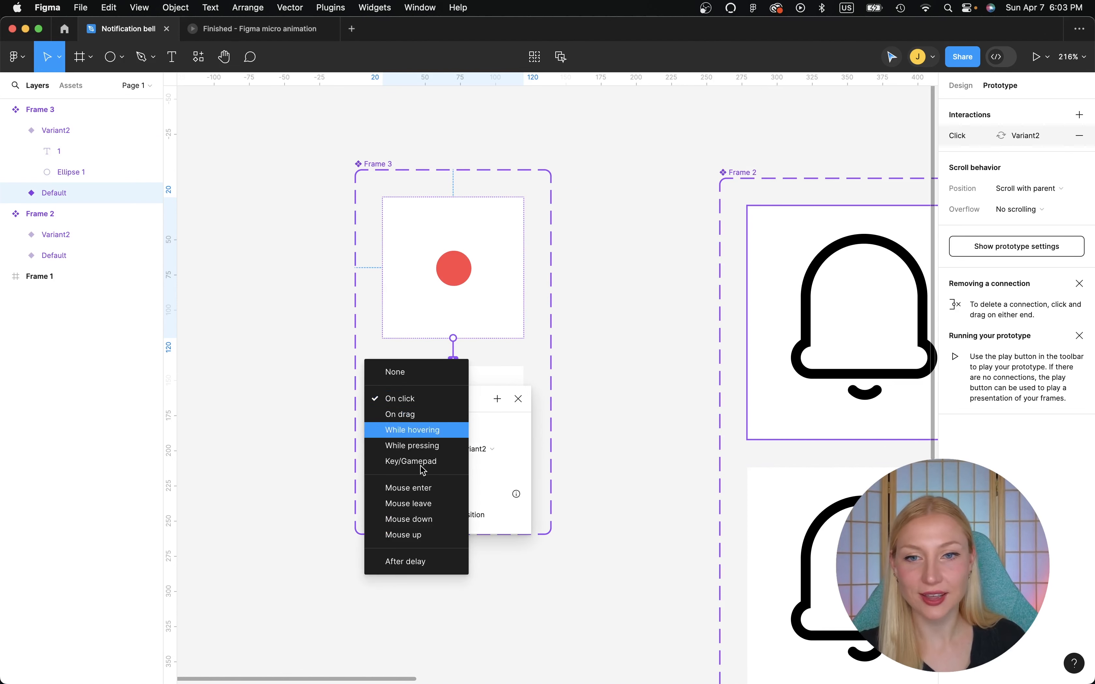
pyautogui.click(413, 559)
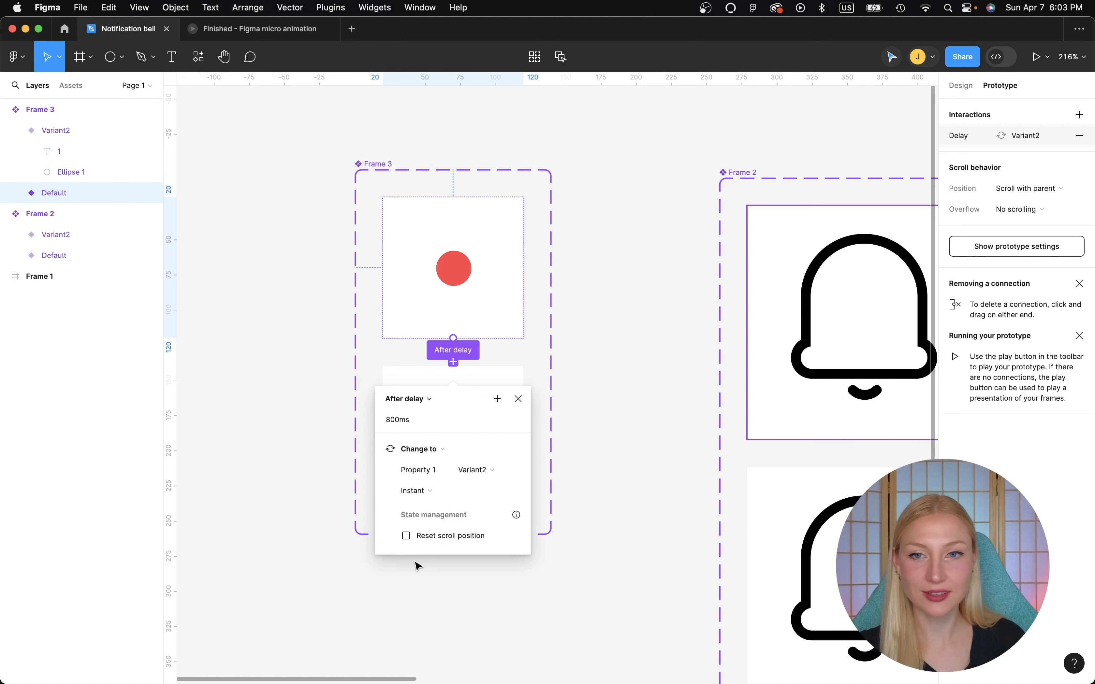
pyautogui.click(397, 424)
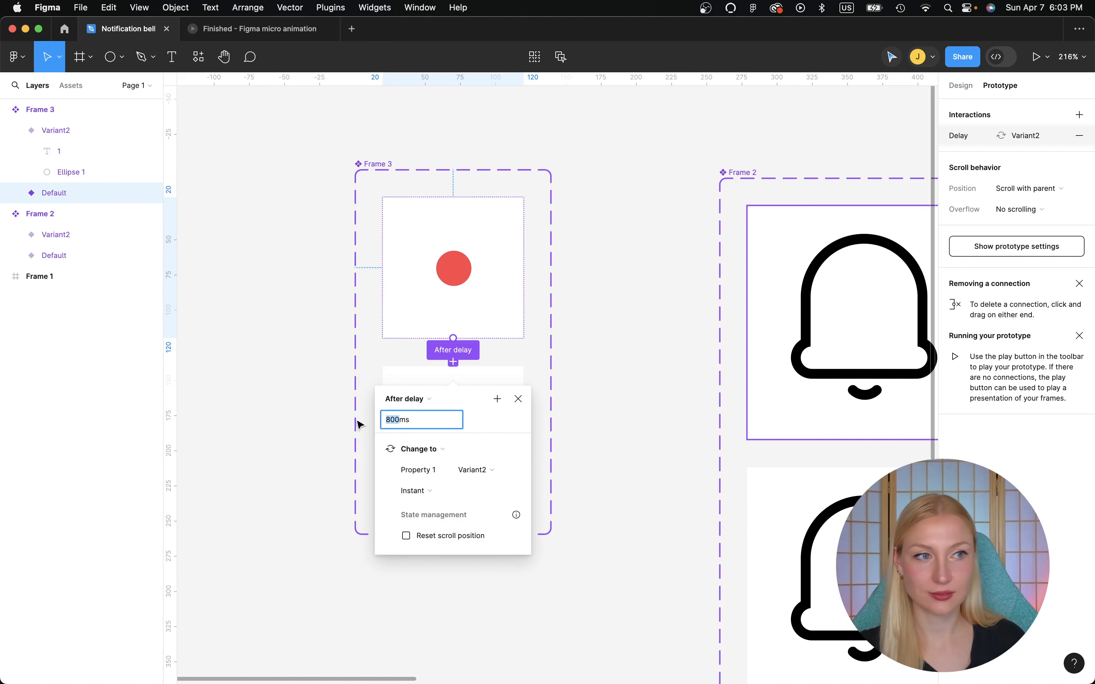
pyautogui.write('1')
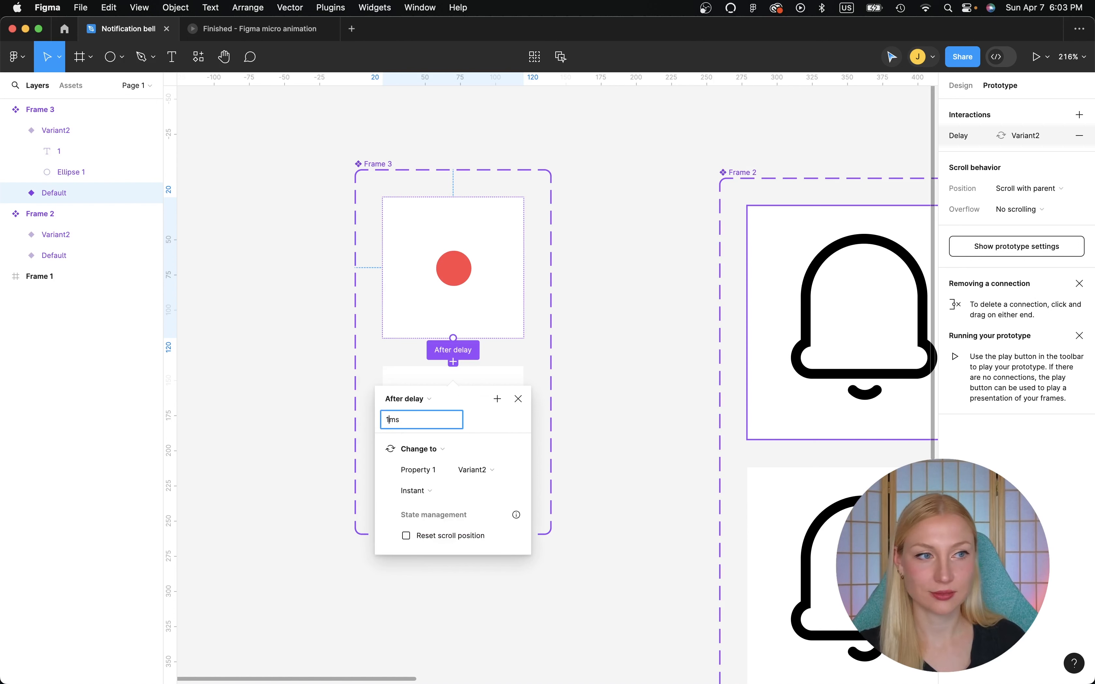
# Set the badge's delay transition to Smart animate with Bouncy easing and close the interaction settings.
pyautogui.click(431, 490)
pyautogui.click(443, 521)
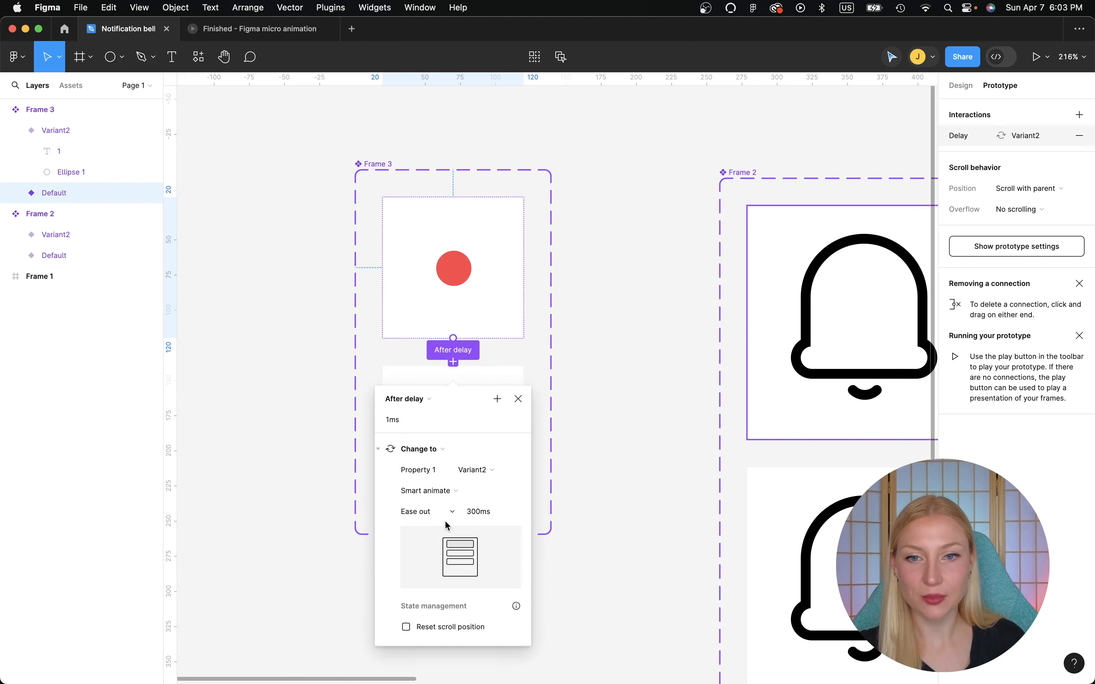
pyautogui.click(433, 507)
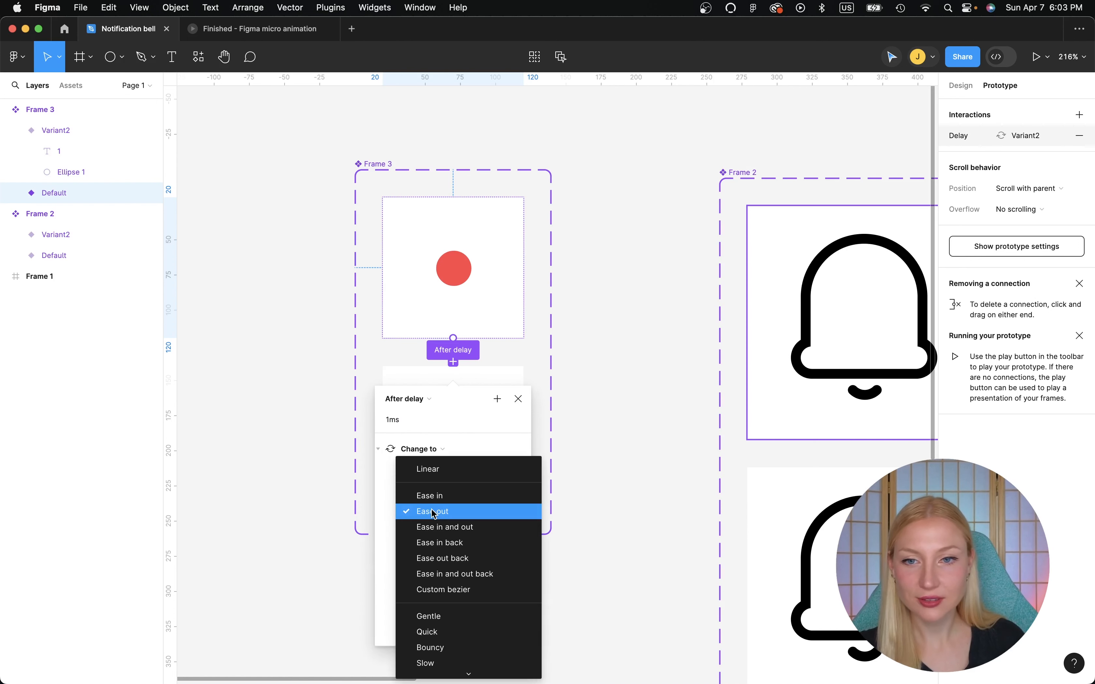
pyautogui.click(446, 648)
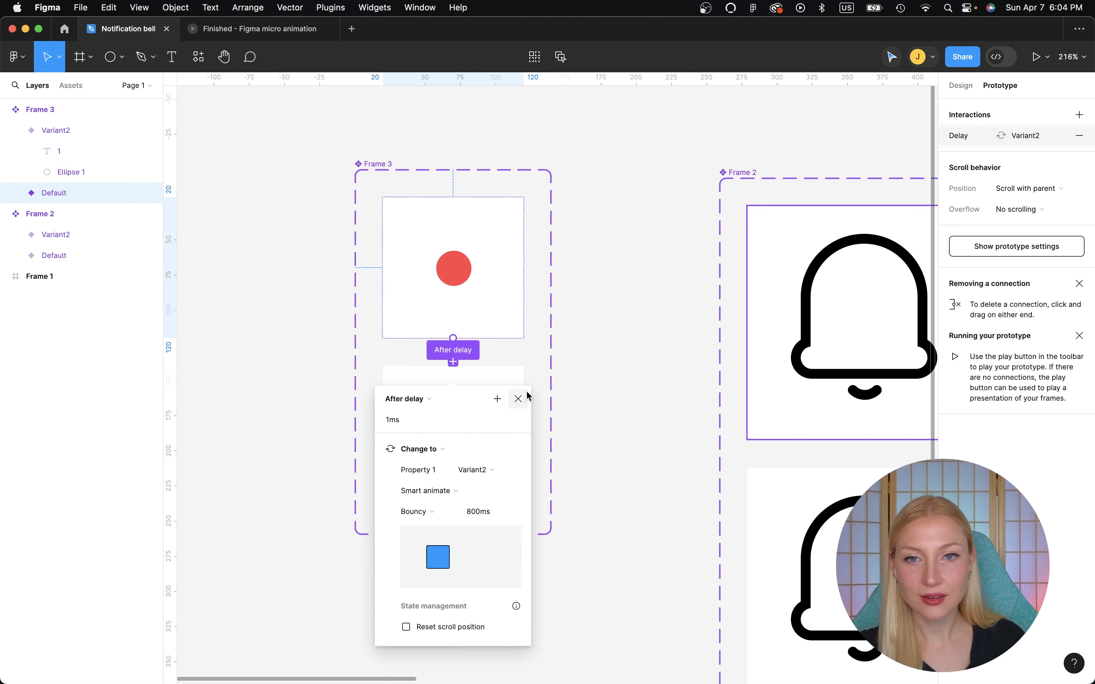
pyautogui.click(518, 398)
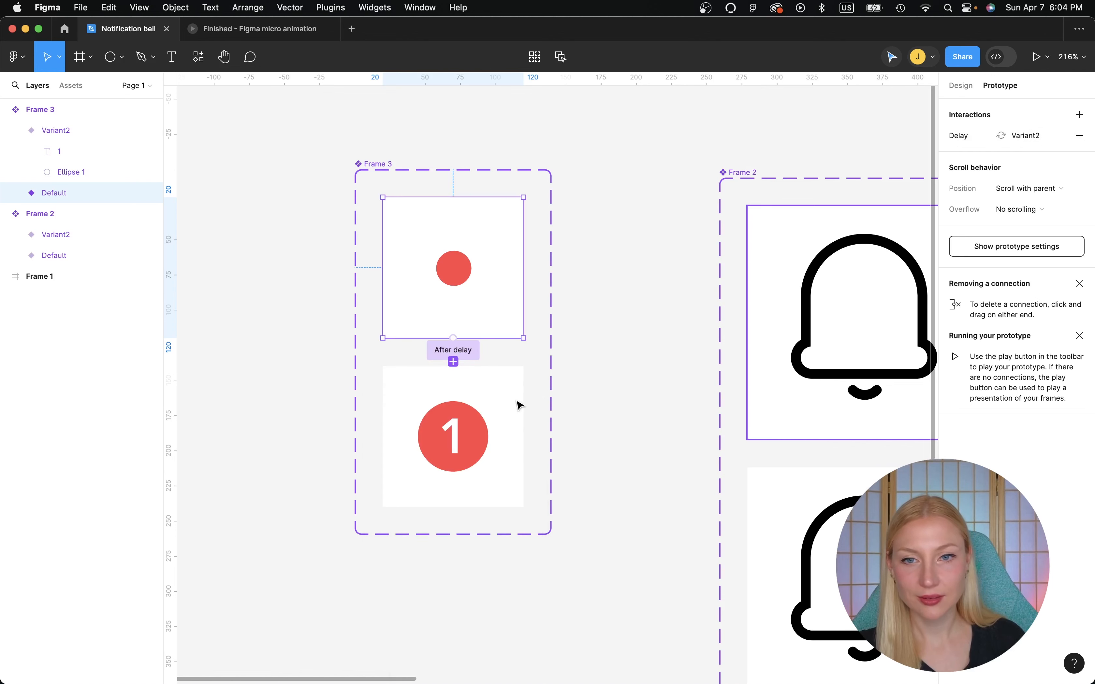
pyautogui.click(587, 360)
# Rename the Frame 3 component set "Badge notification".
pyautogui.hscroll(5, 587, 360)
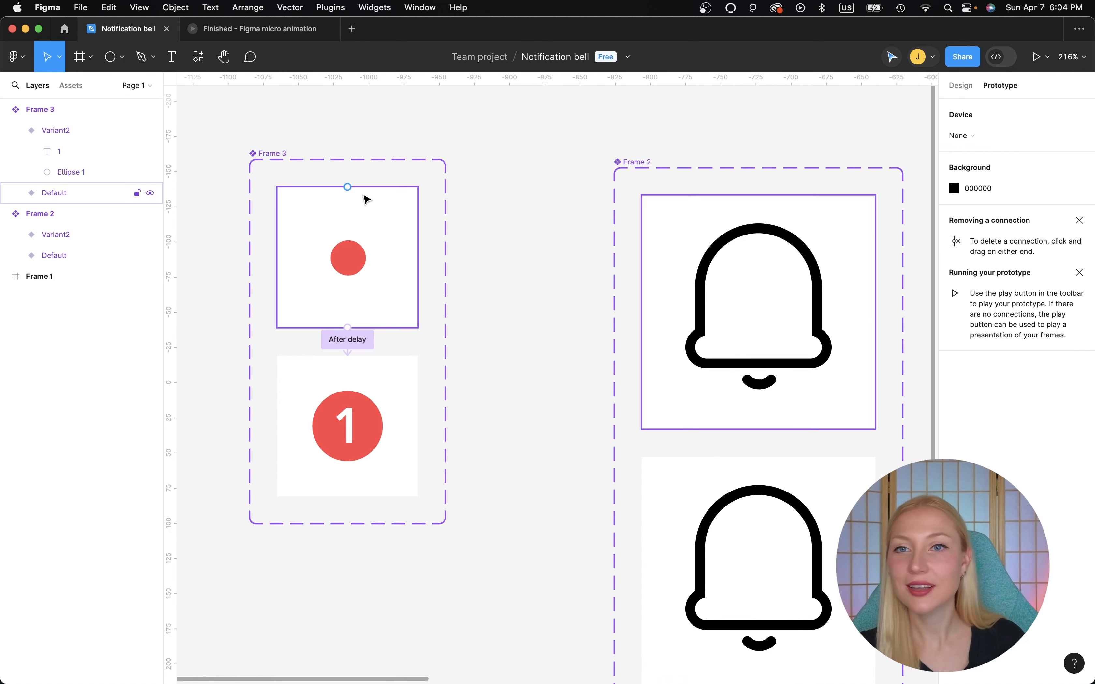
pyautogui.click(270, 157)
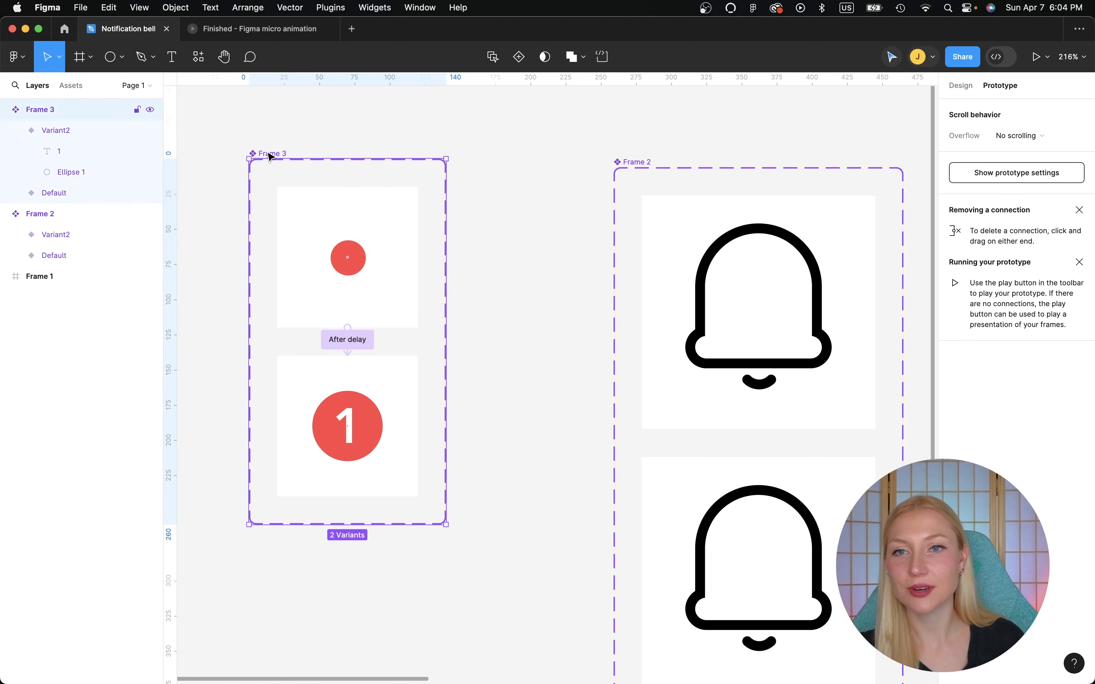
pyautogui.doubleClick(266, 152)
pyautogui.write('B')
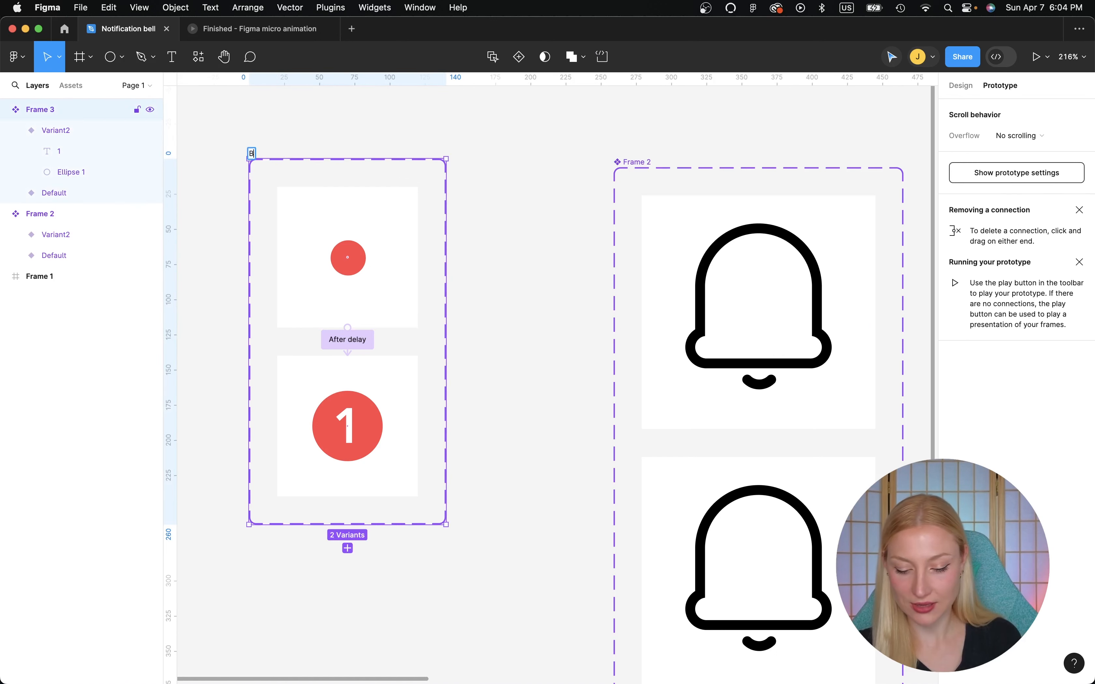
pyautogui.write('adge ')
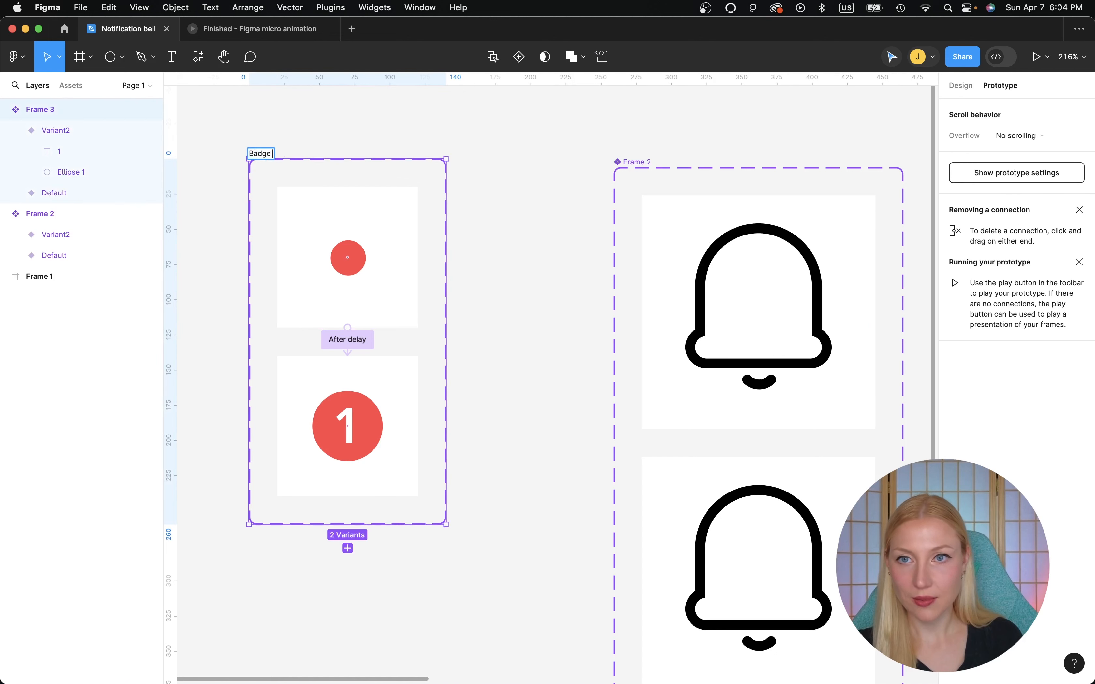
pyautogui.write('notification')
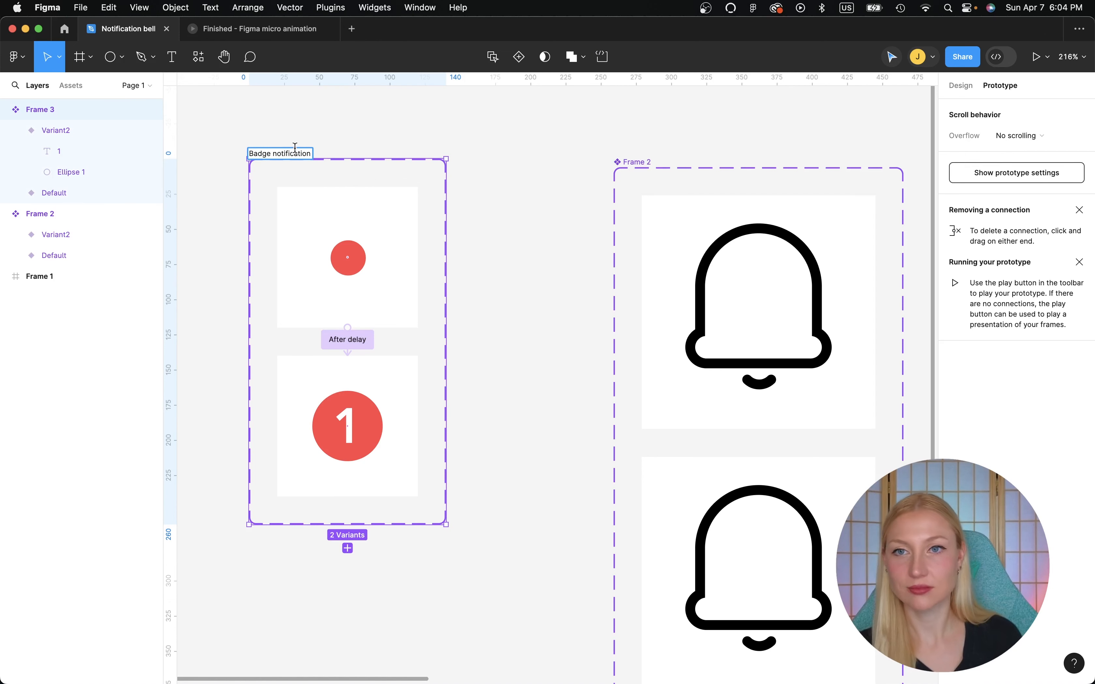
pyautogui.click(350, 127)
# Place an instance of the Badge notification component over the upper right part of the second bell variant.
pyautogui.scroll(-5, 351, 127)
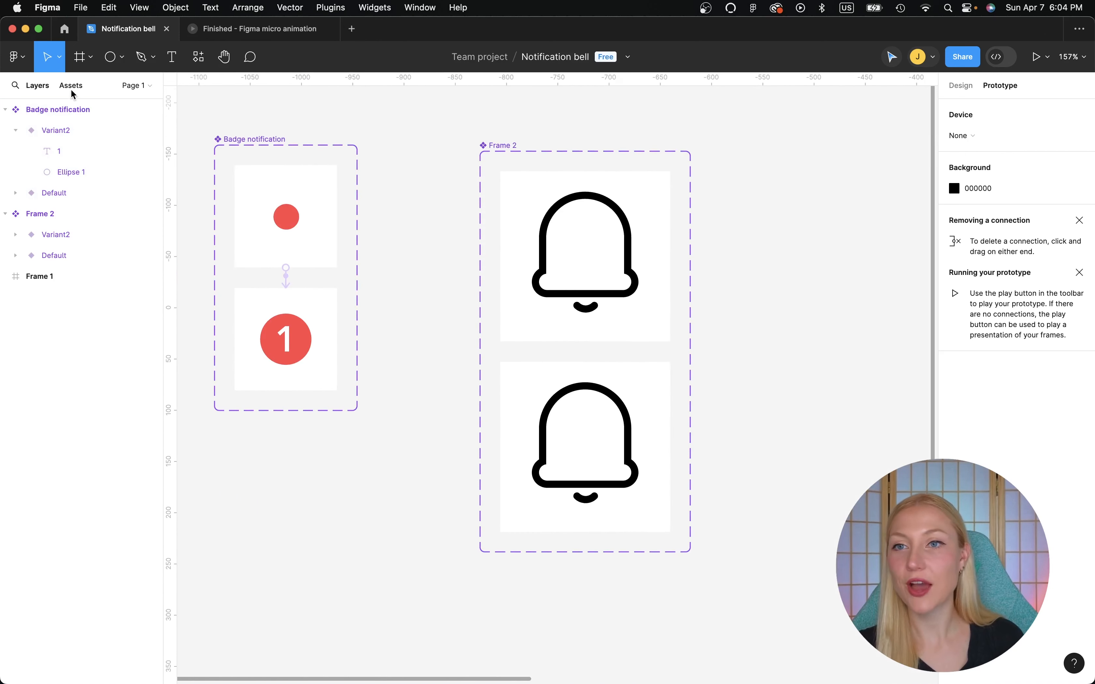
pyautogui.click(71, 87)
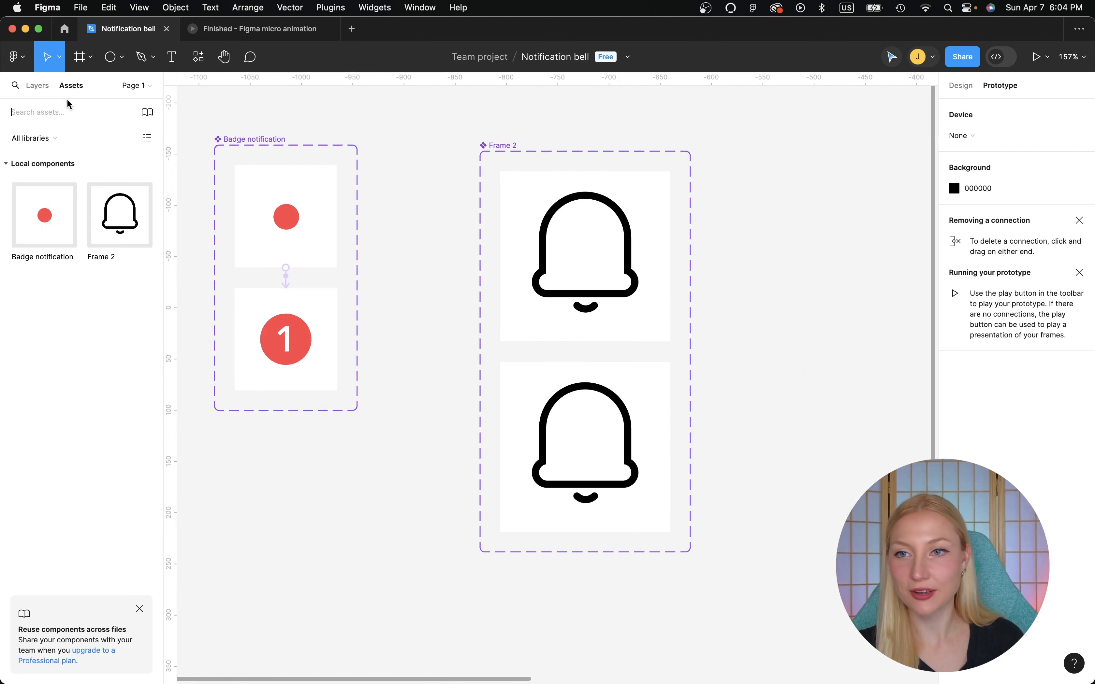
pyautogui.moveTo(41, 226); pyautogui.dragTo(630, 448)
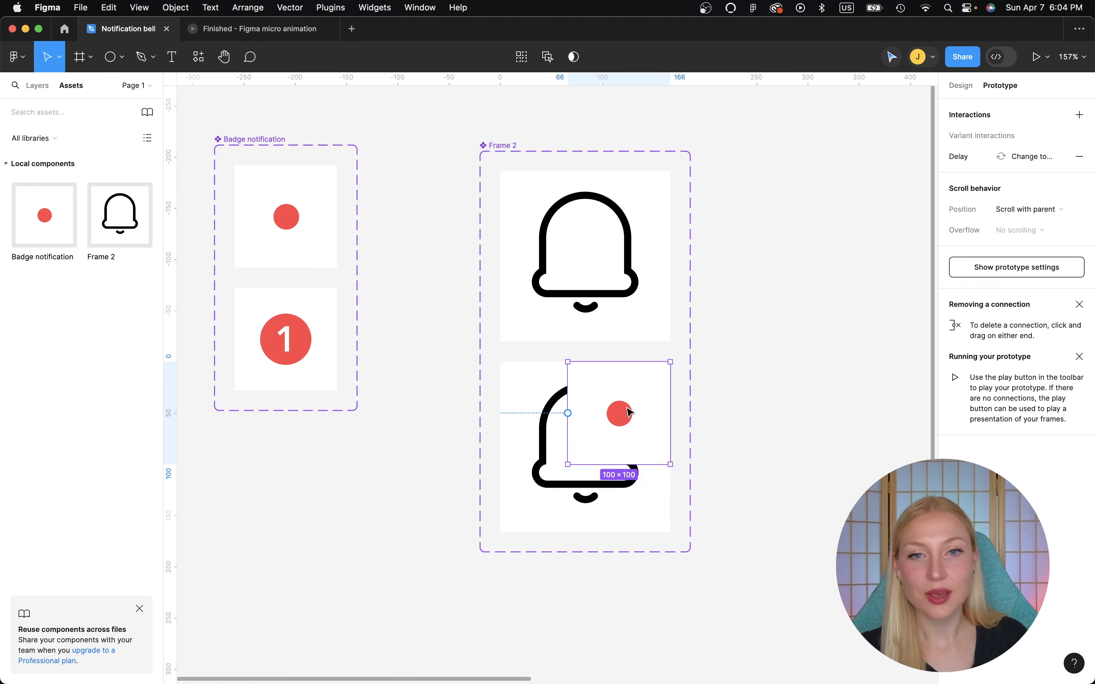
# Hide the white background fill of both Badge notification variants.
pyautogui.click(254, 261)
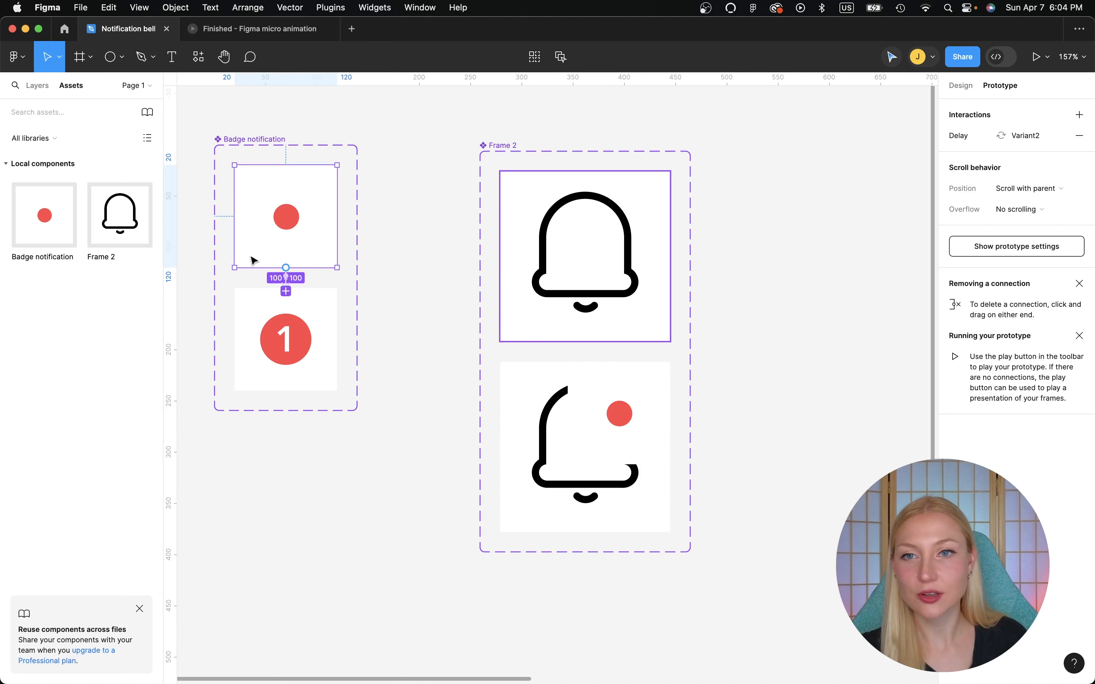
pyautogui.click(967, 87)
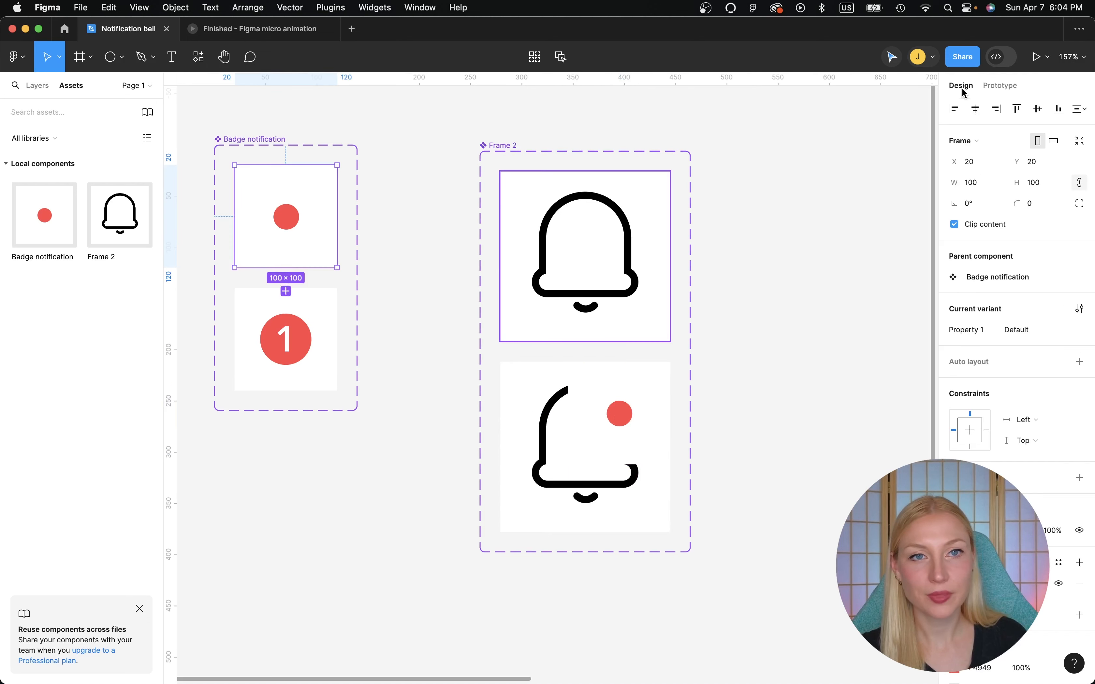
pyautogui.scroll(-5, 1038, 478)
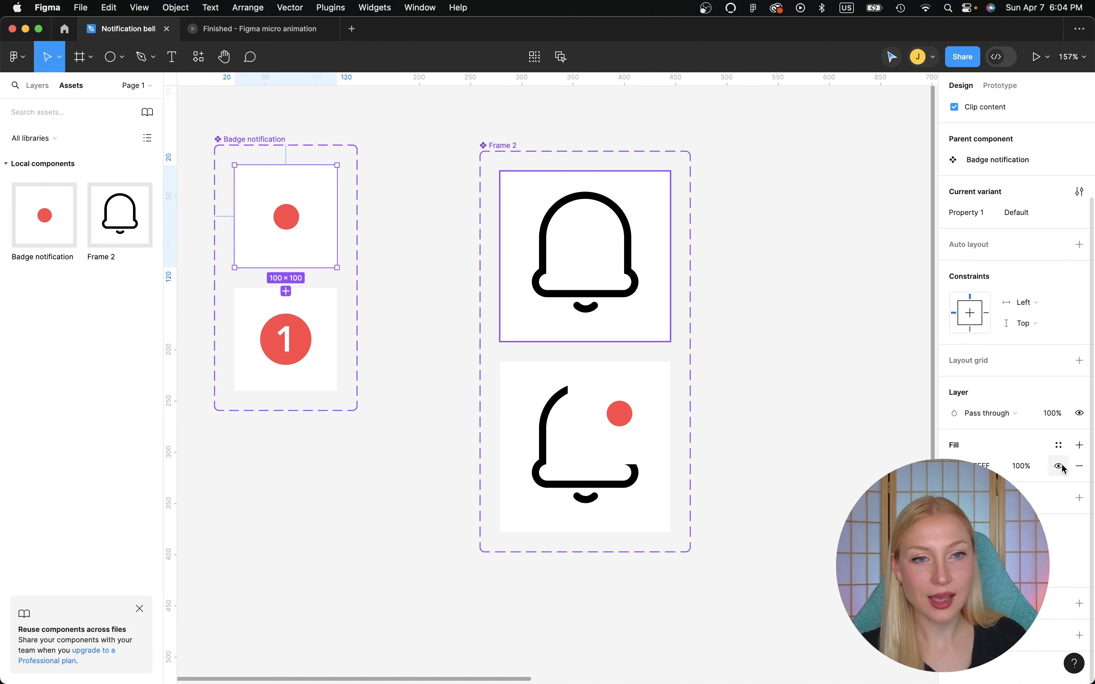
pyautogui.click(1059, 467)
pyautogui.click(322, 337)
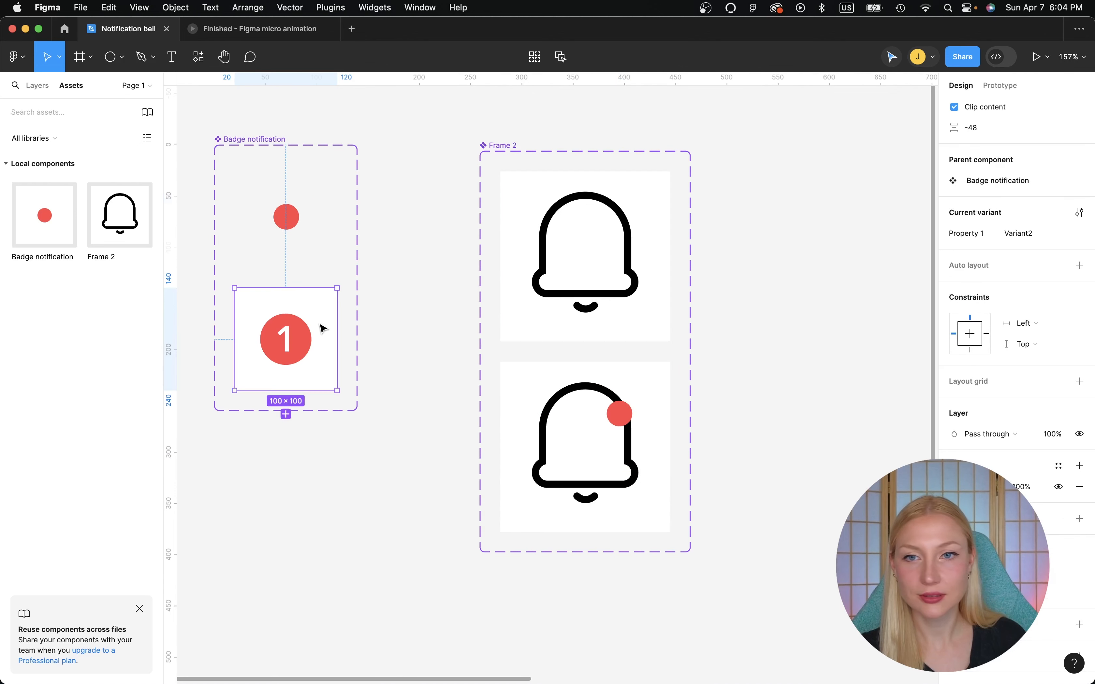
pyautogui.click(1056, 489)
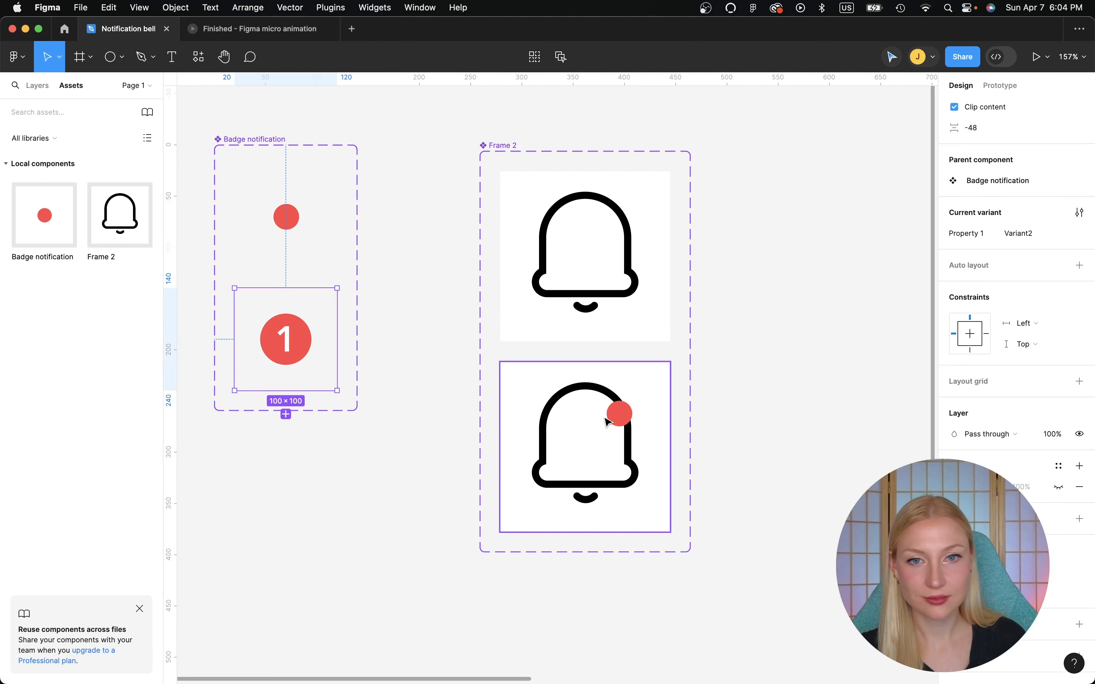
# Move the badge instance in the second bell variant up to X 66, Y -11, on the bell's upper right curve.
pyautogui.click(624, 416)
pyautogui.moveTo(642, 421); pyautogui.dragTo(643, 412)
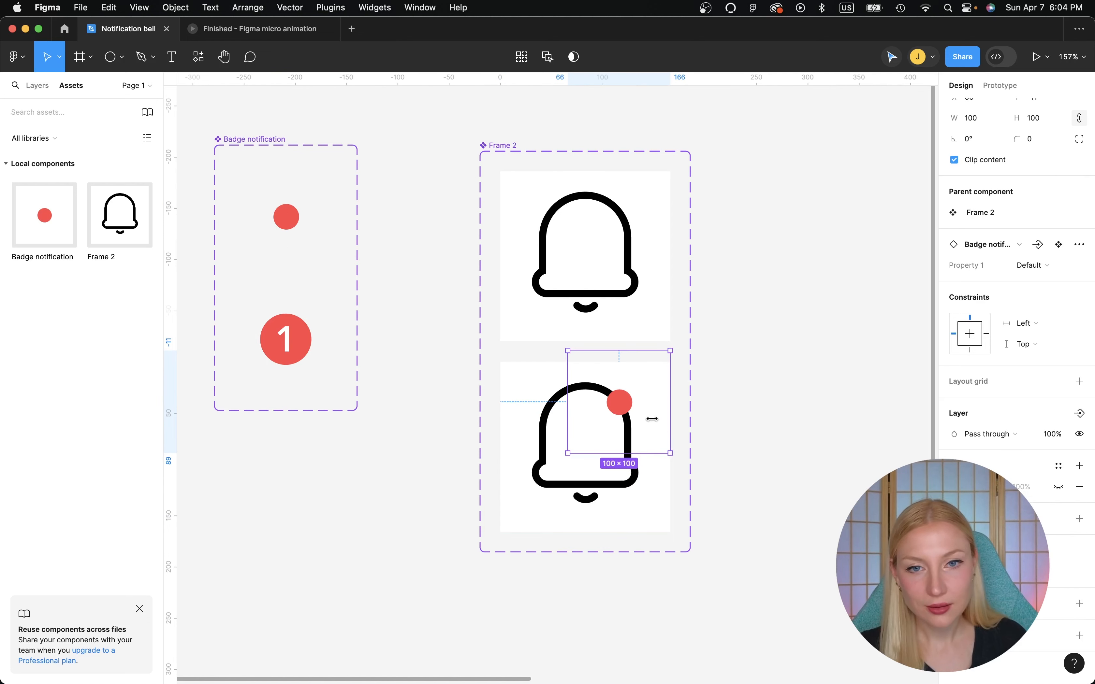
pyautogui.click(459, 405)
# Connect the Default bell variant to Variant2 with a Change to interaction using the After delay trigger.
pyautogui.scroll(-5, 459, 405)
pyautogui.hscroll(3, 484, 313)
pyautogui.click(483, 313)
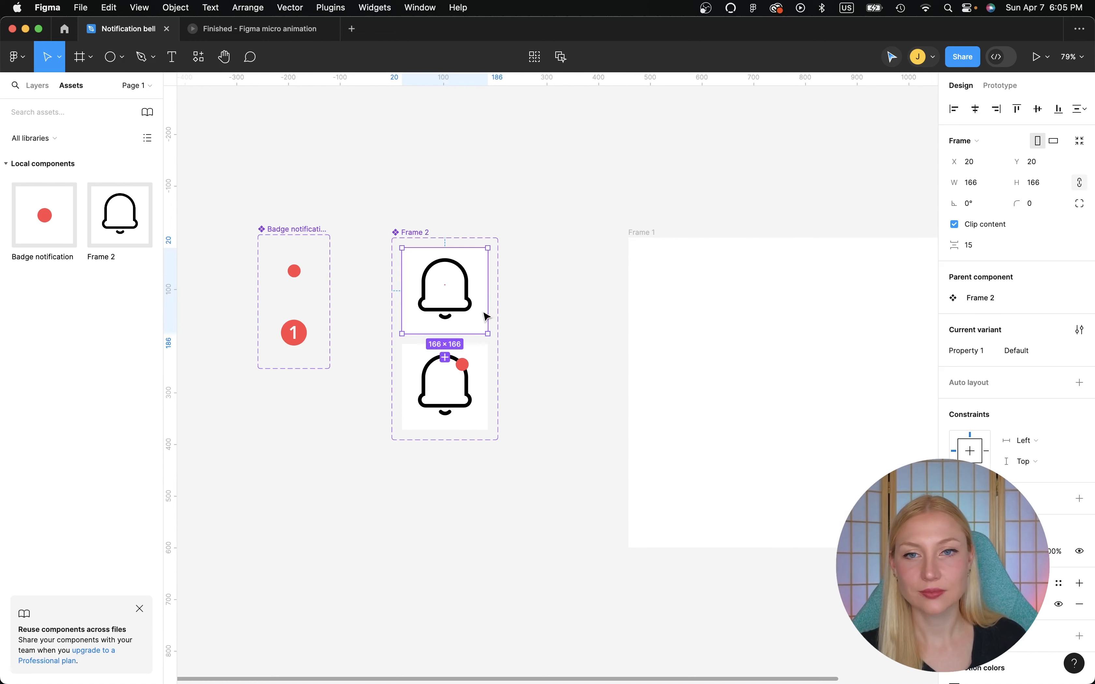
pyautogui.scroll(5, 483, 313)
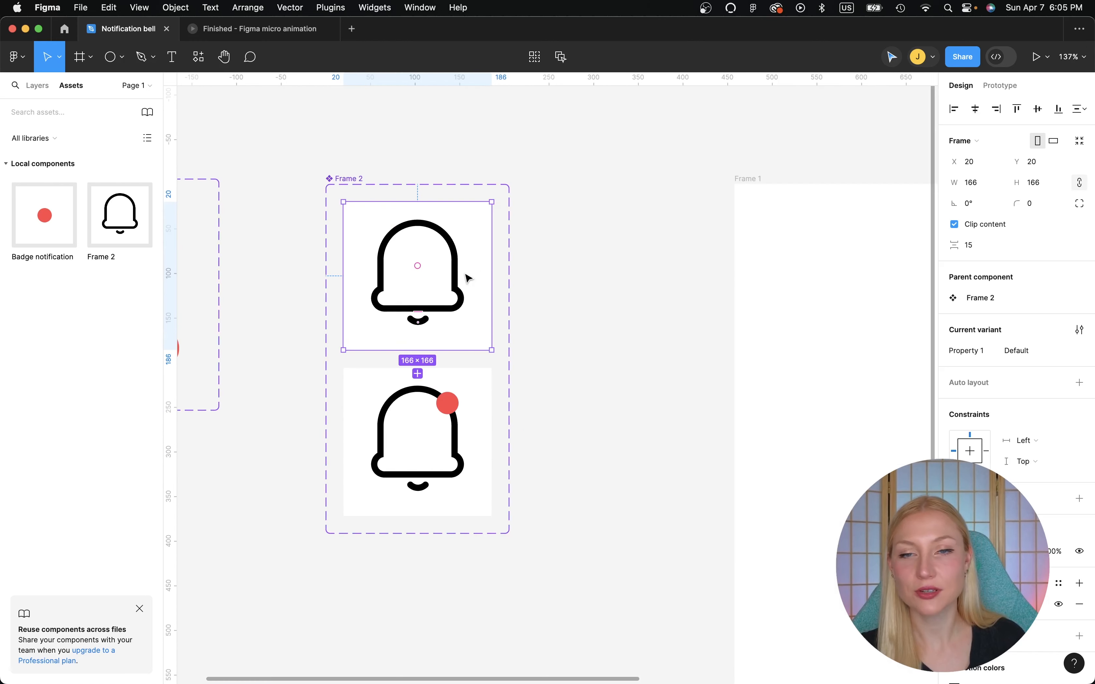
pyautogui.click(1001, 85)
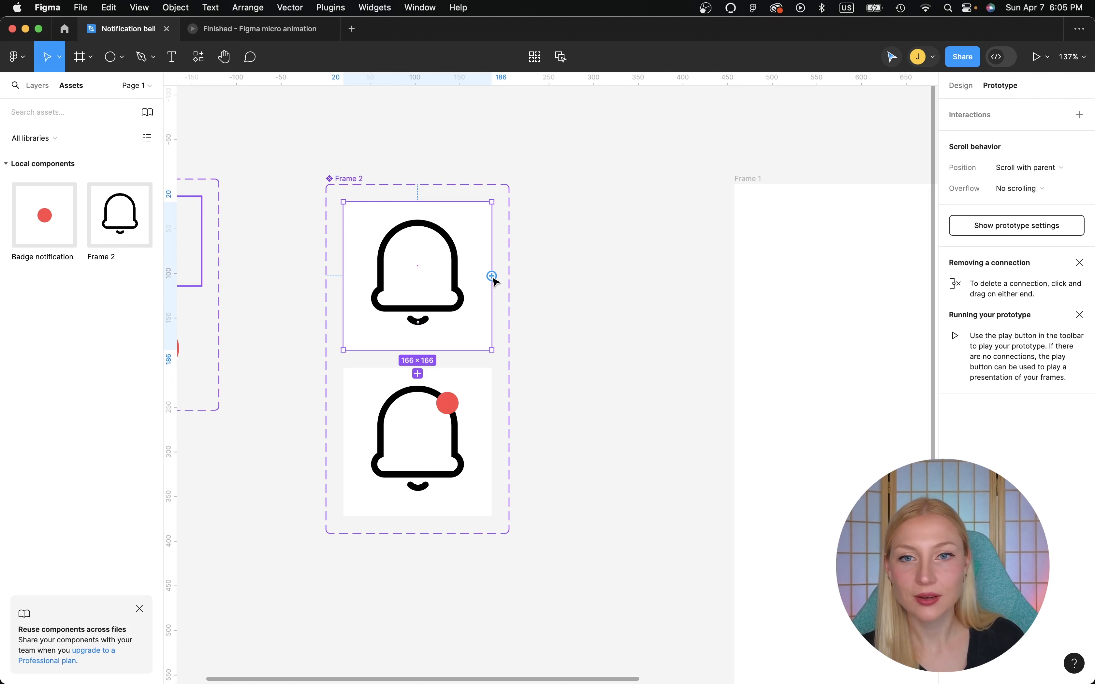
pyautogui.moveTo(493, 276); pyautogui.dragTo(487, 421)
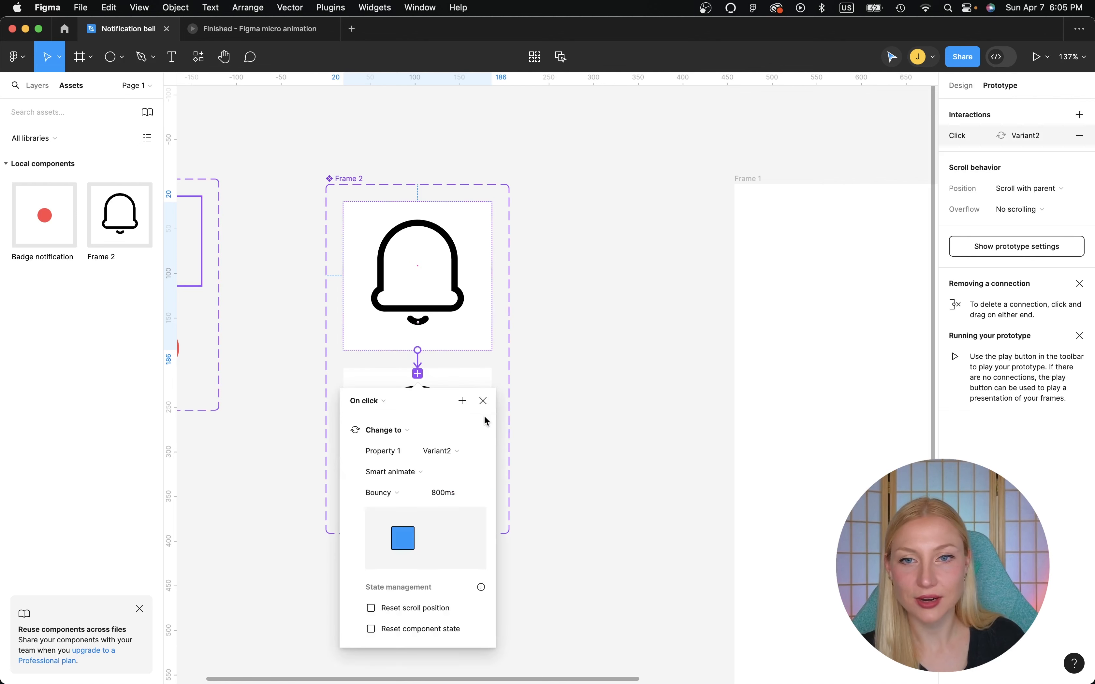
pyautogui.click(381, 402)
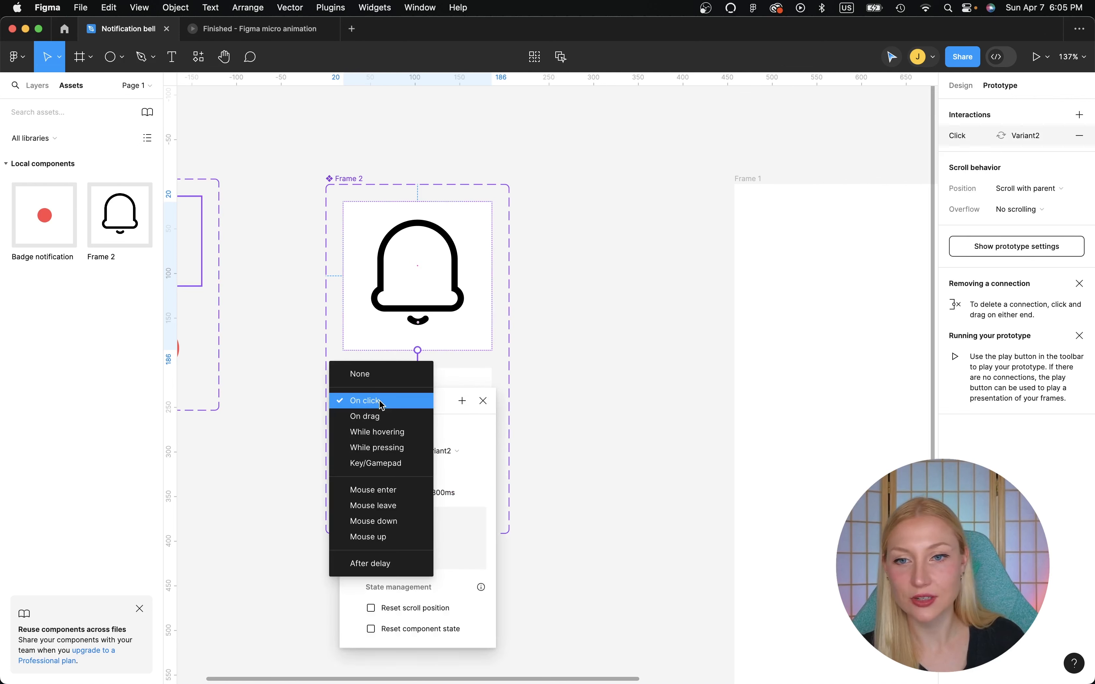
pyautogui.click(381, 564)
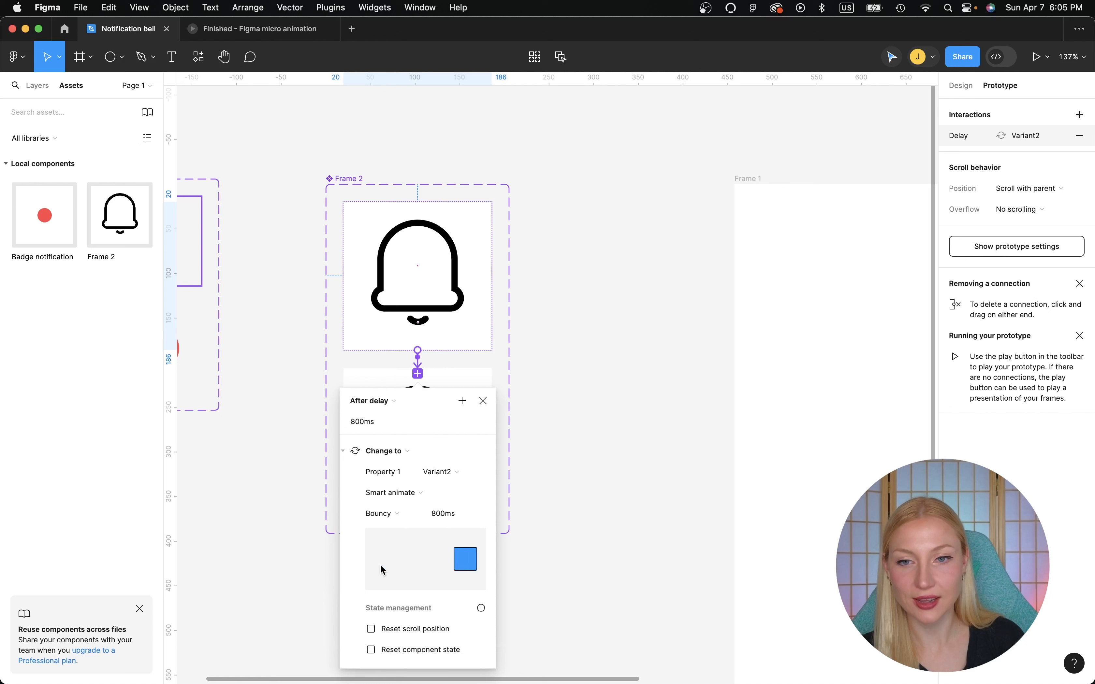
# Set the Default bell variant's delay to 400 ms and its Smart animate easing to Ease in.
pyautogui.click(354, 423)
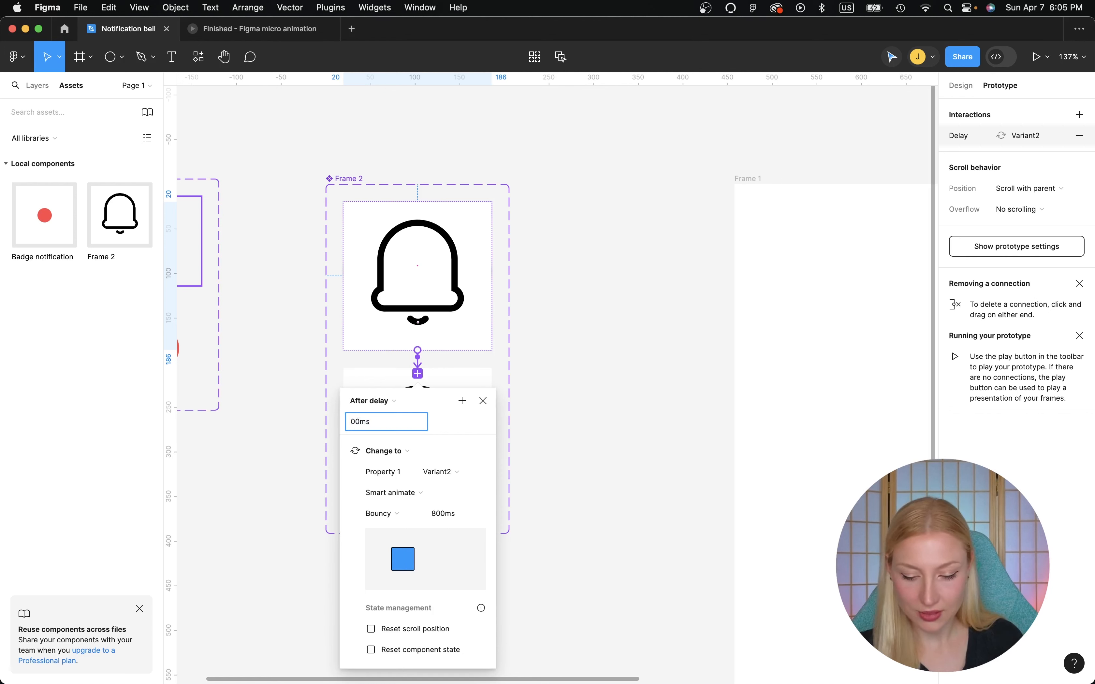
pyautogui.press('BackSpace')
pyautogui.write('4')
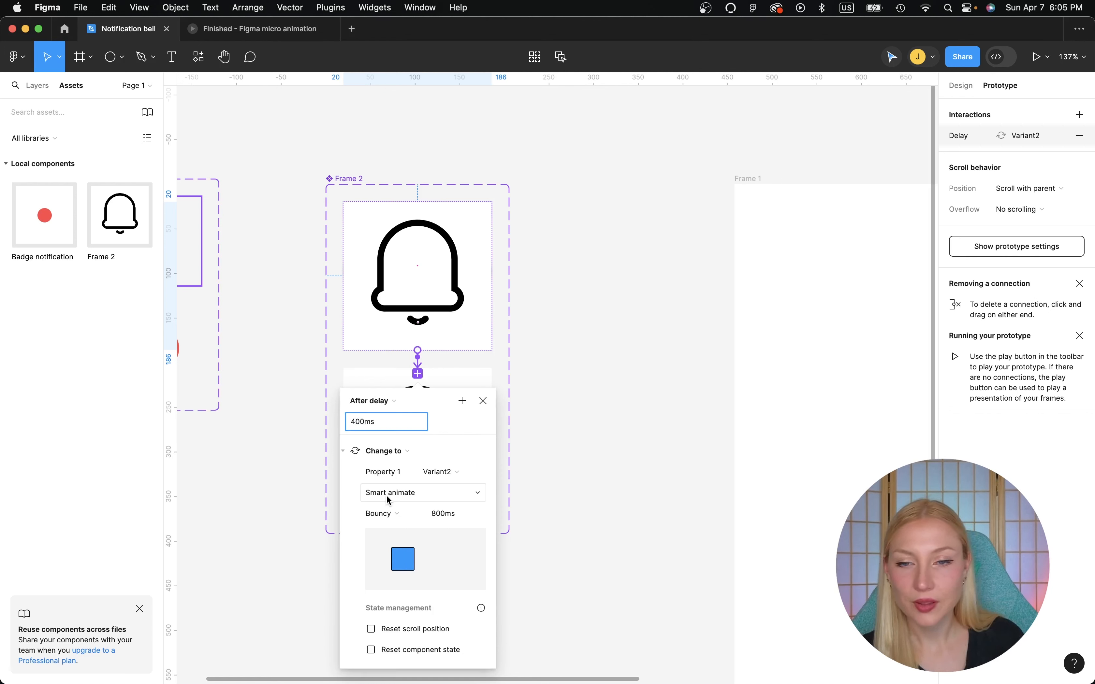
pyautogui.click(400, 515)
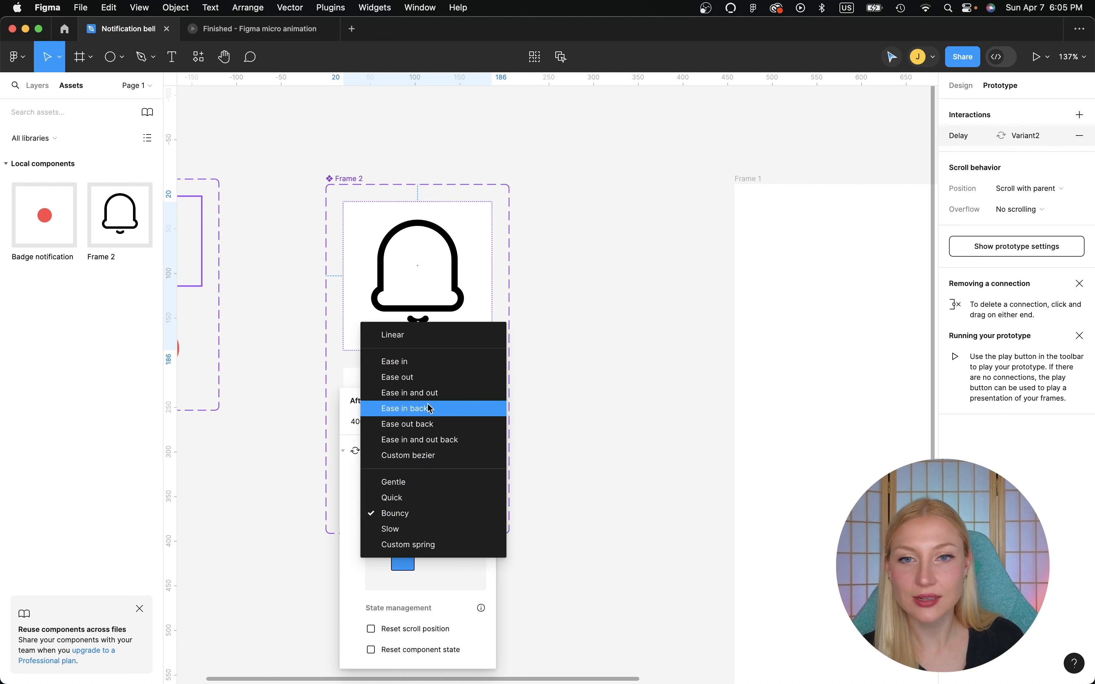
pyautogui.click(423, 362)
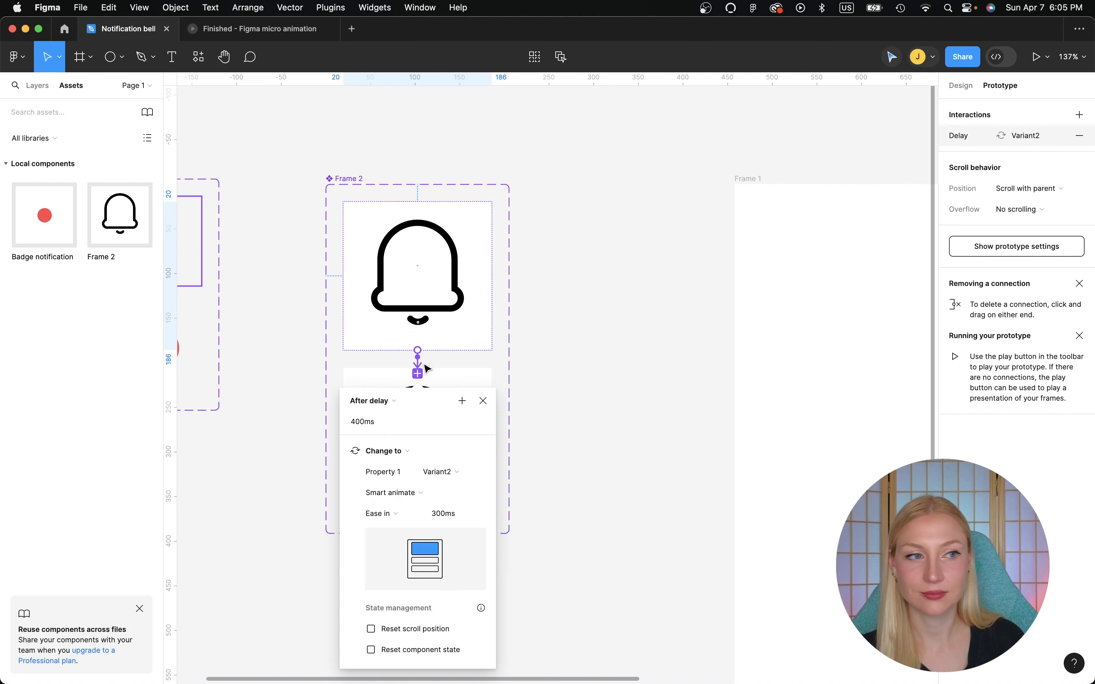
pyautogui.click(483, 400)
pyautogui.click(559, 366)
# Rename the bell component set to Bell notification.
pyautogui.click(343, 179)
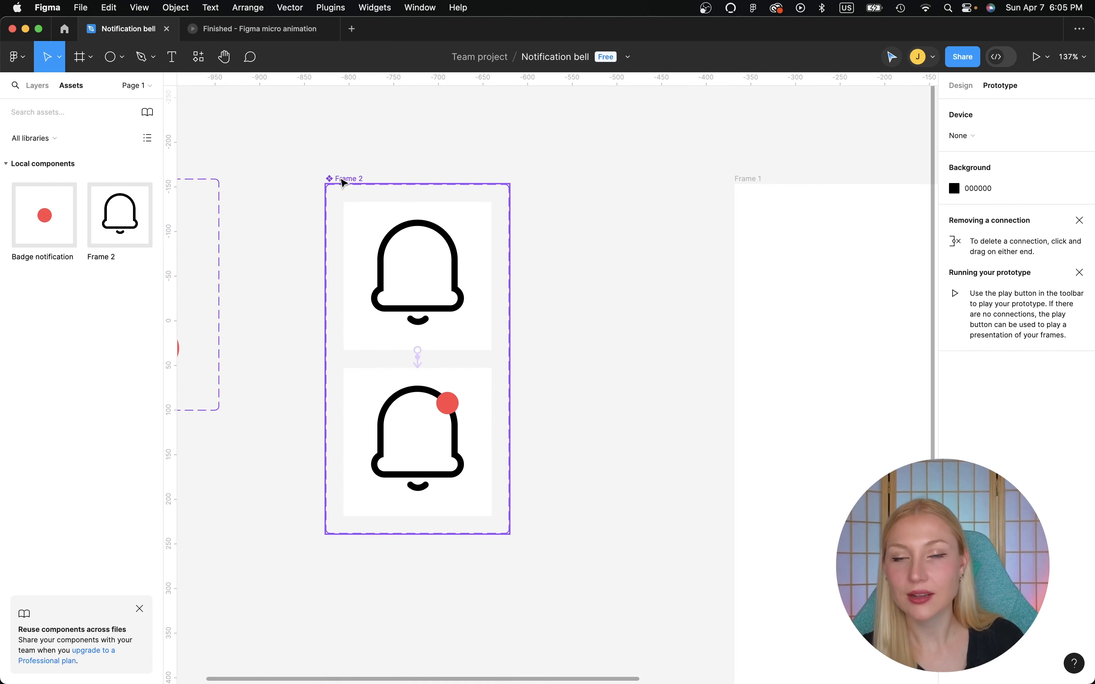
pyautogui.doubleClick(341, 179)
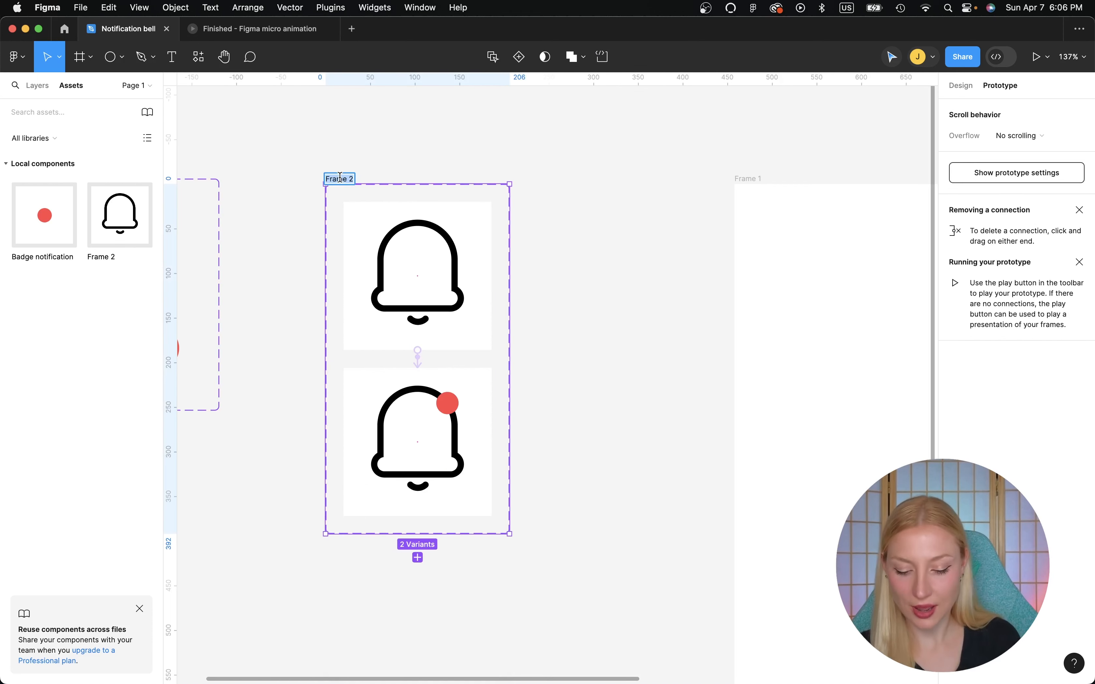
pyautogui.write('Bell not')
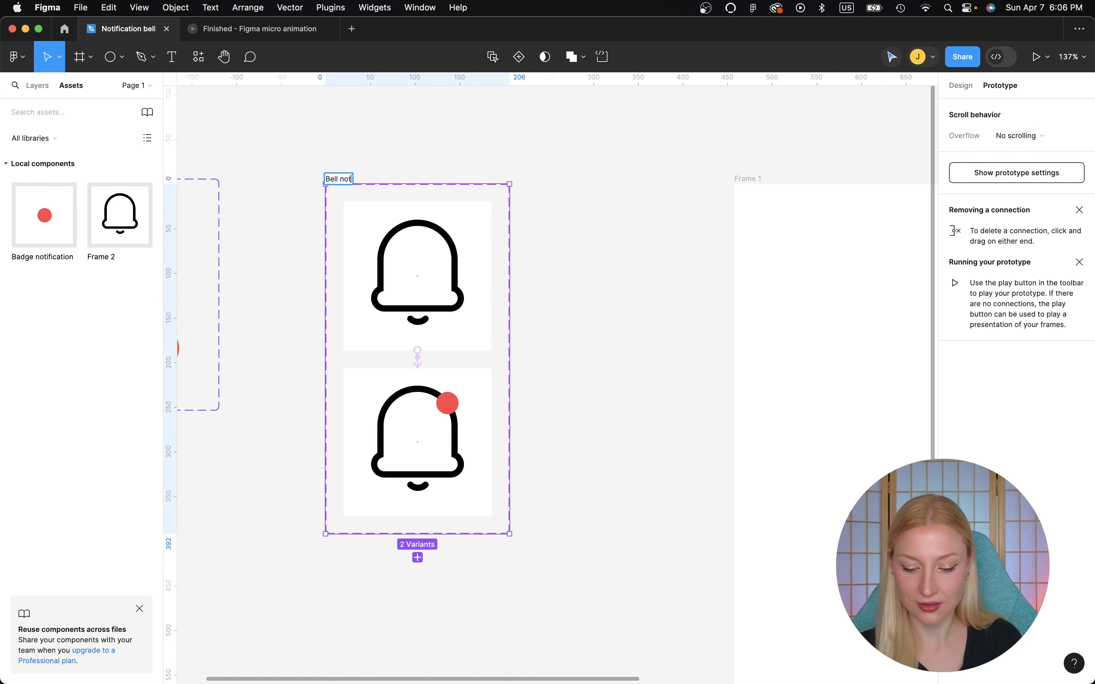
pyautogui.write('ification')
pyautogui.click(503, 164)
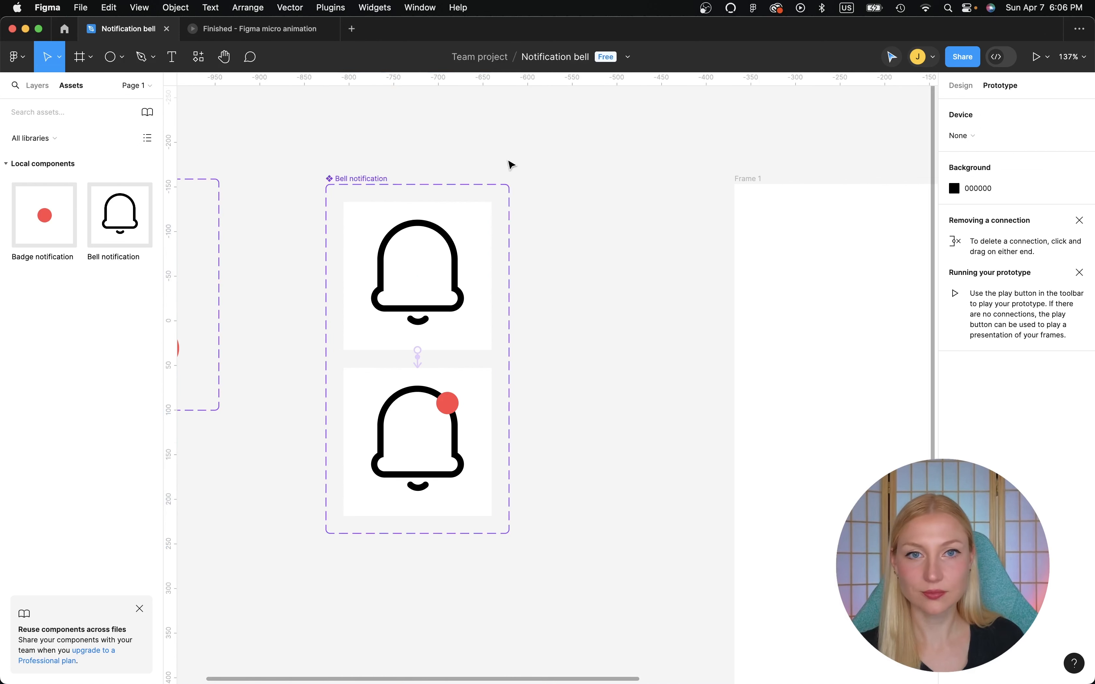
# Move Frame 1 and the Badge notification set closer to the Bell notification set, with their top edges aligned.
pyautogui.scroll(-5, 510, 165)
pyautogui.hscroll(4, 510, 164)
pyautogui.scroll(-3, 510, 165)
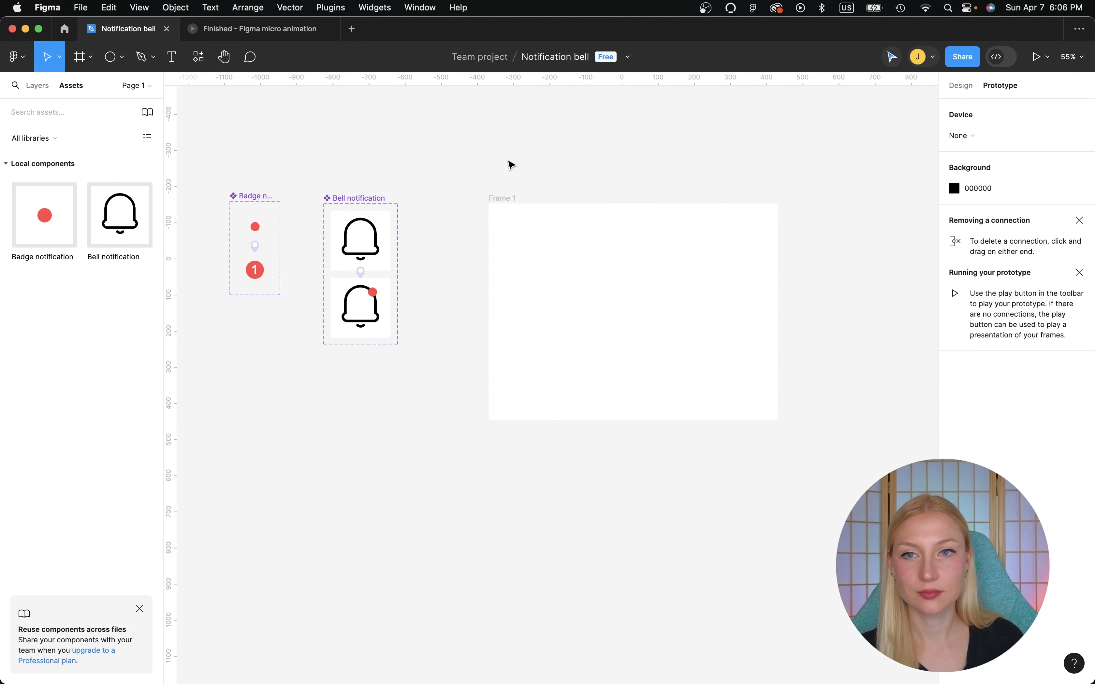
pyautogui.scroll(5, 510, 165)
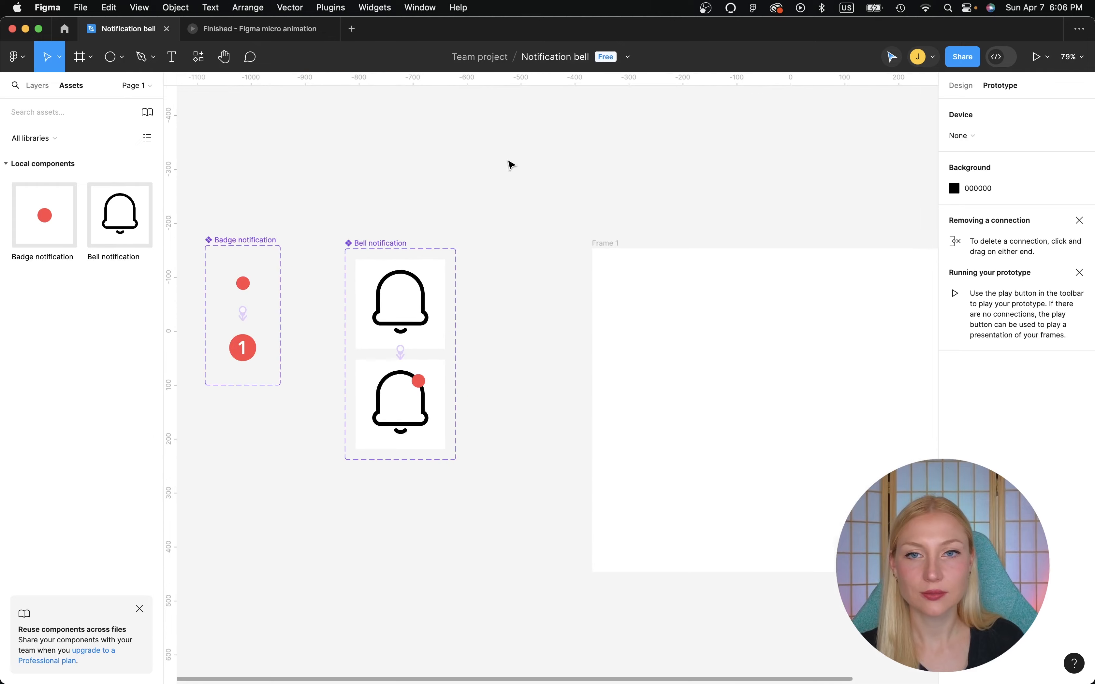
pyautogui.moveTo(582, 250); pyautogui.dragTo(529, 248)
pyautogui.moveTo(244, 249); pyautogui.dragTo(268, 249)
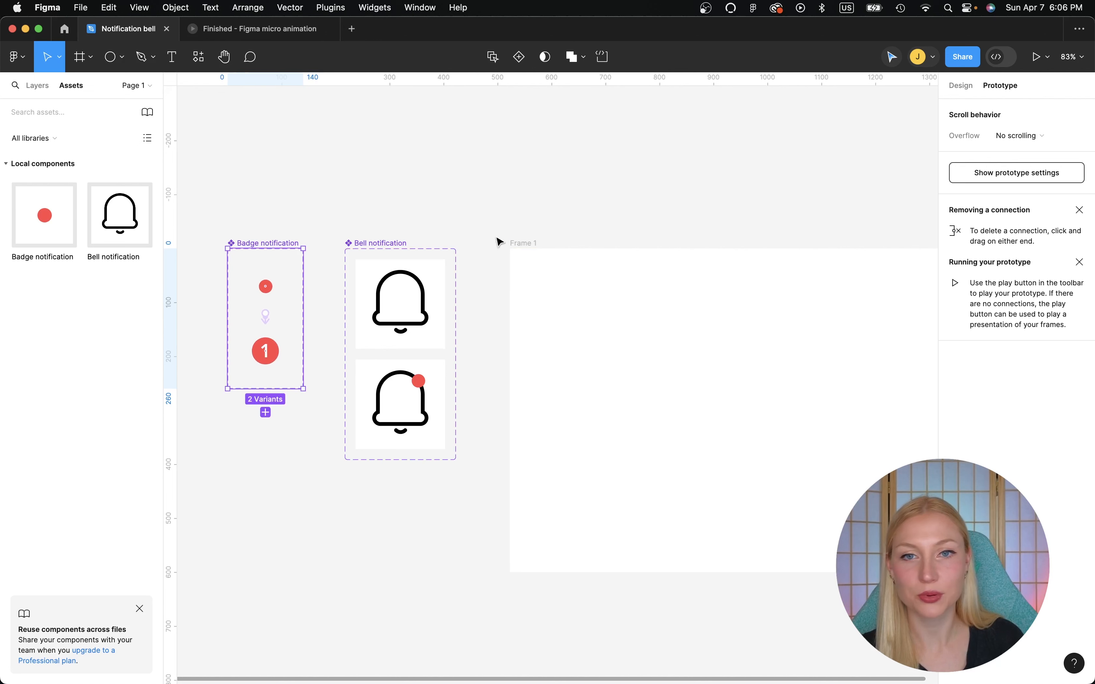
# Place an instance of the Bell notification component near the centre of Frame 1.
pyautogui.scroll(-3, 565, 272)
pyautogui.hscroll(2, 564, 271)
pyautogui.click(564, 274)
pyautogui.moveTo(140, 190); pyautogui.dragTo(706, 343)
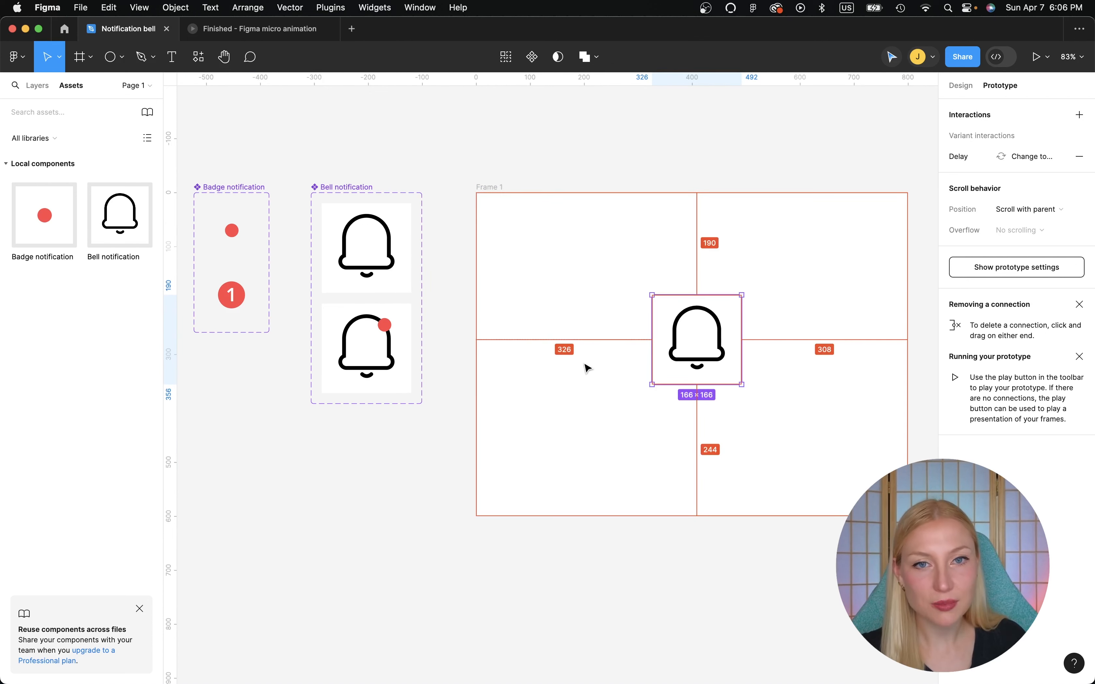
# Centre the bell instance horizontally in Frame 1 at X 317 and lower it to Y 200.
pyautogui.press('Left')
pyautogui.press('Left')
pyautogui.press('Left')
pyautogui.press('Left')
pyautogui.press('Left')
pyautogui.press('Left')
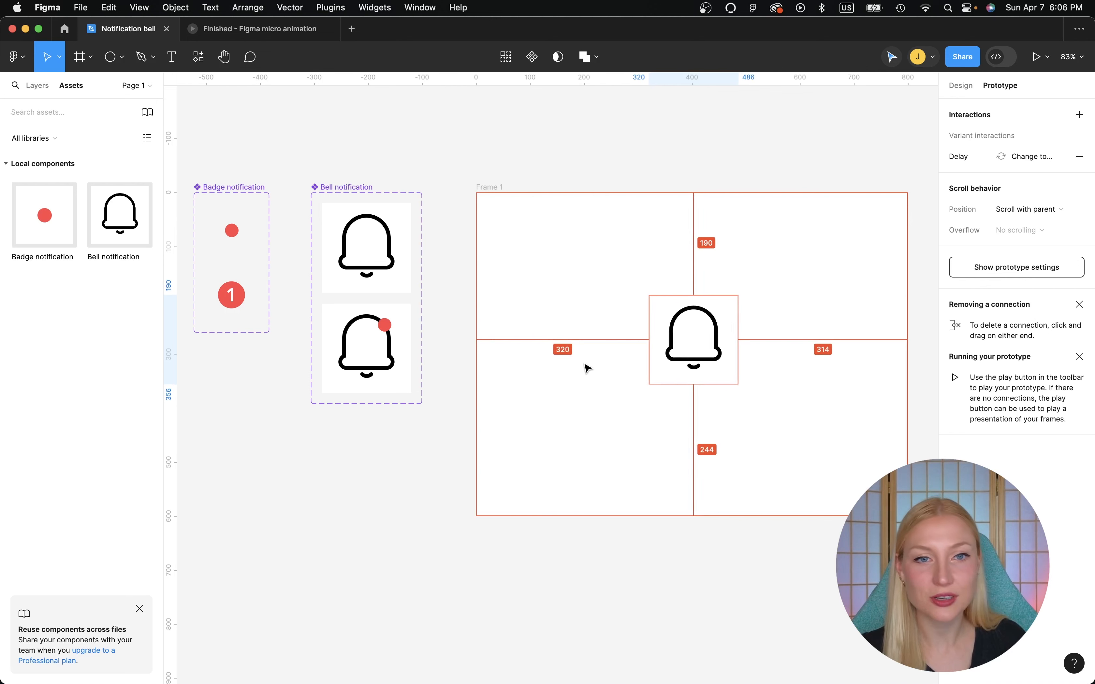
pyautogui.press('Left')
pyautogui.press('Left')
pyautogui.press('Left')
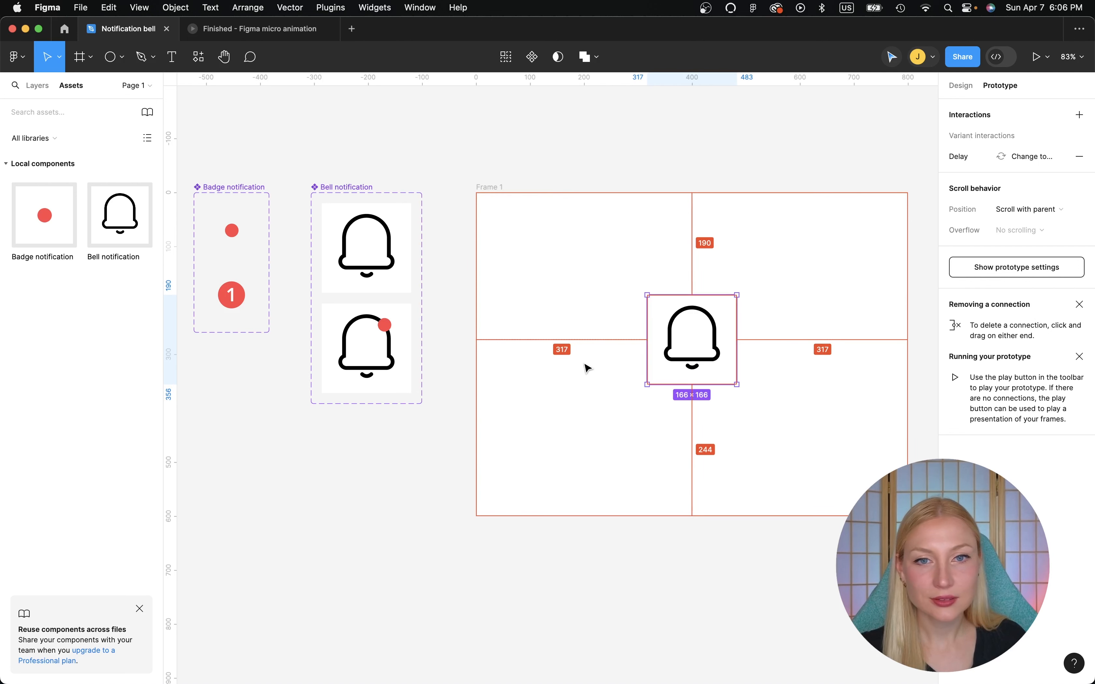
pyautogui.hotkey('shift', 'Down')
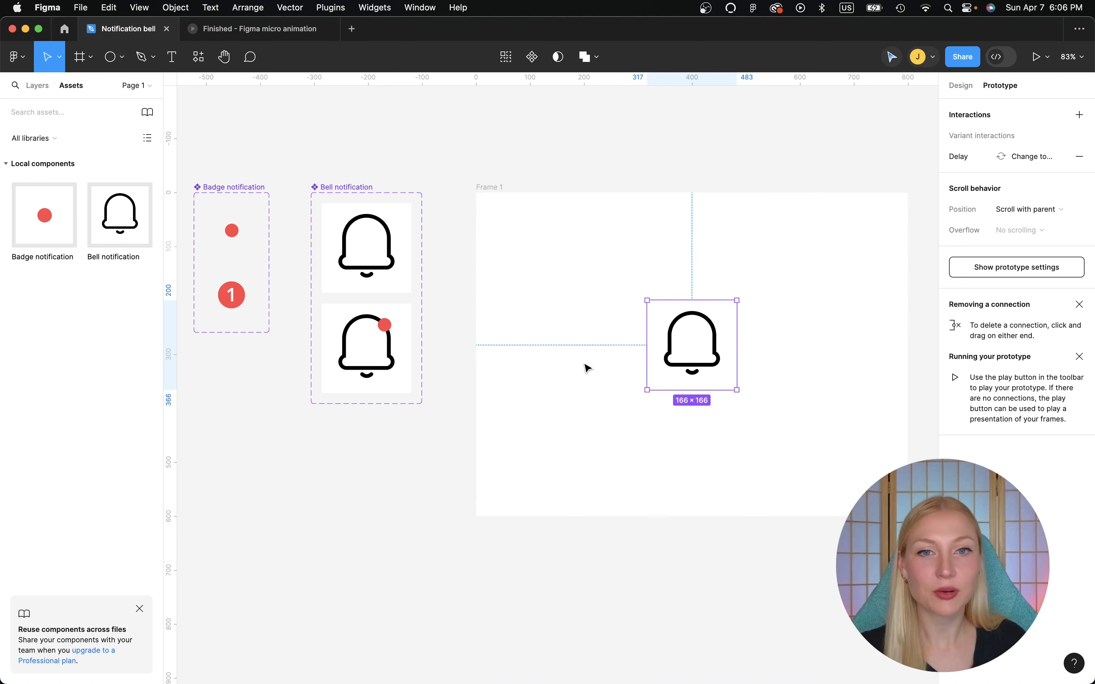
pyautogui.click(608, 294)
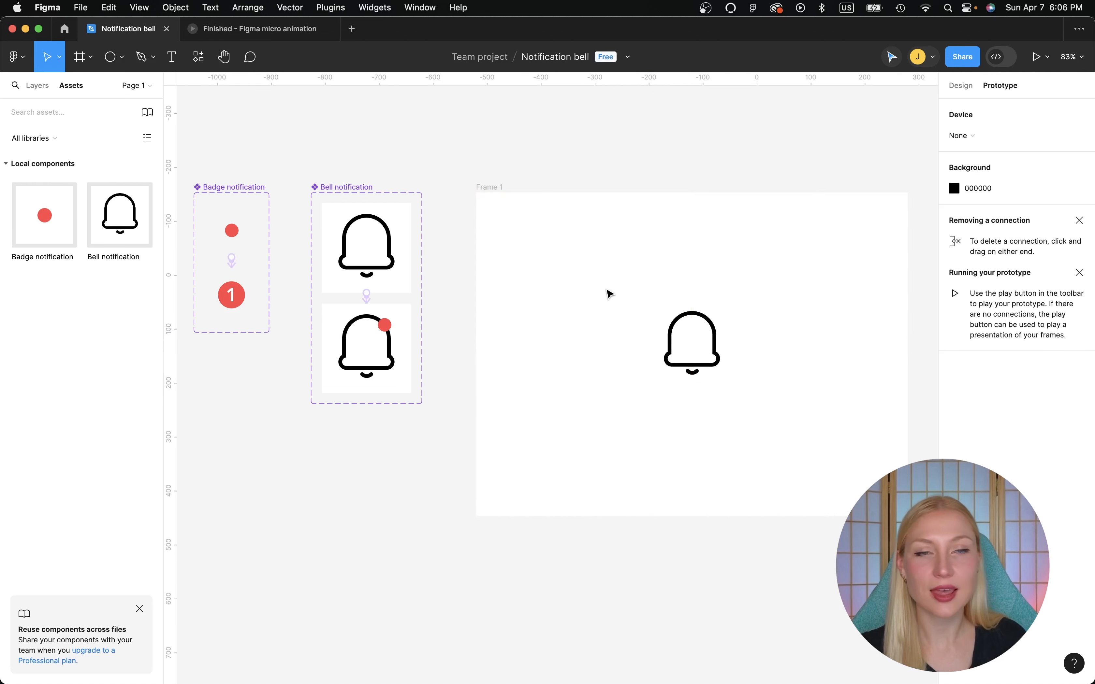
# Add a flow starting point to Frame 1.
pyautogui.click(489, 193)
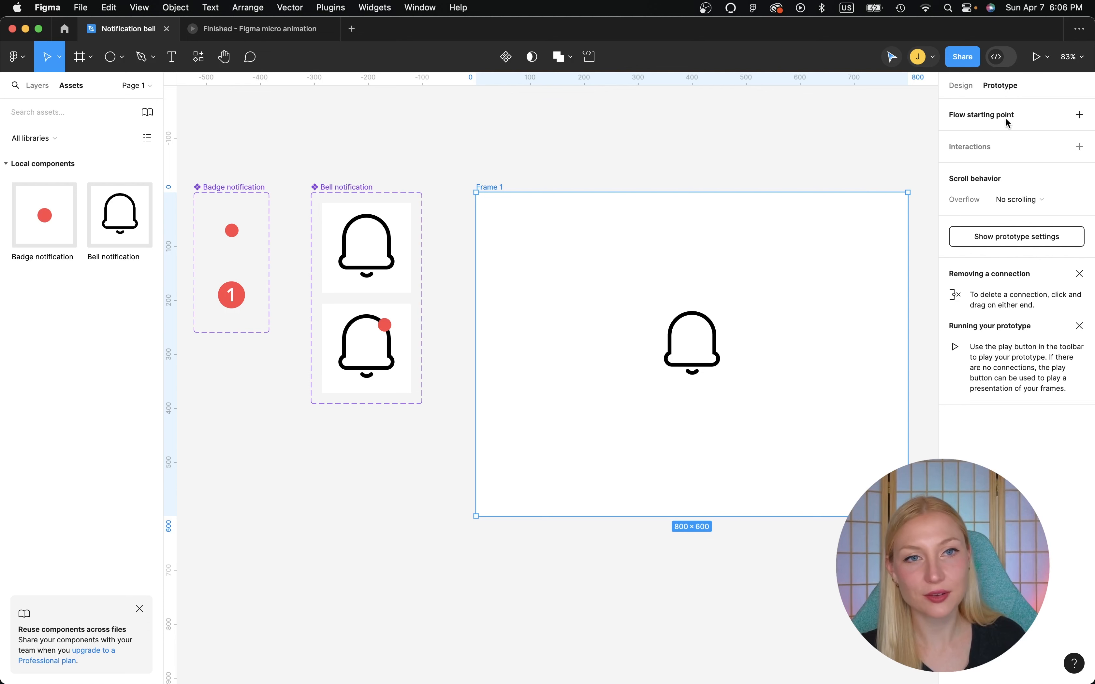
pyautogui.click(1021, 118)
pyautogui.click(569, 182)
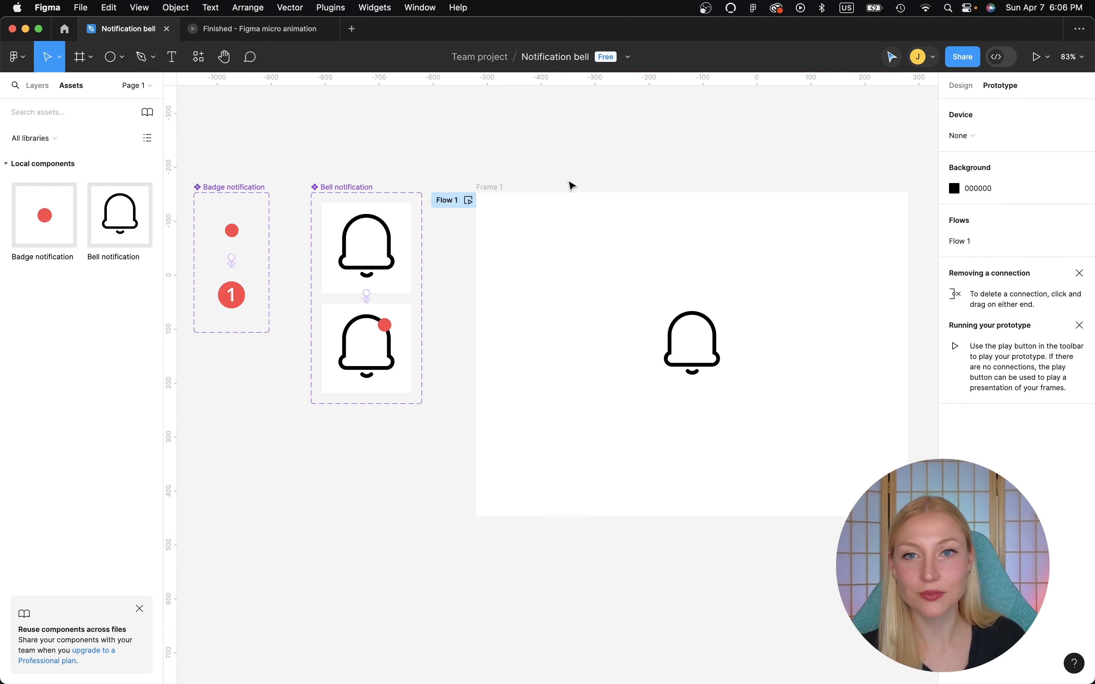
# Preview the Flow 1 prototype, replay the bell animation once and close the preview.
pyautogui.hscroll(-2, 512, 216)
pyautogui.scroll(1, 512, 215)
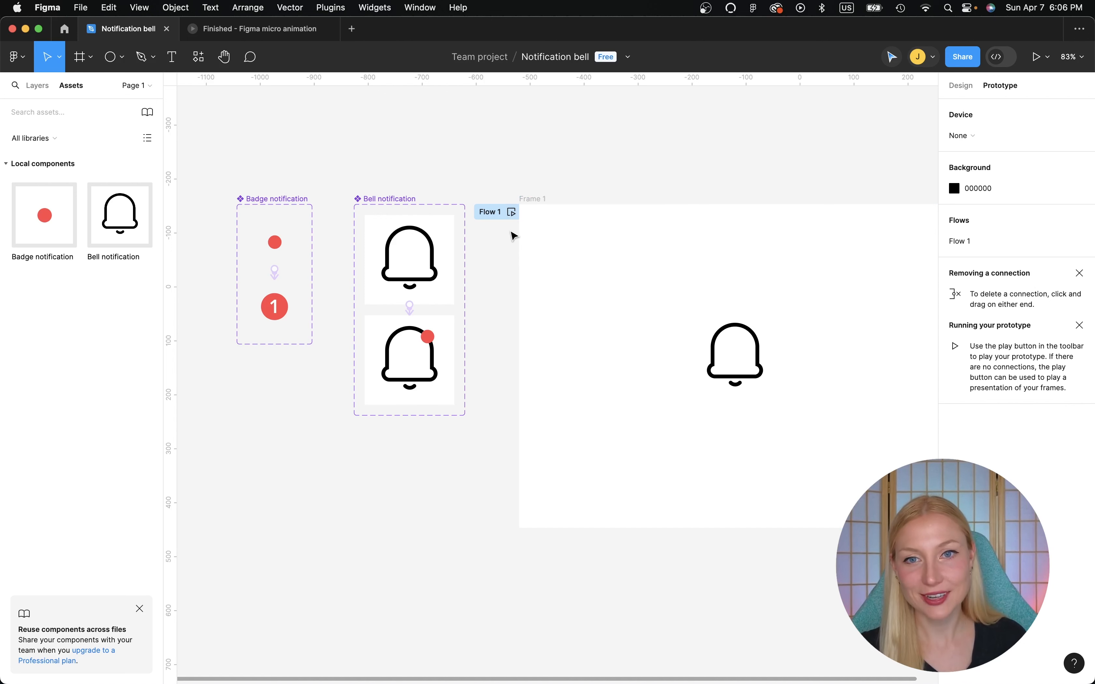
pyautogui.click(511, 212)
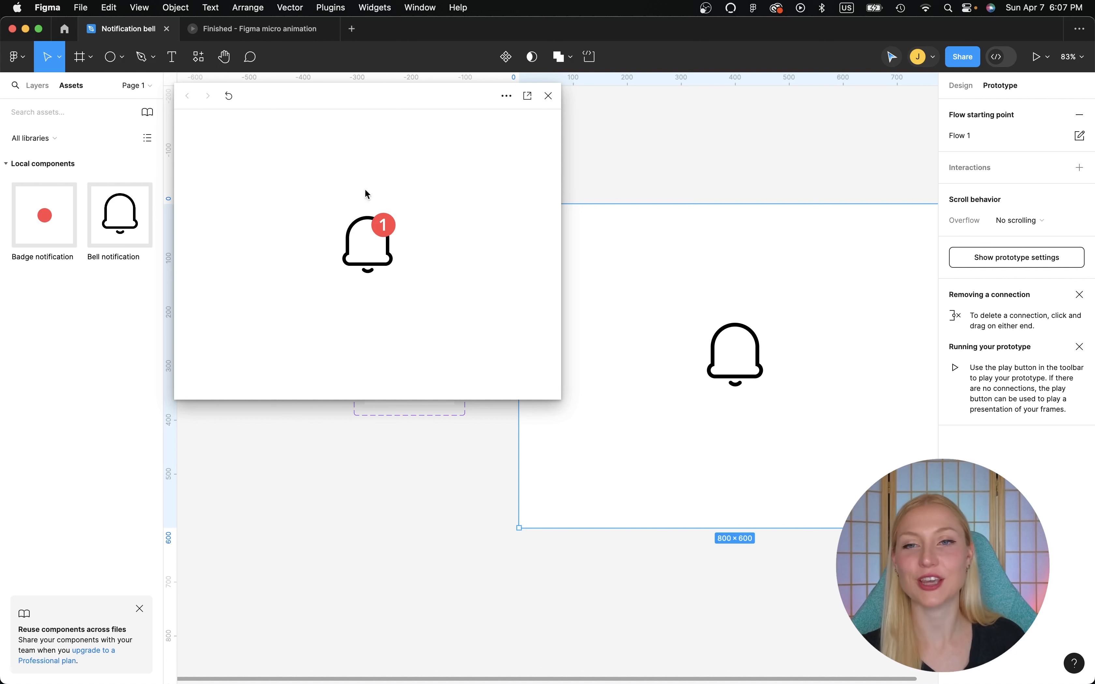
pyautogui.click(229, 96)
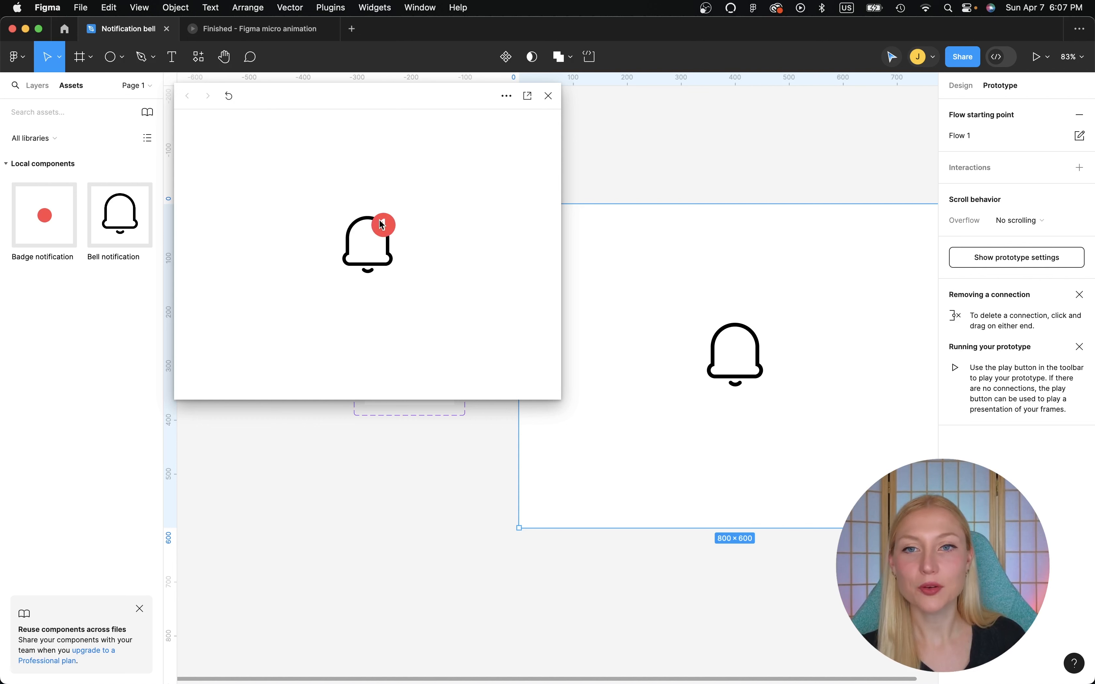
pyautogui.click(549, 96)
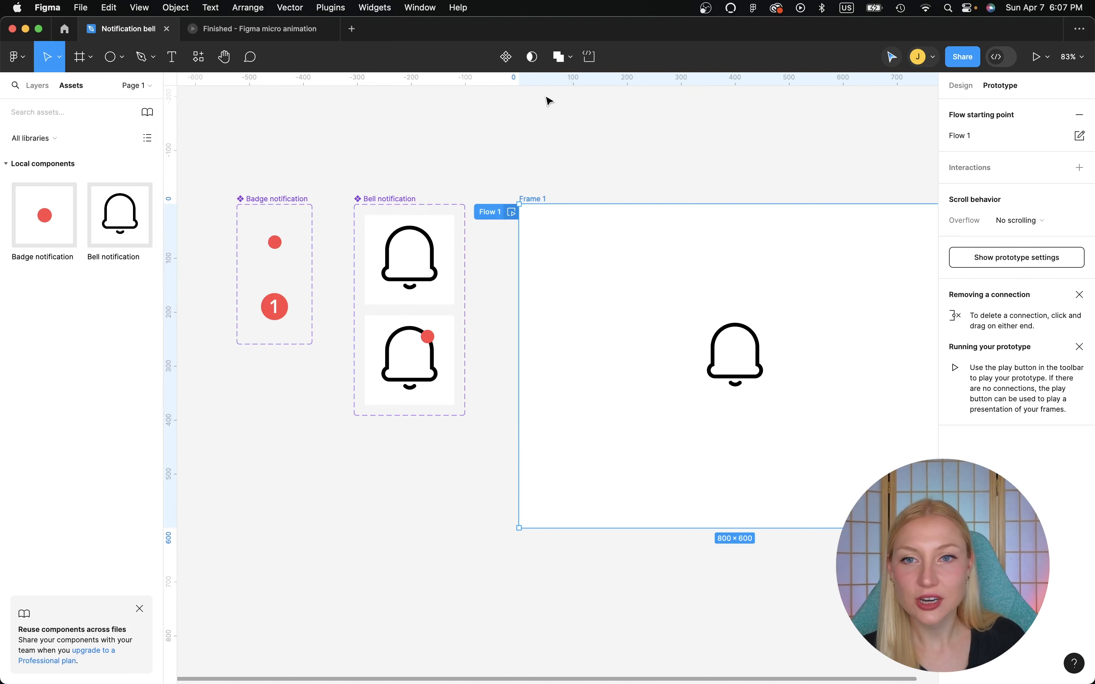
# Move the badge instance in the second bell variant up to Y -16 and check its placement in the Flow 1 preview.
pyautogui.click(435, 340)
pyautogui.click(439, 334)
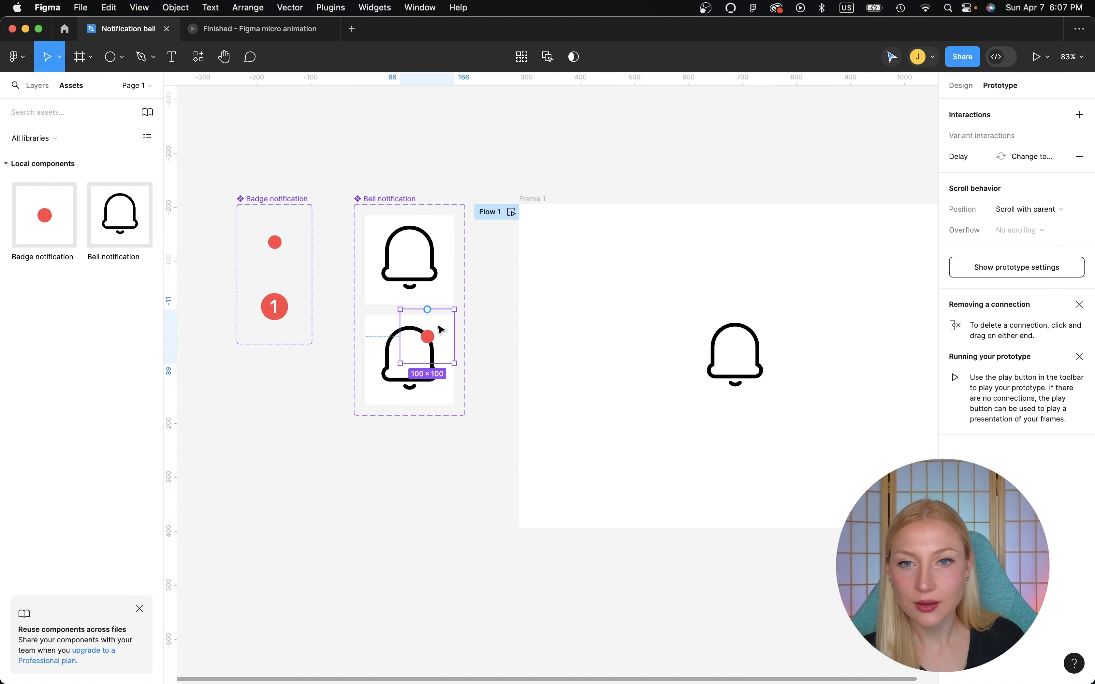
pyautogui.moveTo(442, 328); pyautogui.dragTo(439, 324)
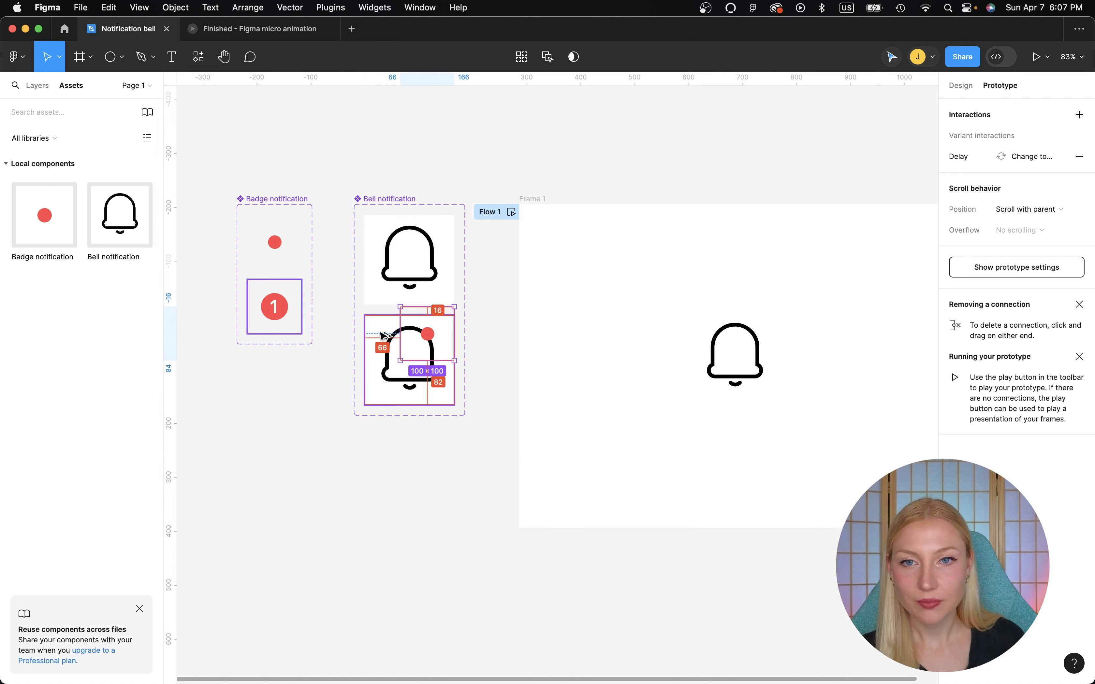
pyautogui.click(511, 213)
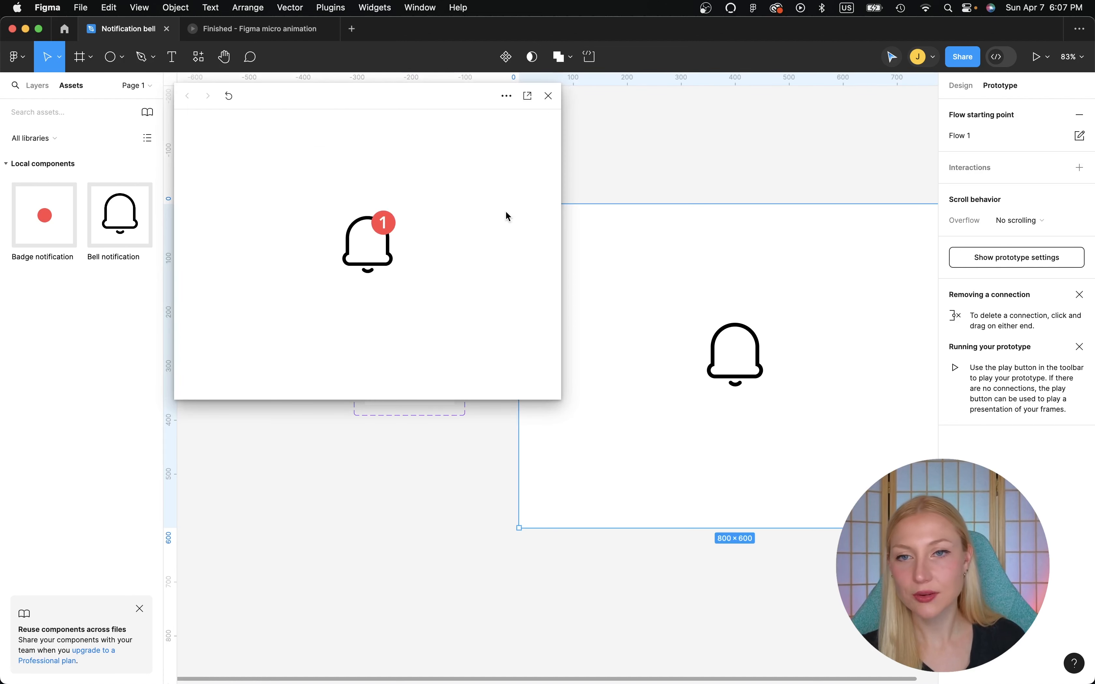
pyautogui.click(548, 95)
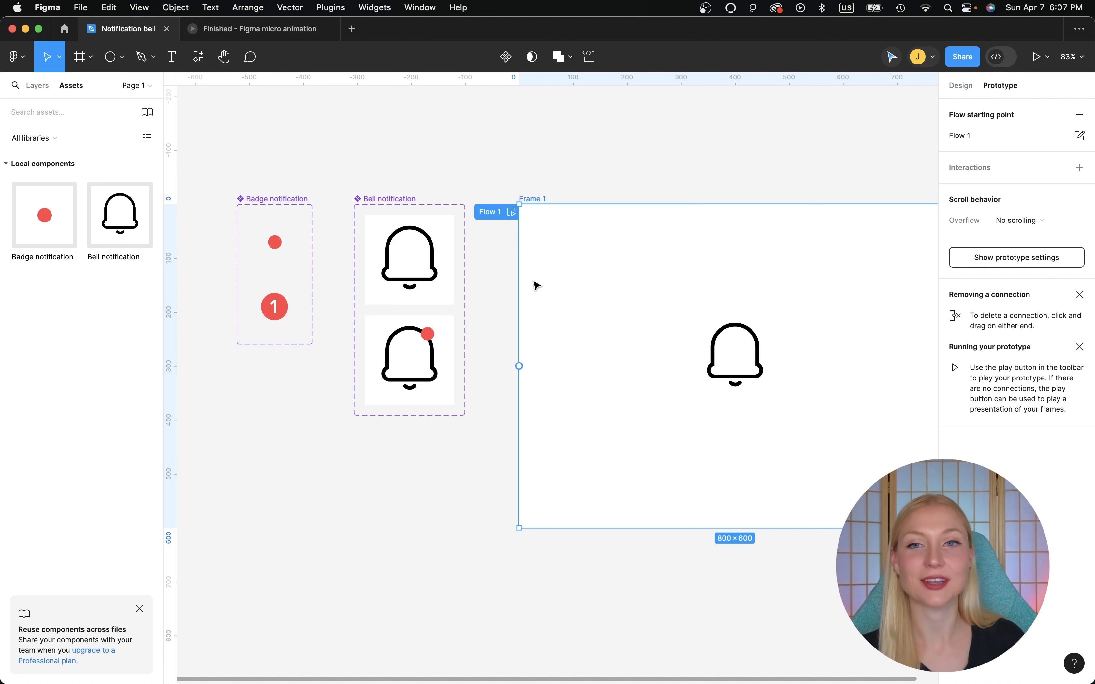
# Add three more variants to the Bell notification component set.
pyautogui.click(396, 205)
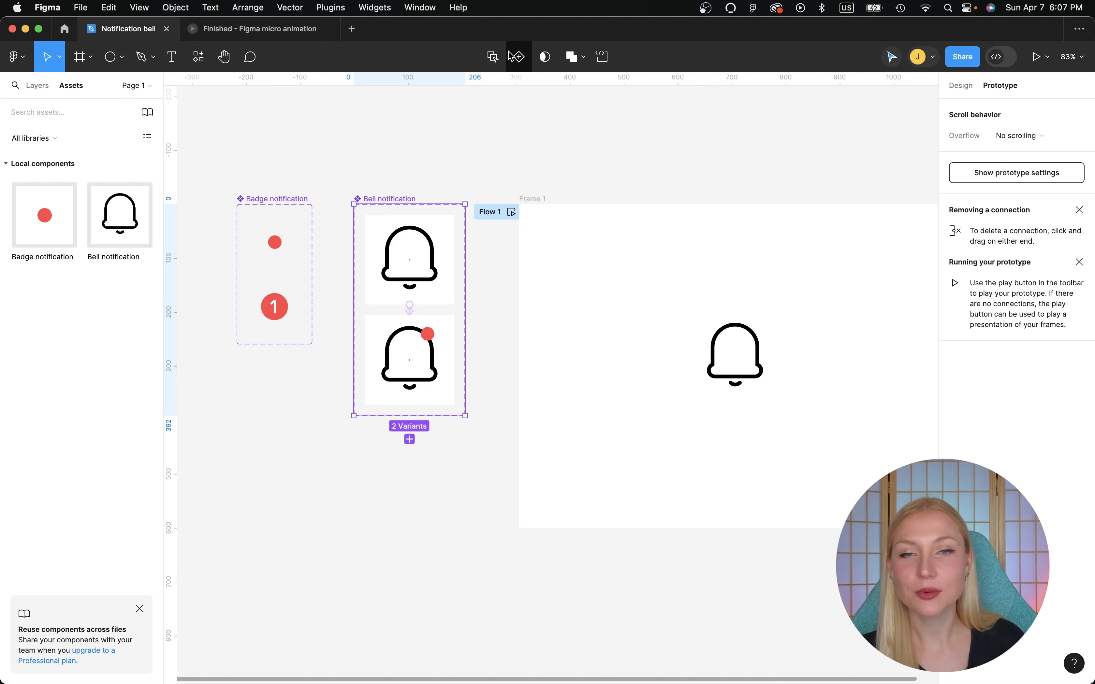
pyautogui.click(519, 57)
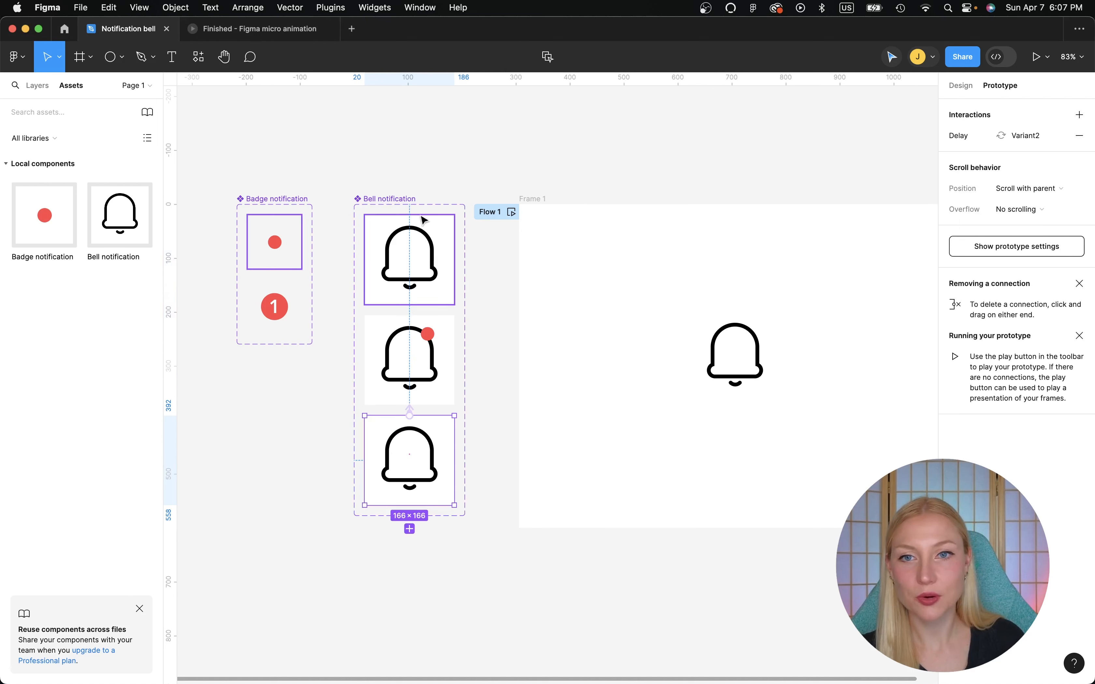
pyautogui.click(409, 529)
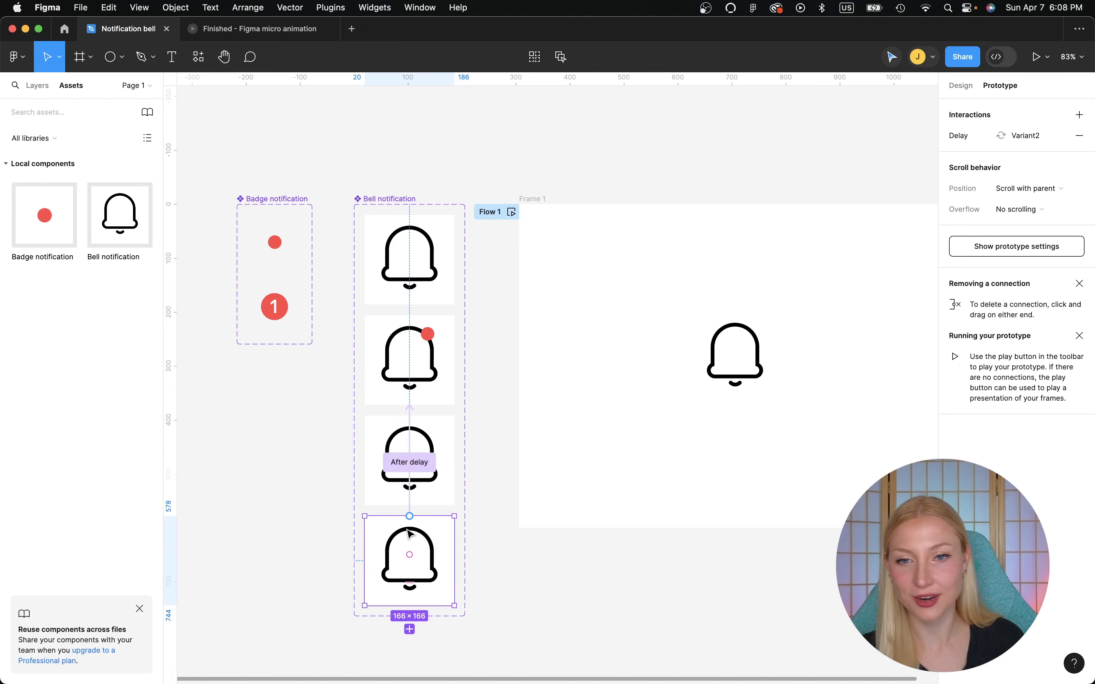
pyautogui.scroll(-5, 398, 525)
pyautogui.click(392, 521)
# Delete the inherited After delay interactions to Variant2 from the three newly added bell variants.
pyautogui.hscroll(-3, 391, 523)
pyautogui.scroll(1, 392, 523)
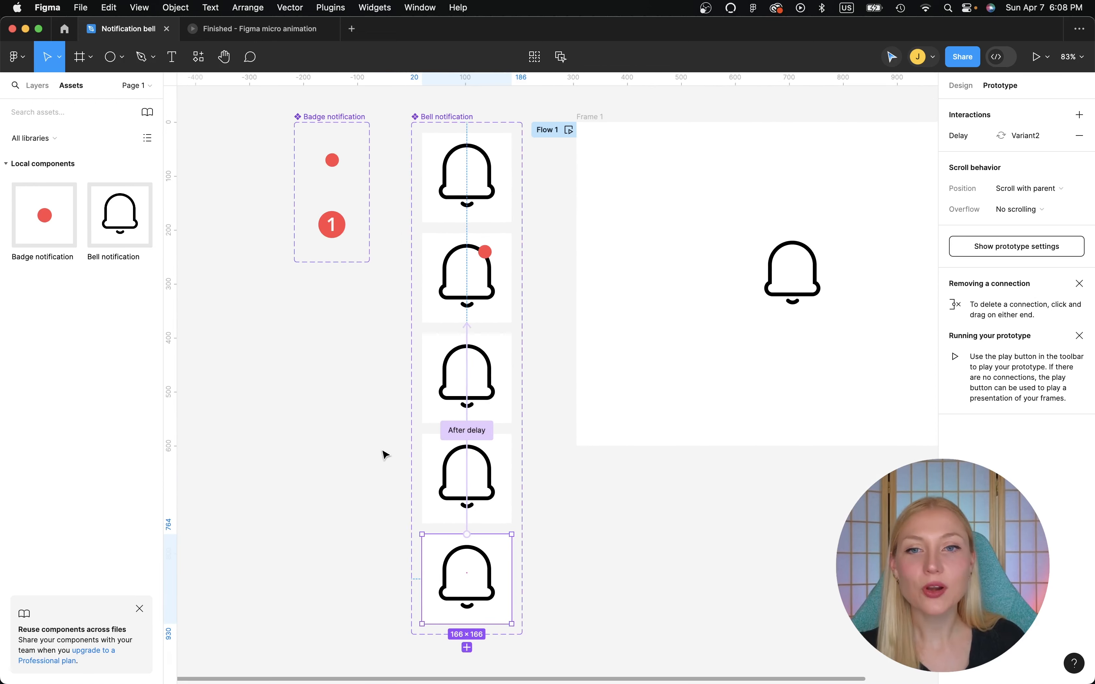
pyautogui.click(463, 435)
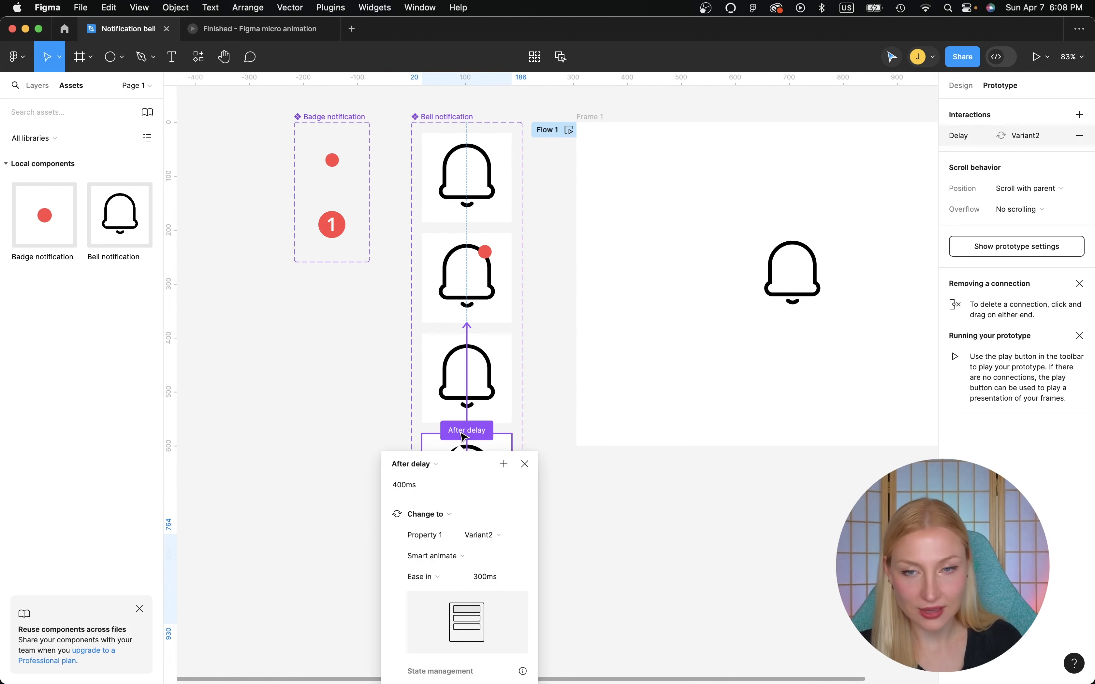
pyautogui.press('Delete')
pyautogui.click(325, 488)
pyautogui.scroll(5, 376, 464)
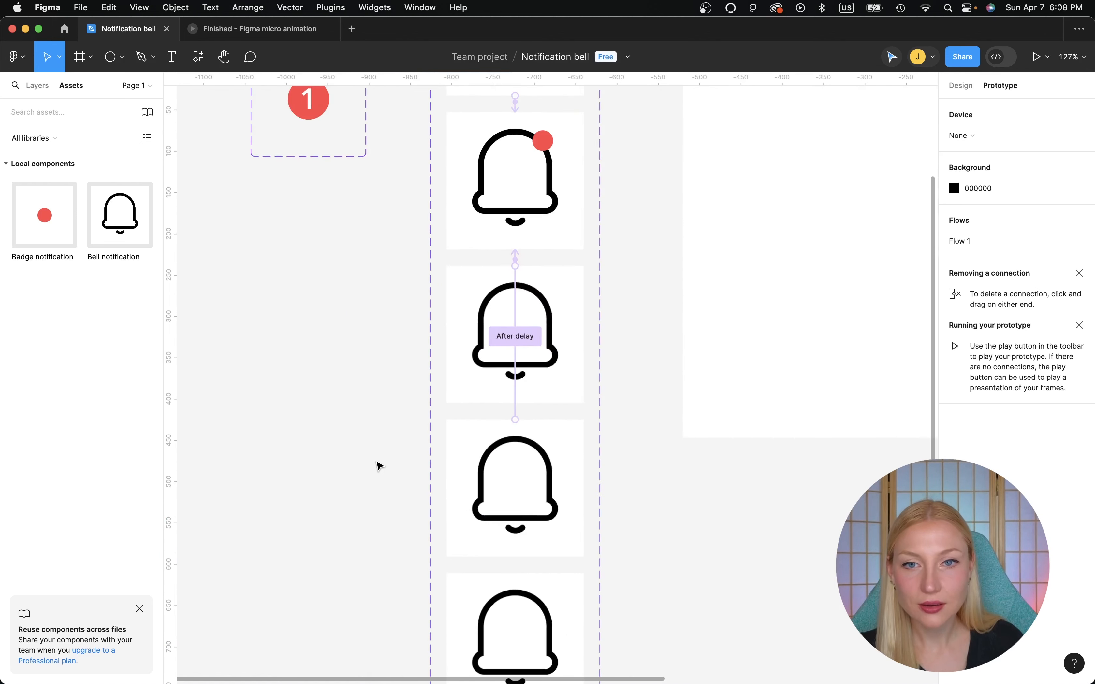
pyautogui.click(518, 335)
pyautogui.press('Escape')
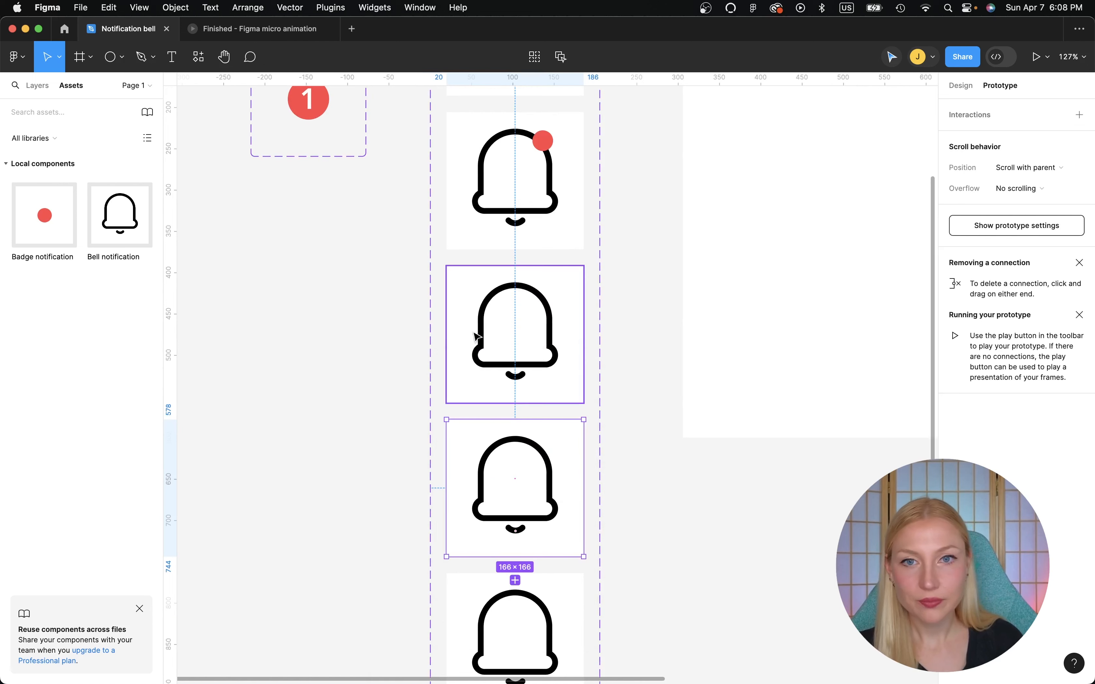
pyautogui.click(394, 354)
pyautogui.scroll(-3, 394, 354)
pyautogui.scroll(7, 475, 265)
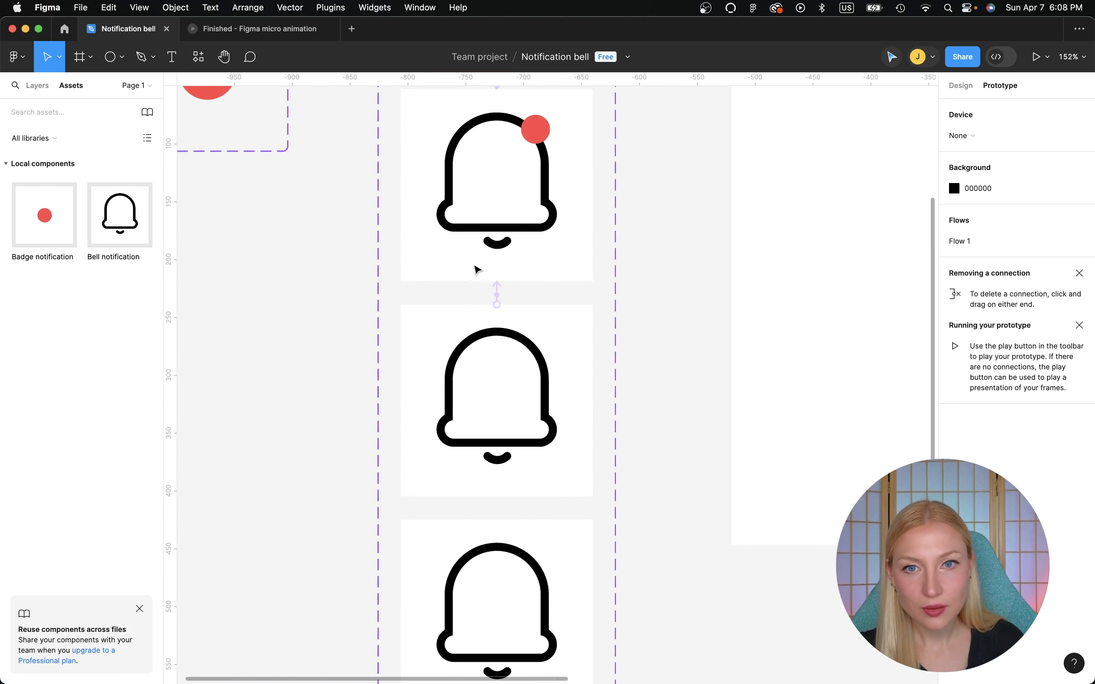
pyautogui.click(500, 296)
pyautogui.press('Escape')
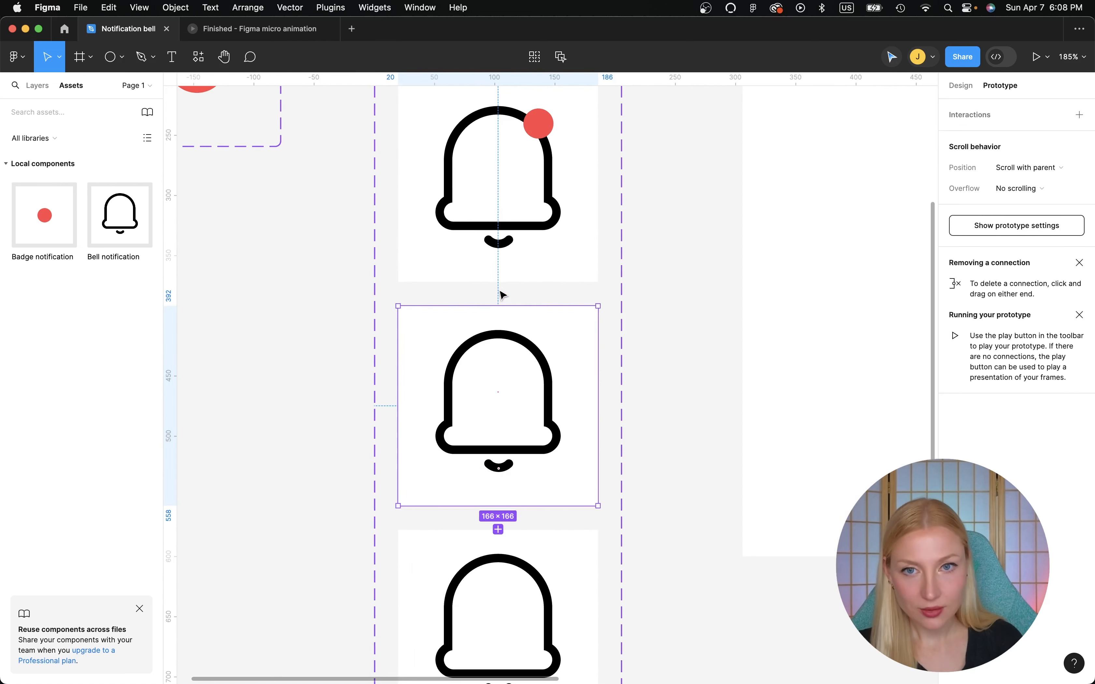
# Rotate the bell and its clapper in the third Bell notification variant clockwise by about 12°.
pyautogui.scroll(-6, 501, 294)
pyautogui.press('Escape')
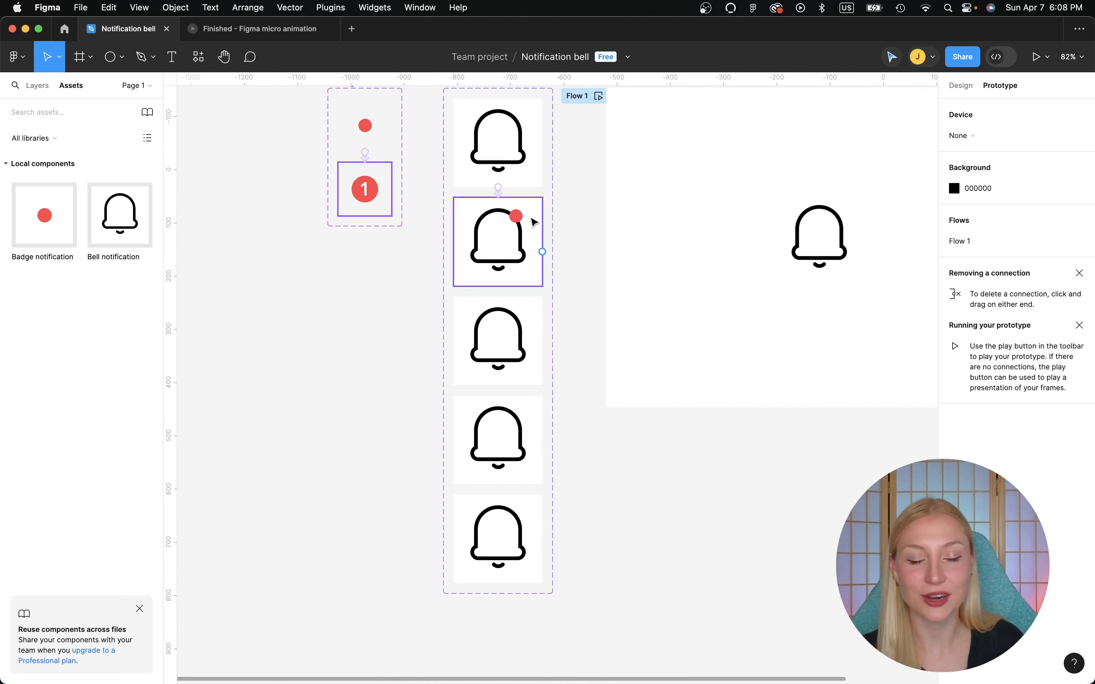
pyautogui.scroll(1, 534, 222)
pyautogui.hscroll(1, 533, 222)
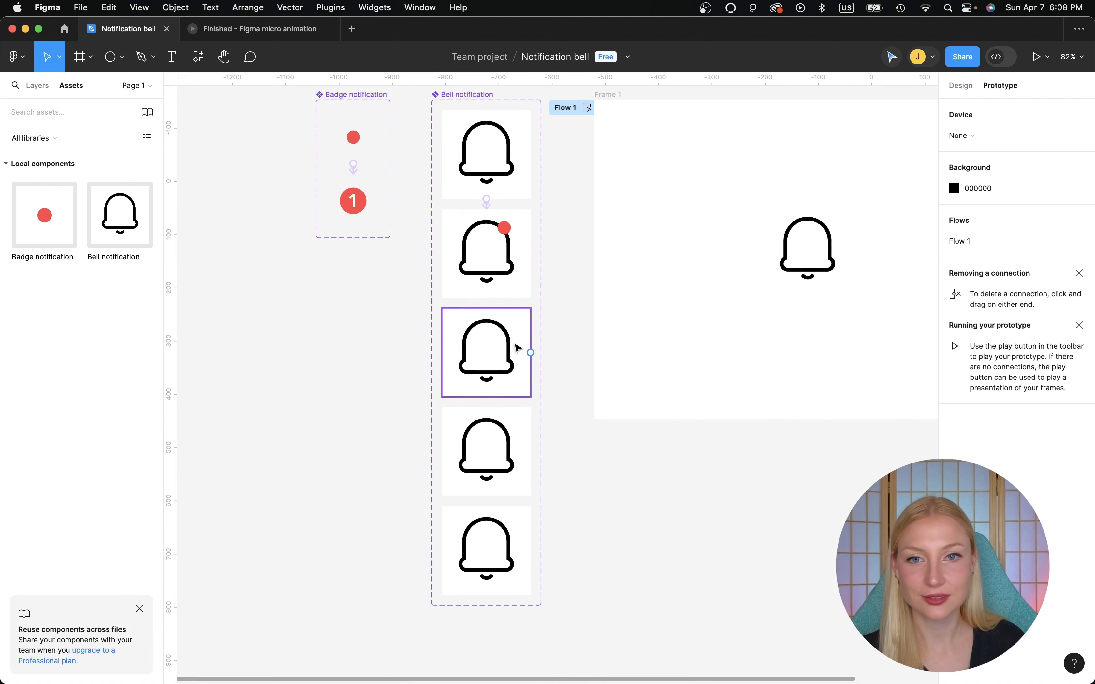
pyautogui.scroll(3, 517, 347)
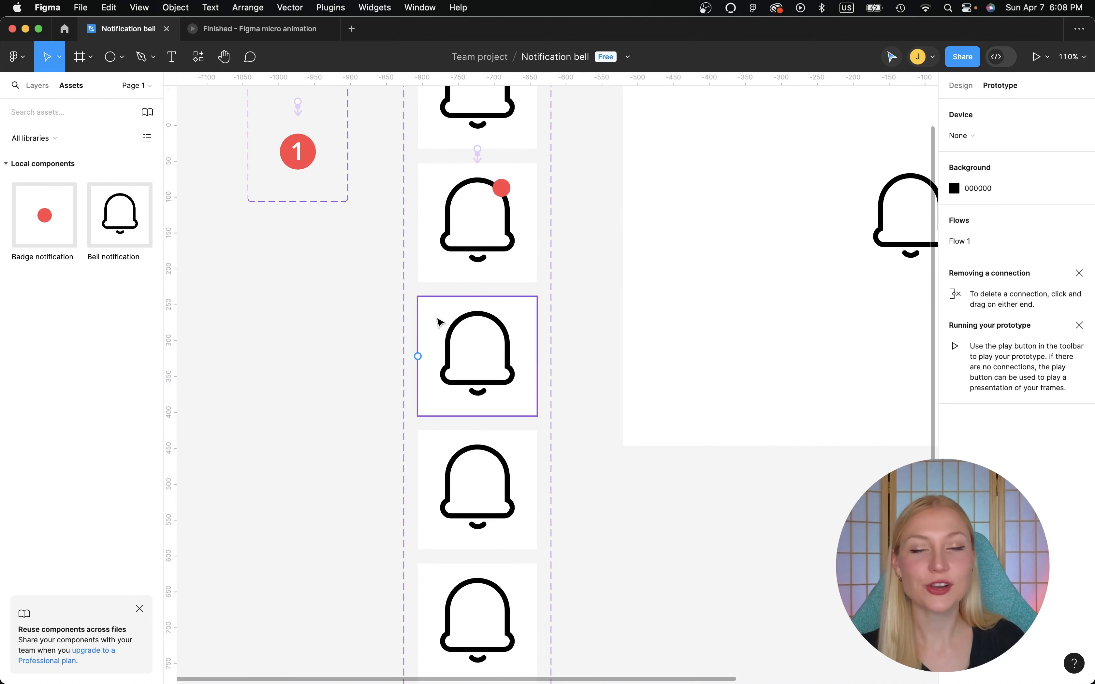
pyautogui.click(959, 86)
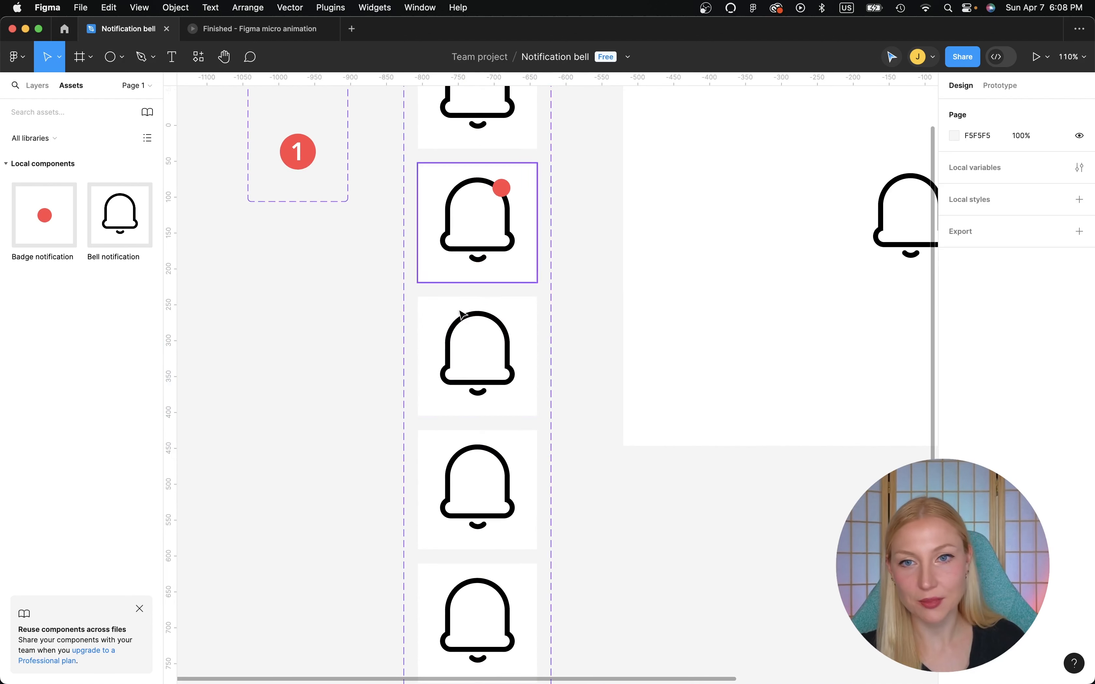
pyautogui.moveTo(430, 312); pyautogui.dragTo(525, 411)
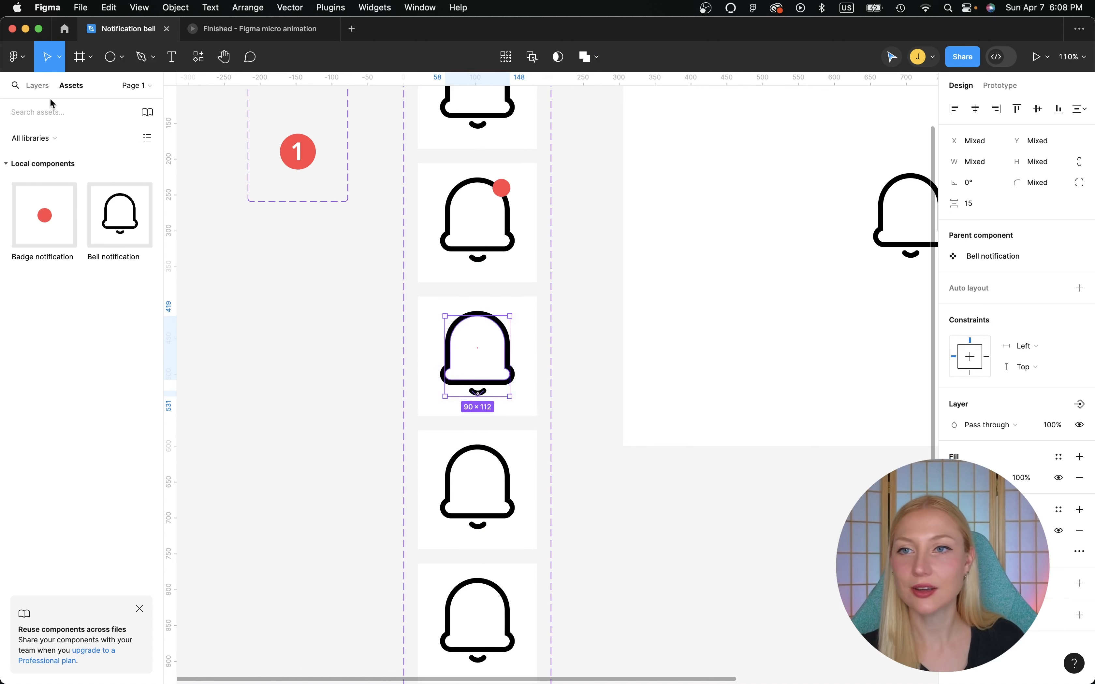
pyautogui.click(37, 86)
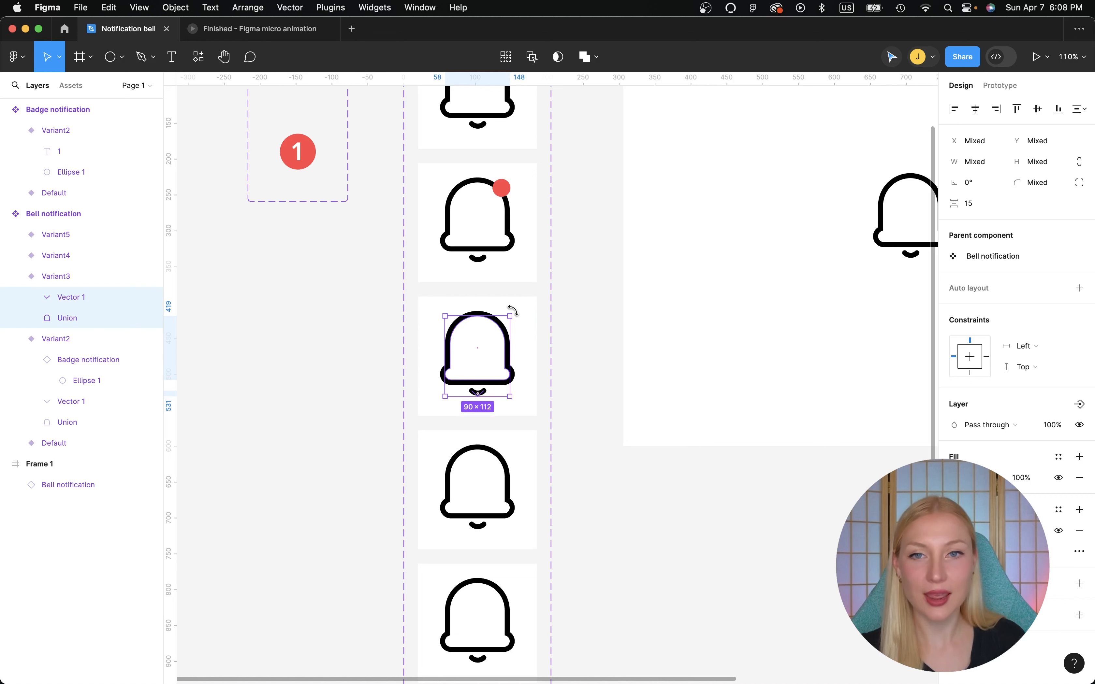
pyautogui.moveTo(516, 312); pyautogui.dragTo(524, 319)
pyautogui.click(533, 344)
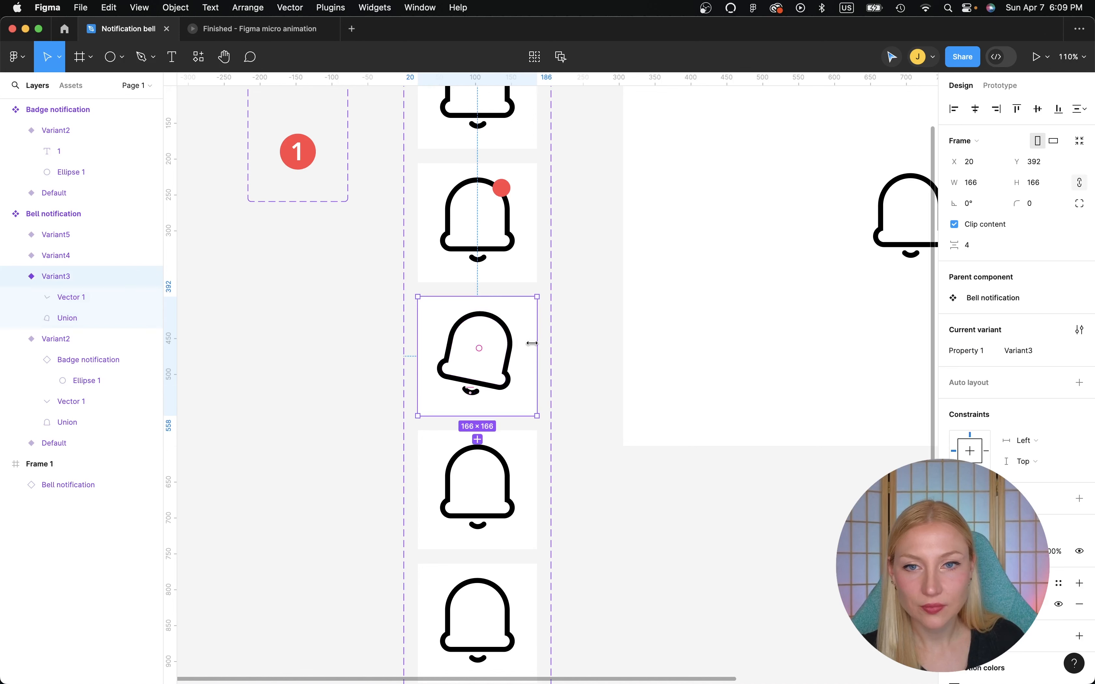
# Shift the clapper of the third bell variant right and slightly down to X 81.46, Y 131.39, so it looks swung.
pyautogui.click(474, 397)
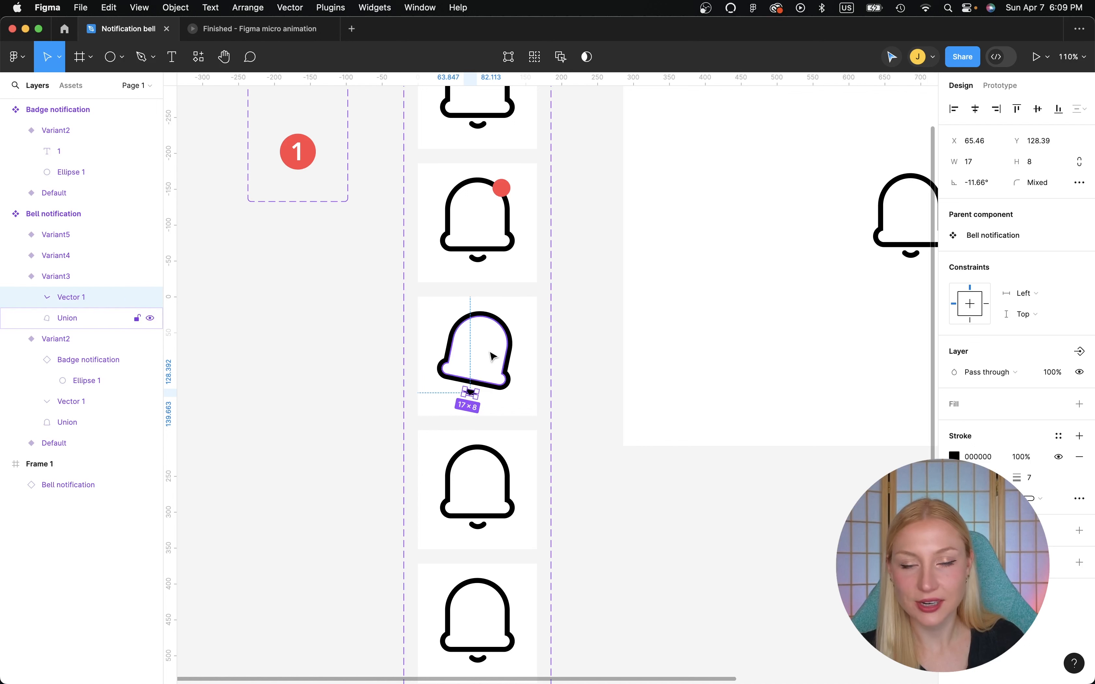
pyautogui.press('Right')
pyautogui.press('Right')
pyautogui.press('Right')
pyautogui.press('Right')
pyautogui.press('Right')
pyautogui.press('Right')
pyautogui.press('Right')
pyautogui.press('Right')
pyautogui.press('Right')
pyautogui.press('Right')
pyautogui.press('Right')
pyautogui.press('Right')
pyautogui.press('Down')
pyautogui.press('Down')
pyautogui.press('Down')
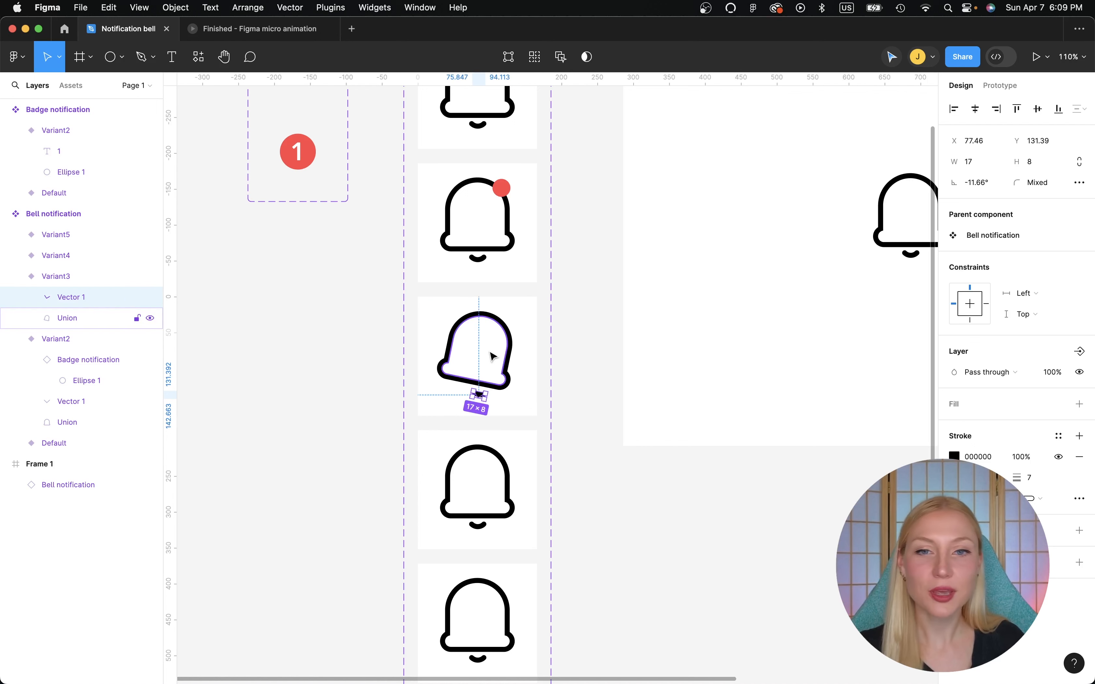
pyautogui.press('Up')
pyautogui.press('Down')
pyautogui.press('Right')
pyautogui.press('Right')
pyautogui.press('Right')
pyautogui.press('Right')
pyautogui.press('Right')
pyautogui.press('Right')
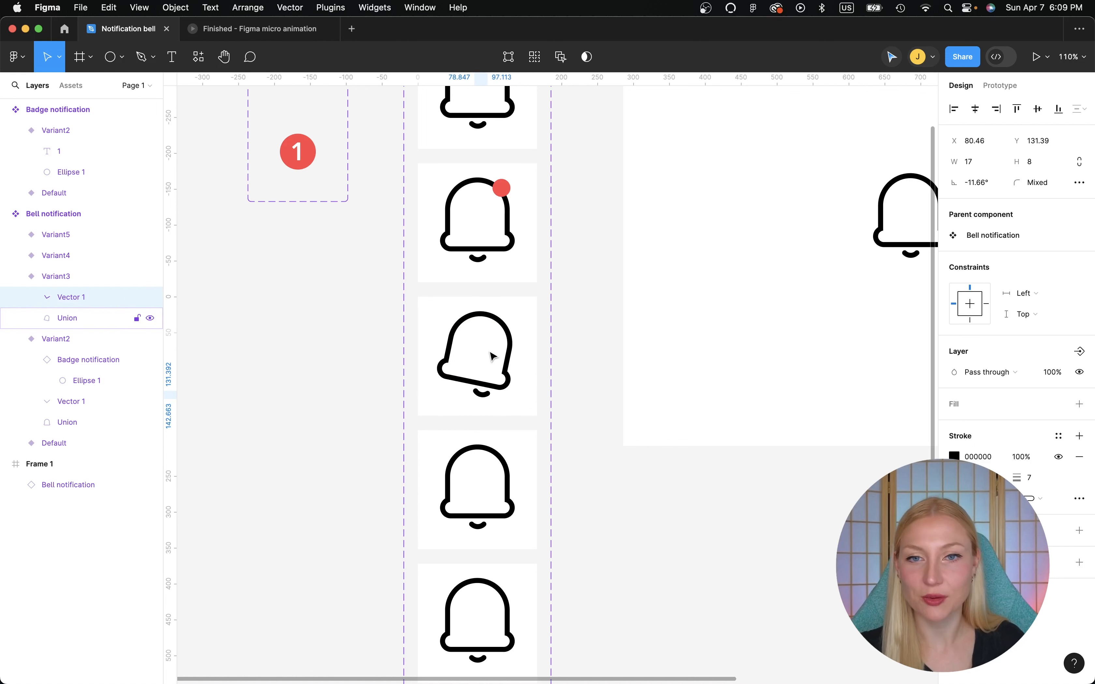
pyautogui.press('Down')
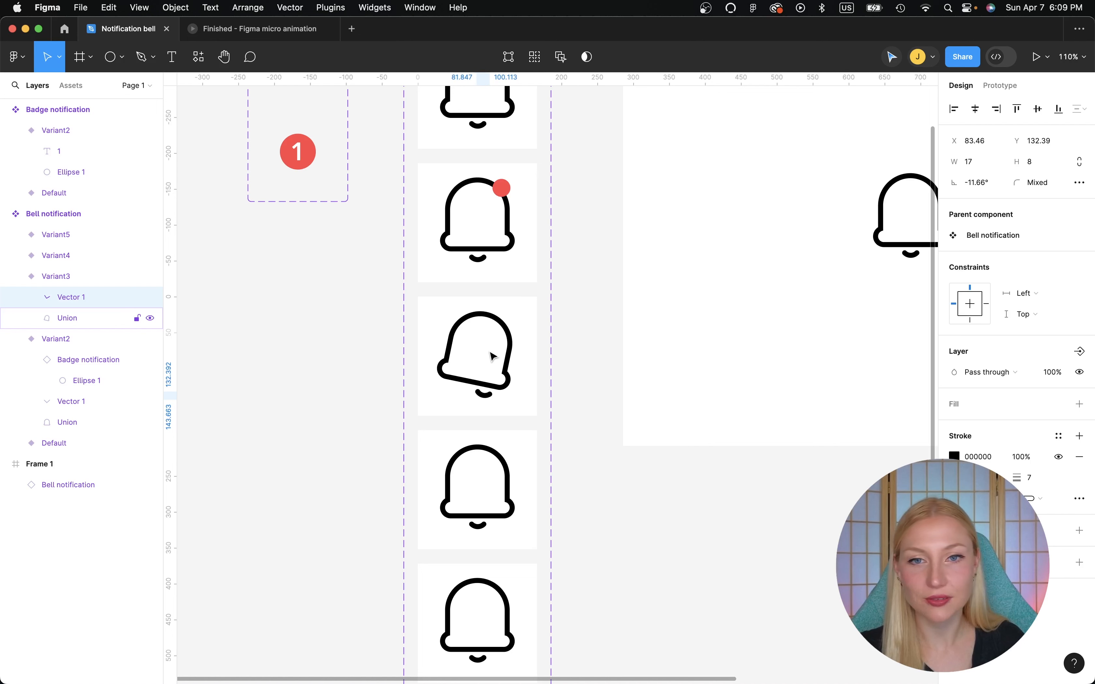
pyautogui.press('Up')
pyautogui.press('Left')
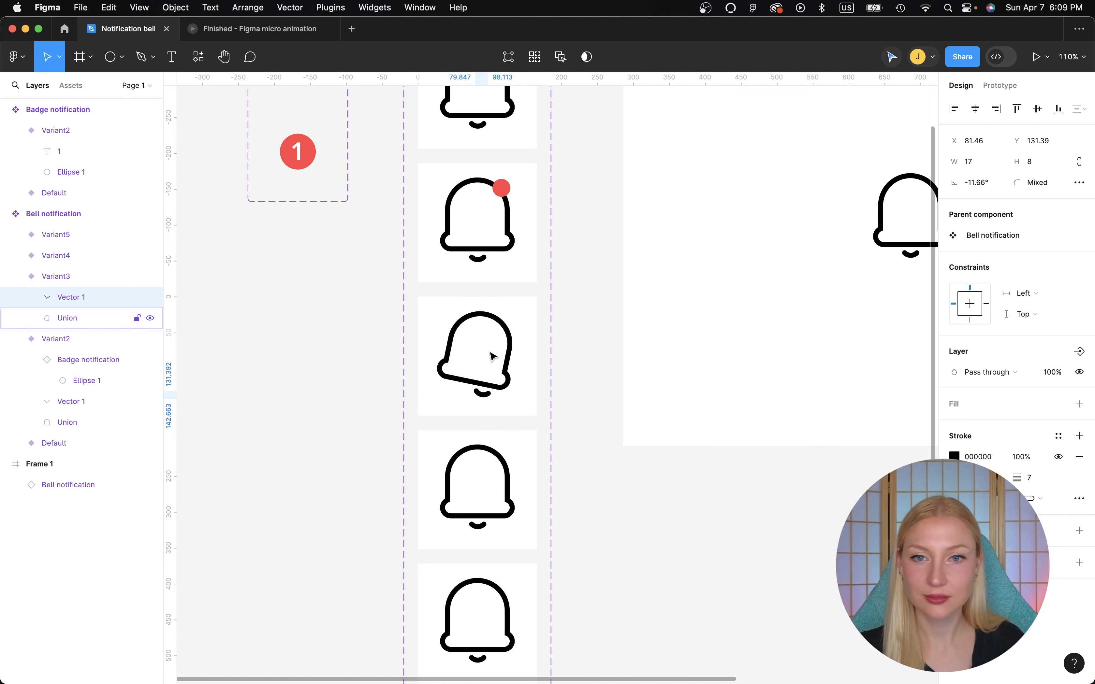
# Rotate the bell and its clapper in the fourth bell variant counterclockwise by about 15.5°.
pyautogui.click(457, 477)
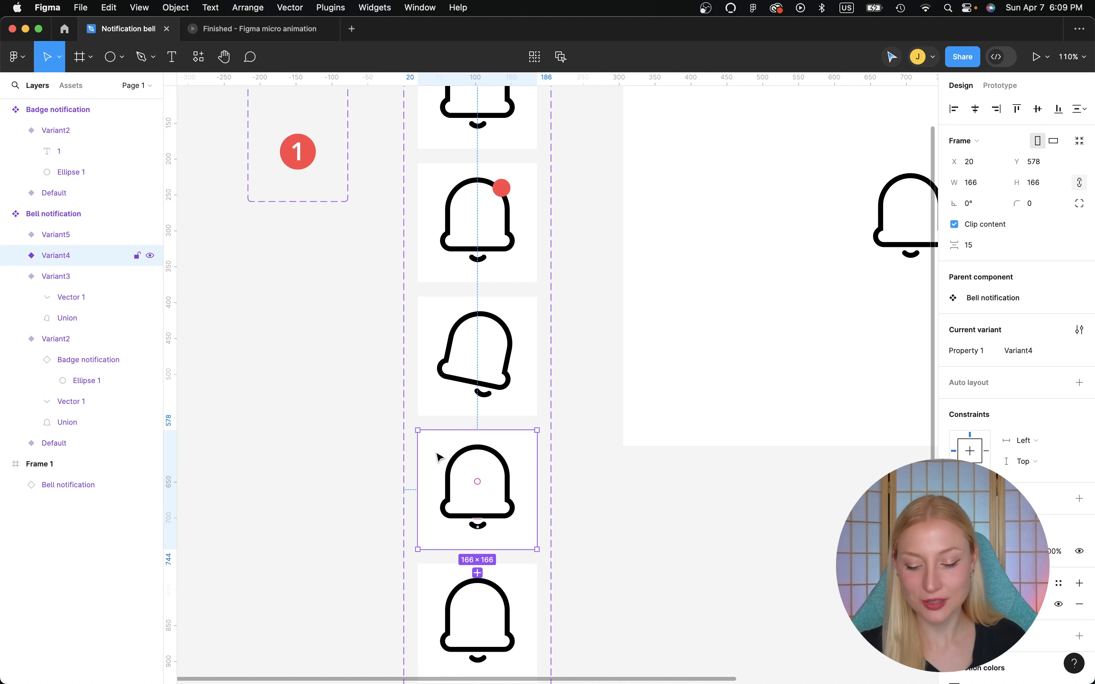
pyautogui.moveTo(429, 441); pyautogui.dragTo(526, 546)
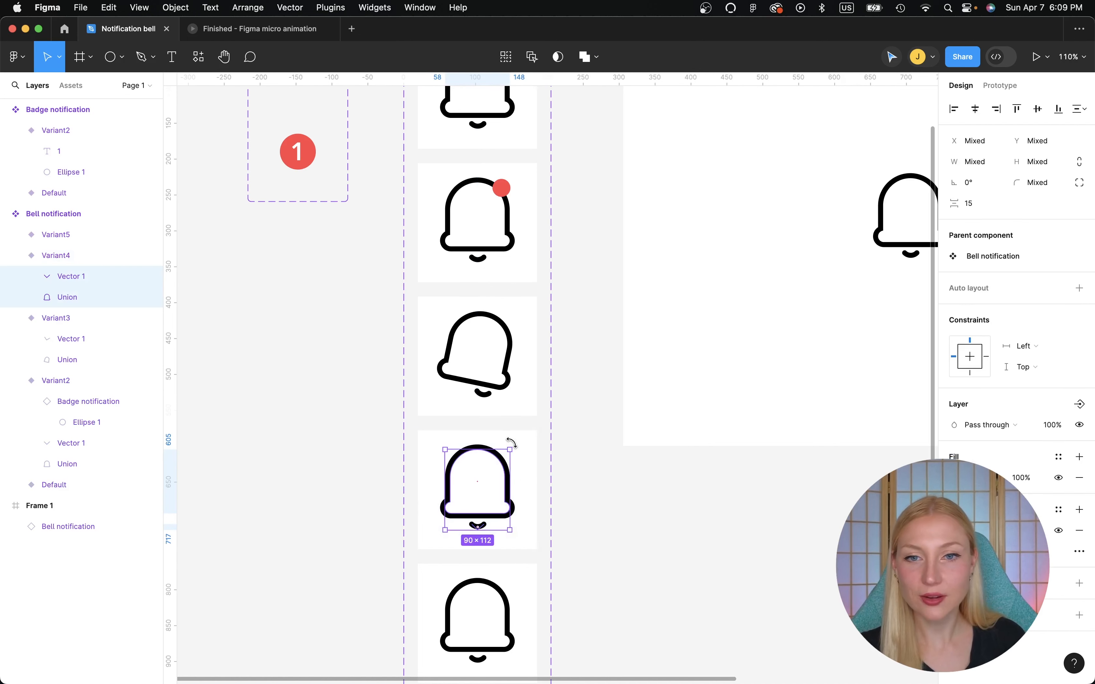
pyautogui.moveTo(510, 443); pyautogui.dragTo(497, 436)
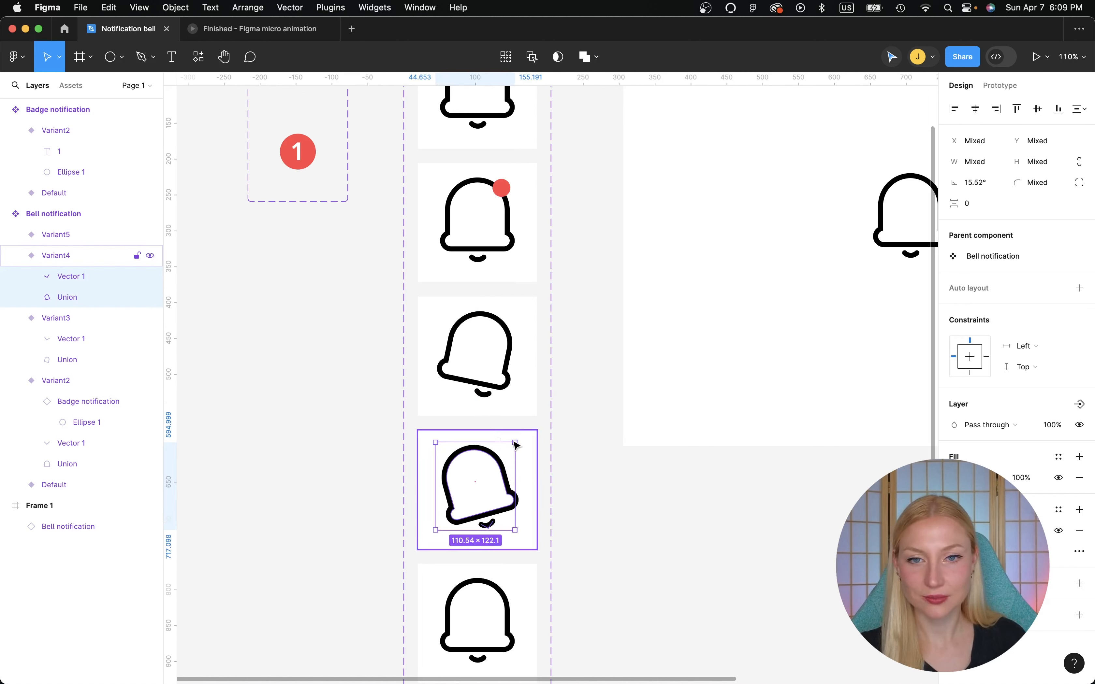
pyautogui.click(536, 516)
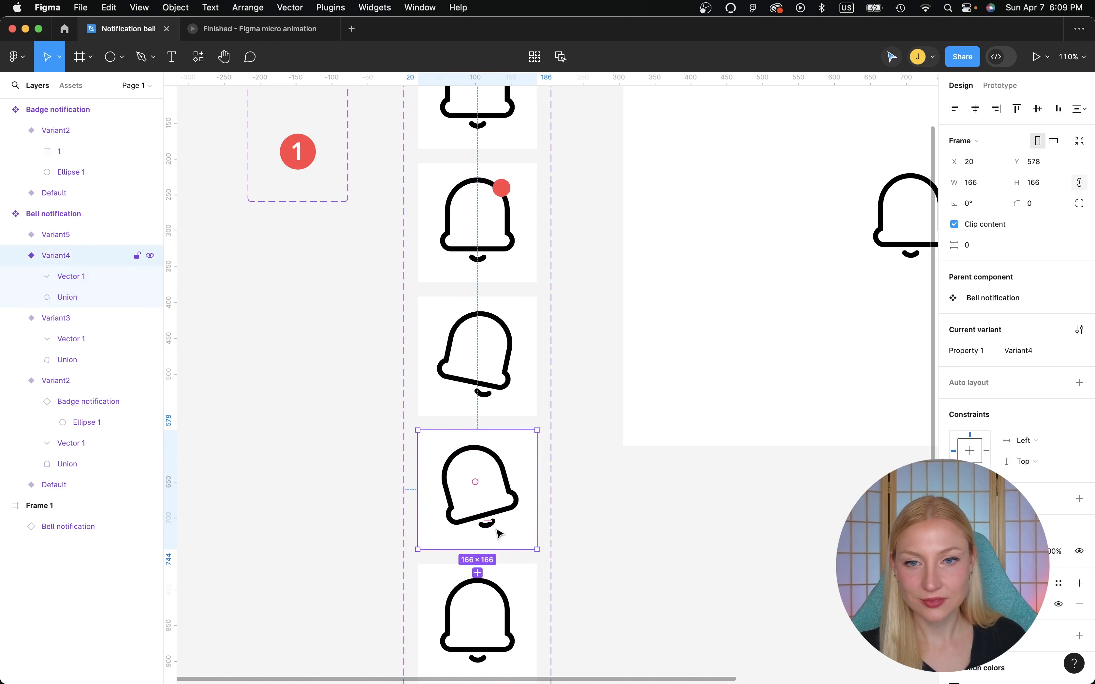
# Shift the clapper of the fourth bell variant left and down to about X 70, Y 136.
pyautogui.click(73, 276)
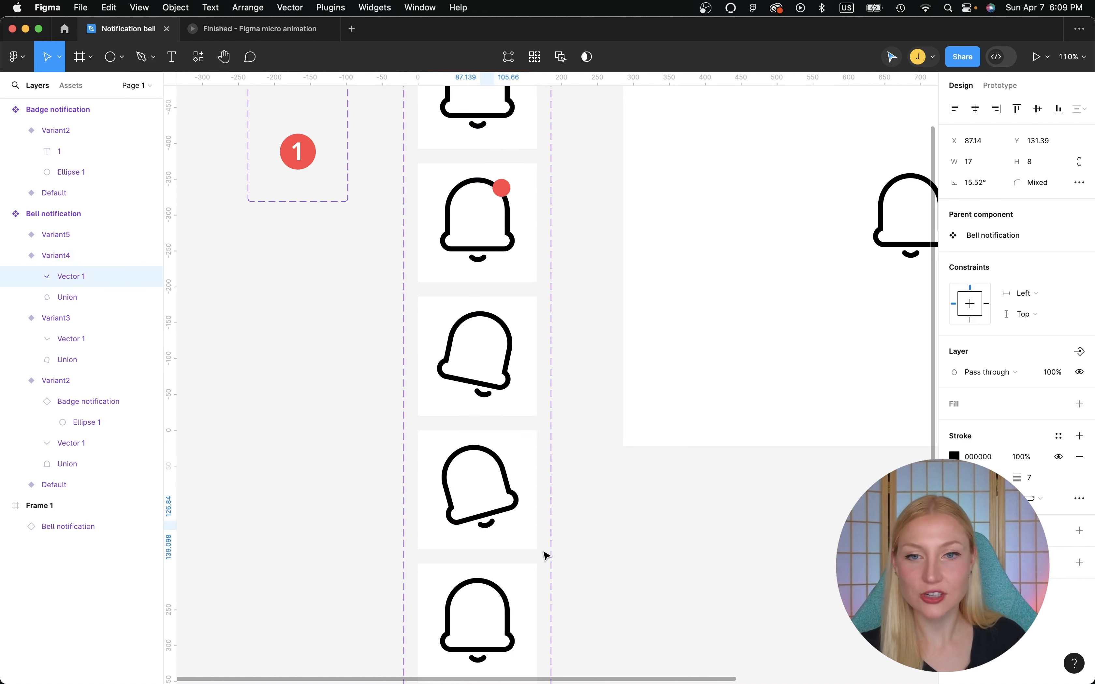
pyautogui.press('Left')
pyautogui.press('Left')
pyautogui.press('Left')
pyautogui.press('Left')
pyautogui.press('Left')
pyautogui.press('Left')
pyautogui.press('Left')
pyautogui.press('Left')
pyautogui.press('Left')
pyautogui.press('Left')
pyautogui.press('Down')
pyautogui.press('Down')
pyautogui.press('Down')
pyautogui.press('Down')
pyautogui.press('Down')
pyautogui.press('Left')
pyautogui.press('Left')
pyautogui.press('Left')
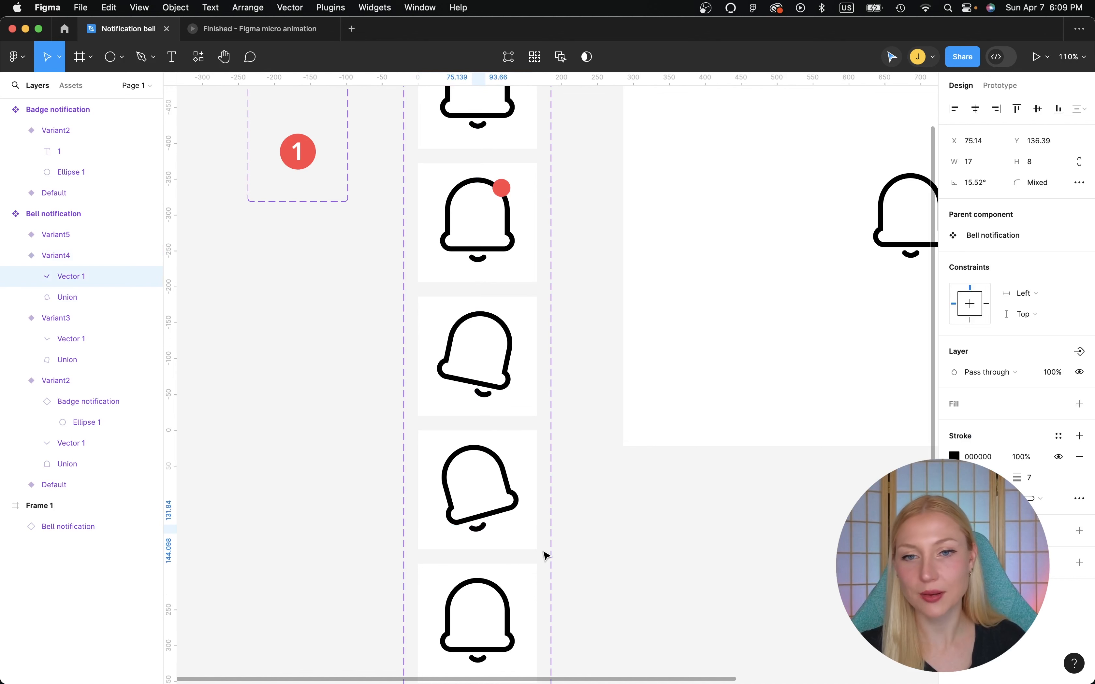
pyautogui.press('Down')
pyautogui.press('Left')
pyautogui.press('Left')
pyautogui.press('Left')
pyautogui.press('Left')
pyautogui.press('Left')
pyautogui.press('Down')
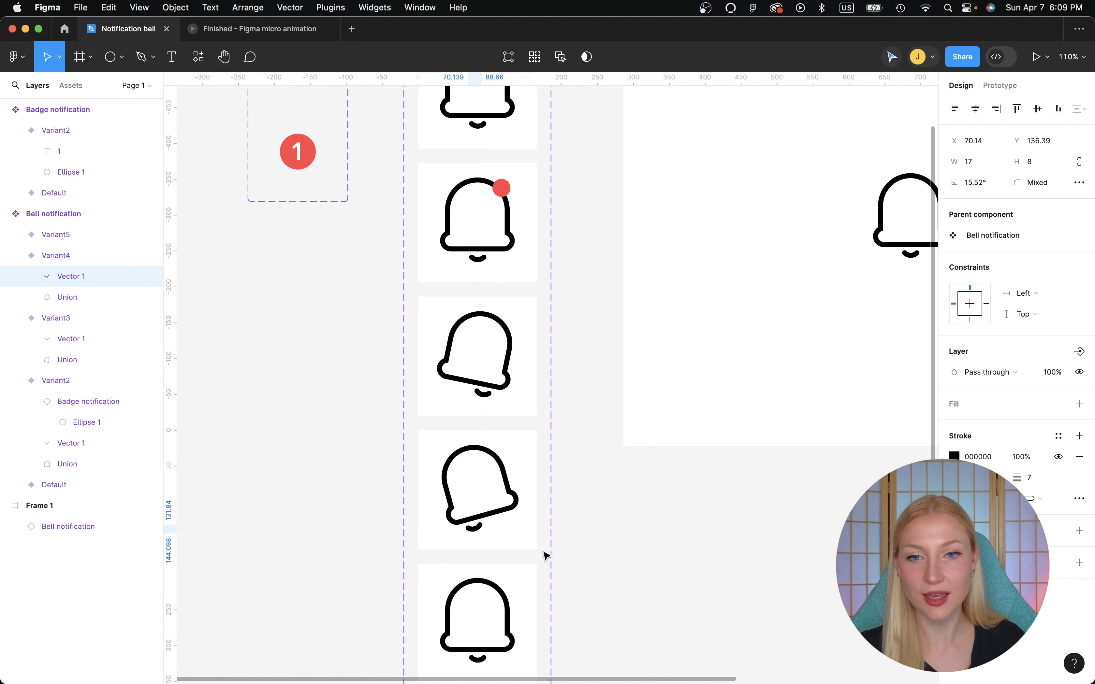
pyautogui.press('Right')
pyautogui.press('Up')
pyautogui.press('Left')
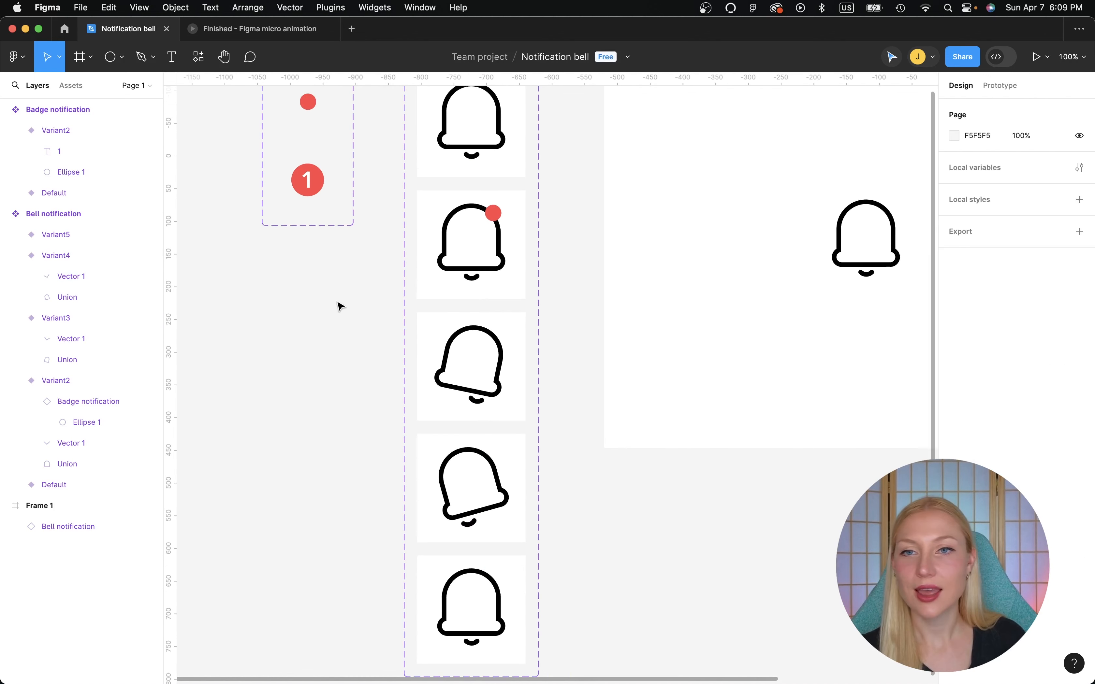
# Copy the numbered badge variant and paste it as an instance into the third bell variant.
pyautogui.scroll(-1, 383, 323)
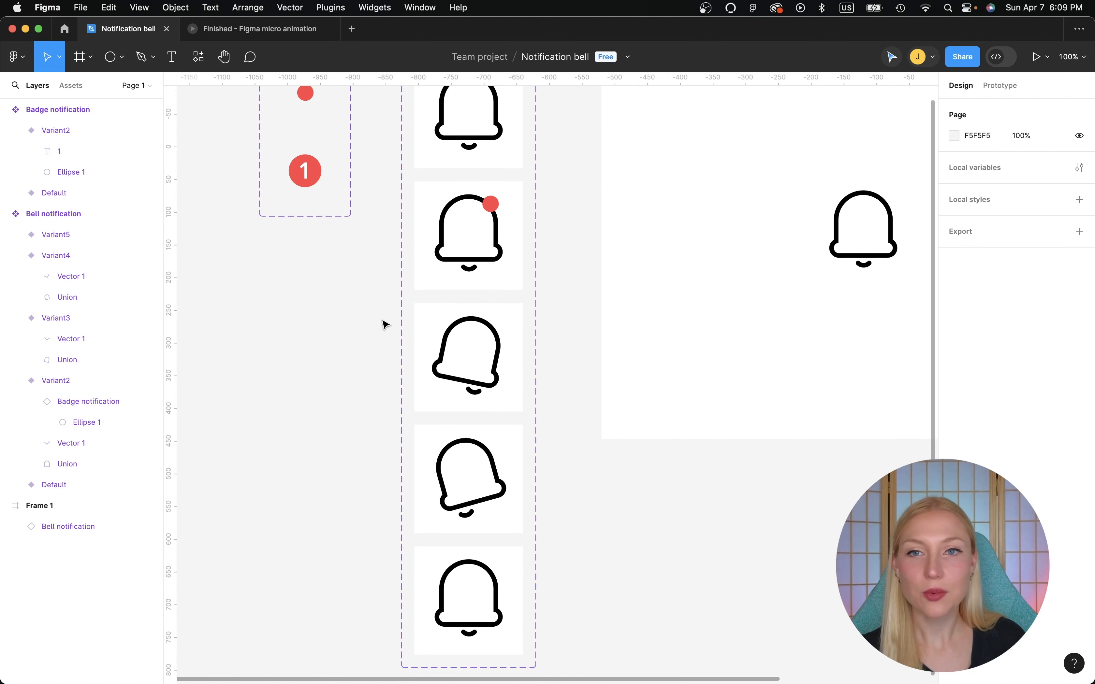
pyautogui.click(308, 159)
pyautogui.scroll(5, 307, 158)
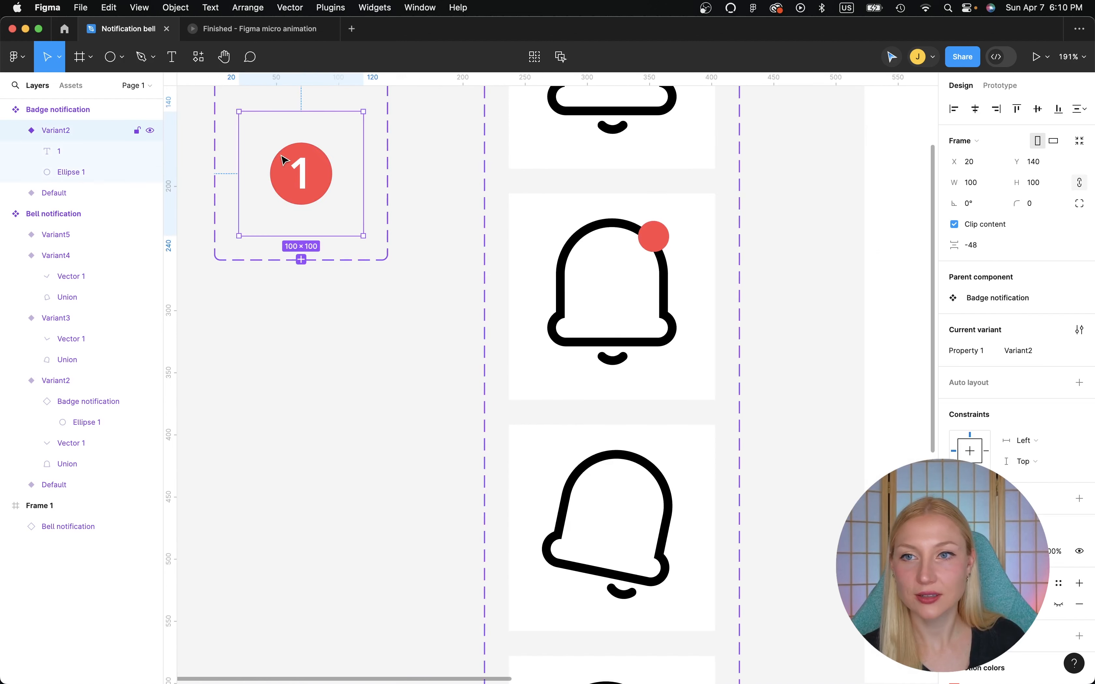
pyautogui.scroll(-3, 299, 248)
pyautogui.press('super+c')
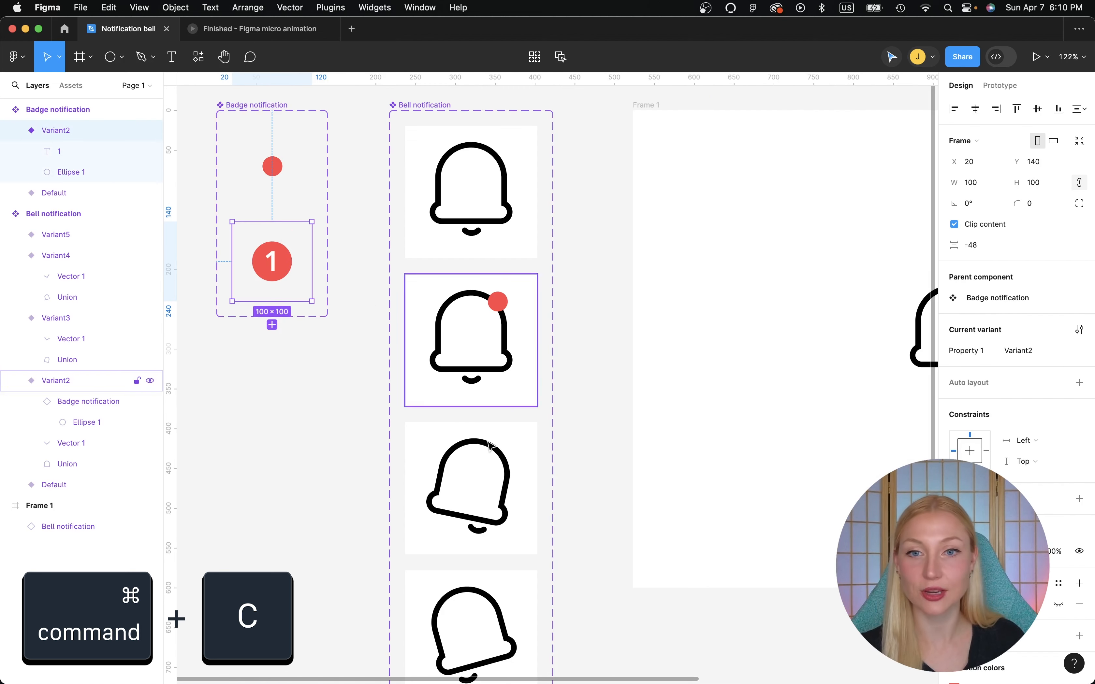
pyautogui.click(430, 445)
pyautogui.press('super+v')
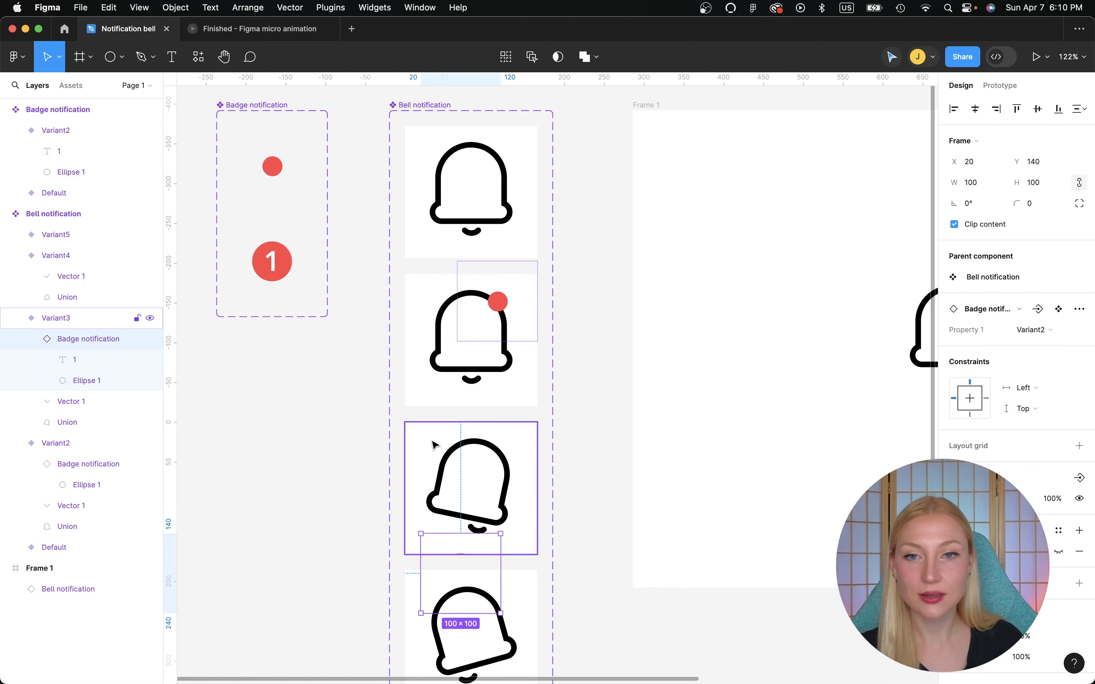
# Move the pasted numbered badge onto the upper right of the third variant's bell, at X 66, Y -17.
pyautogui.hotkey('shift', 'Right')
pyautogui.hotkey('shift', 'Right')
pyautogui.hotkey('shift', 'Right')
pyautogui.hotkey('shift', 'Right')
pyautogui.hotkey('shift', 'Right')
pyautogui.hotkey('shift', 'Up')
pyautogui.hotkey('shift', 'Up')
pyautogui.hotkey('shift', 'Up')
pyautogui.hotkey('shift', 'Up')
pyautogui.hotkey('shift', 'Up')
pyautogui.hotkey('shift', 'Up')
pyautogui.hotkey('shift', 'Up')
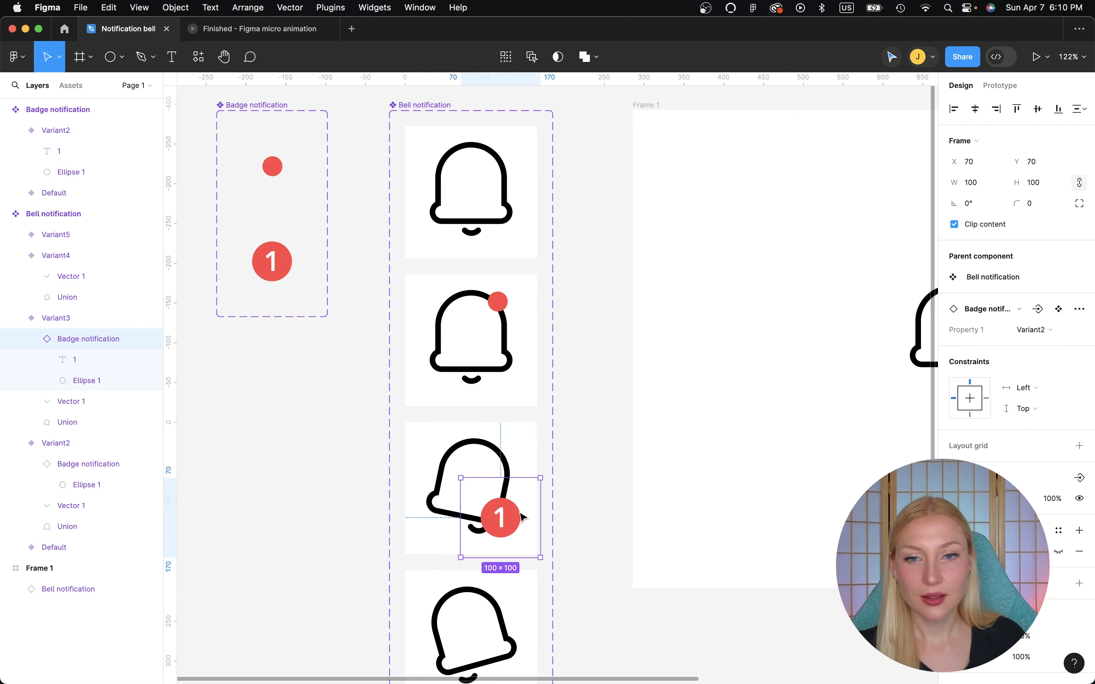
pyautogui.moveTo(521, 515); pyautogui.dragTo(519, 447)
# Check the badge's offsets in the second bell variant and align the third variant's badge to it at Y -16.
pyautogui.keyDown('super'); pyautogui.click(498, 302); pyautogui.keyUp('super')
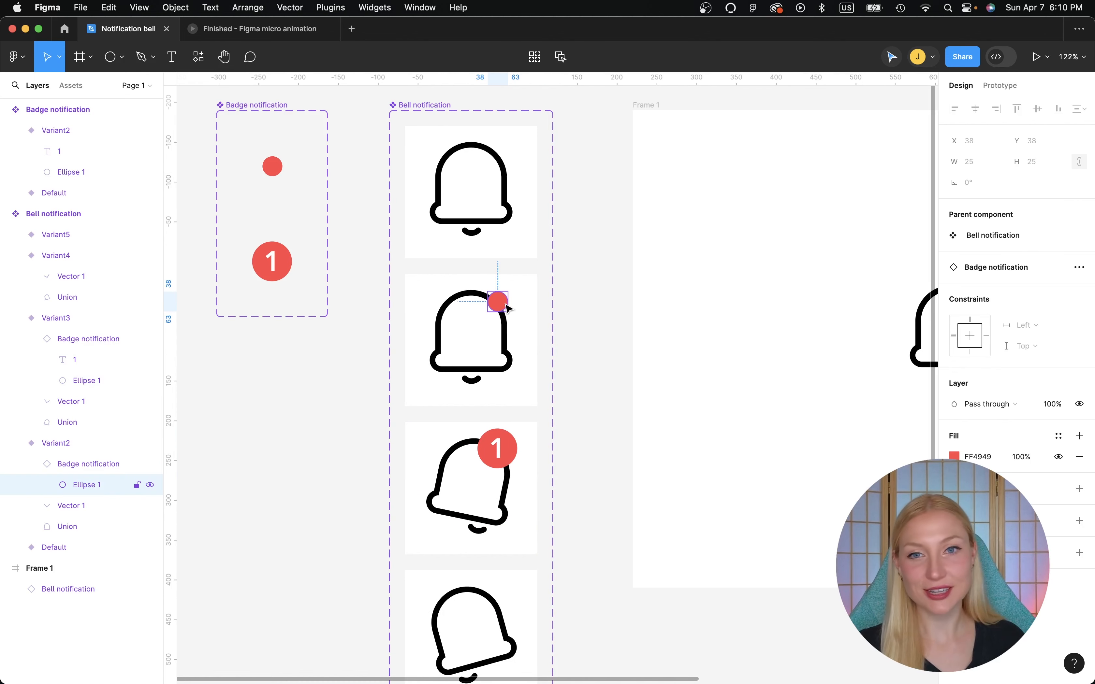
pyautogui.click(523, 291)
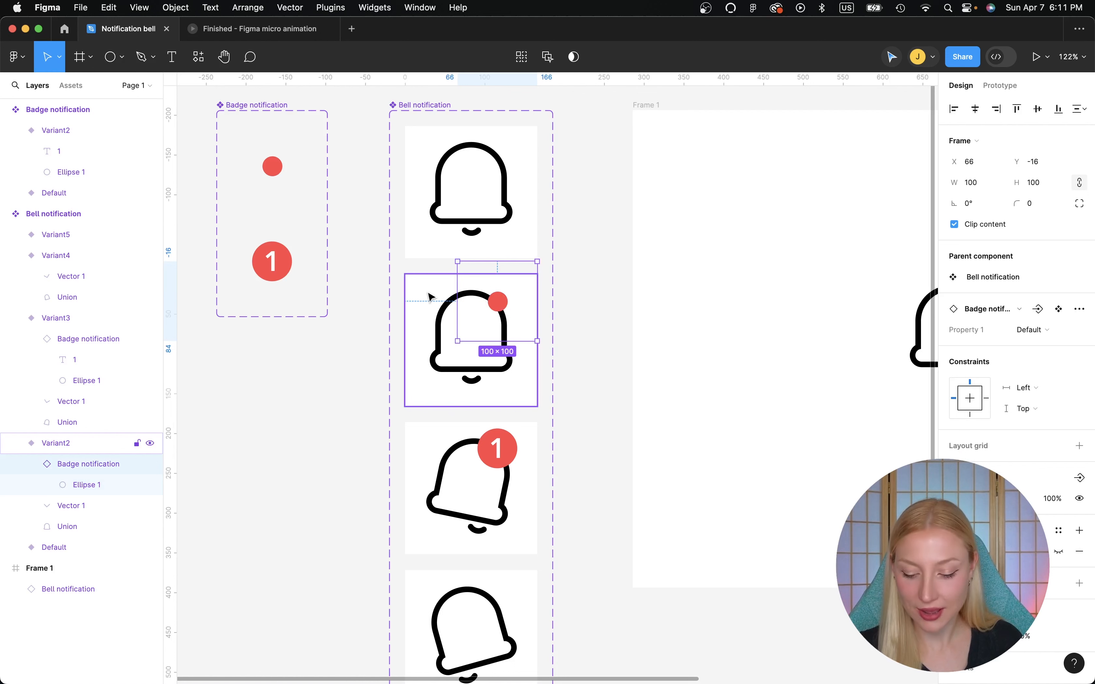
pyautogui.press('alt')
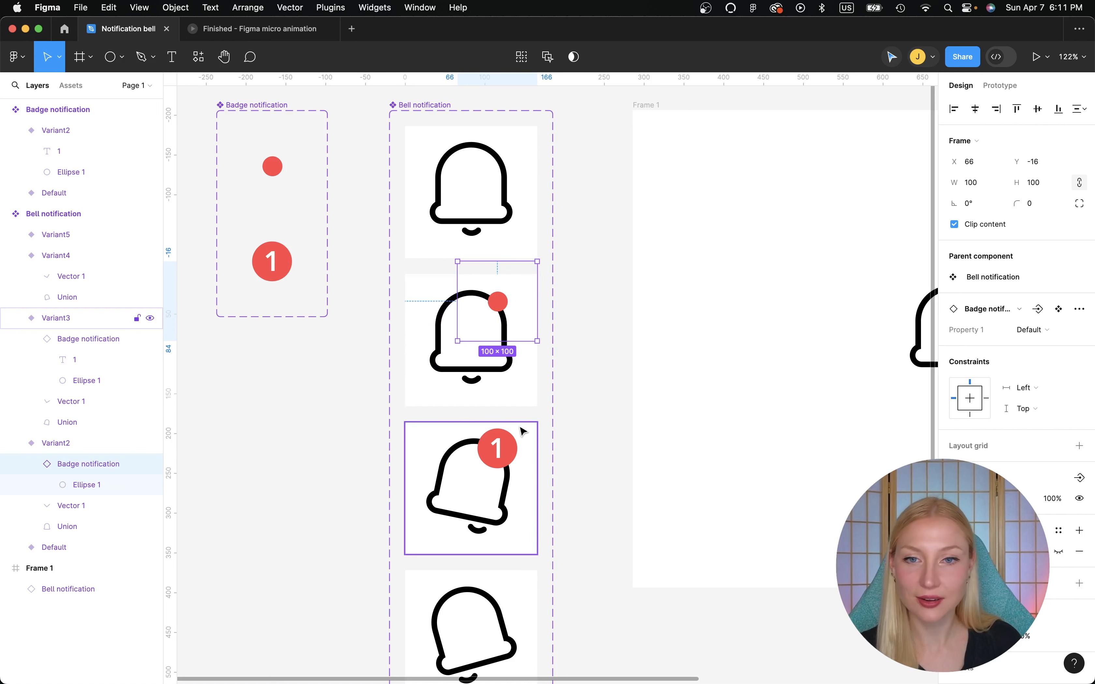
pyautogui.doubleClick(508, 442)
pyautogui.doubleClick(508, 442)
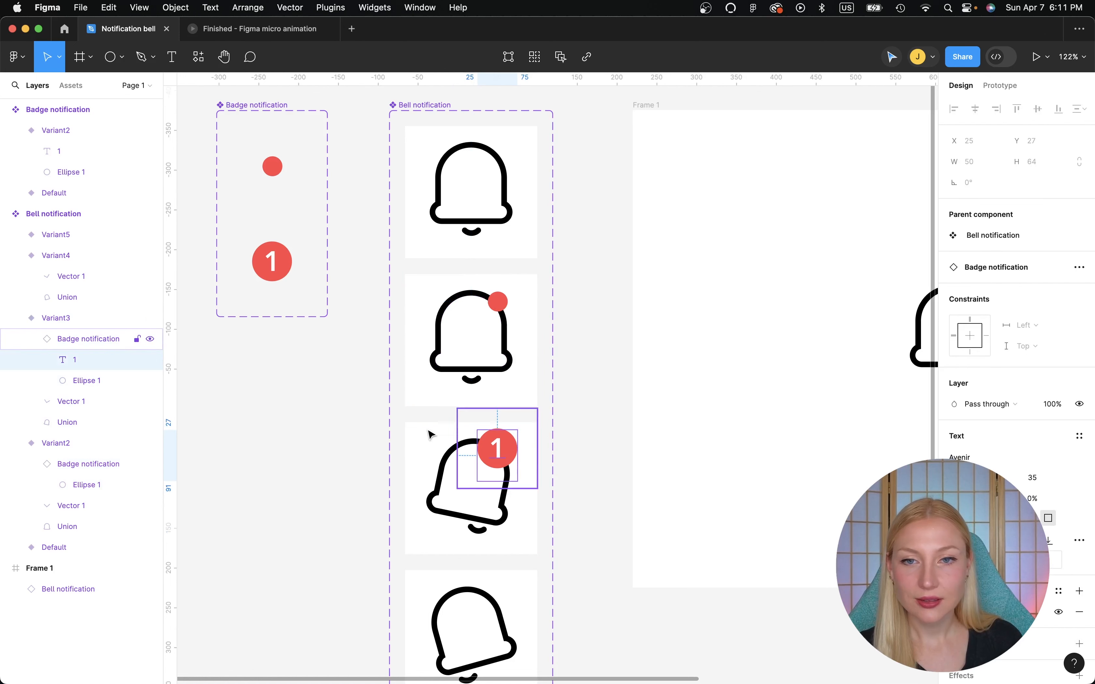
pyautogui.press('alt')
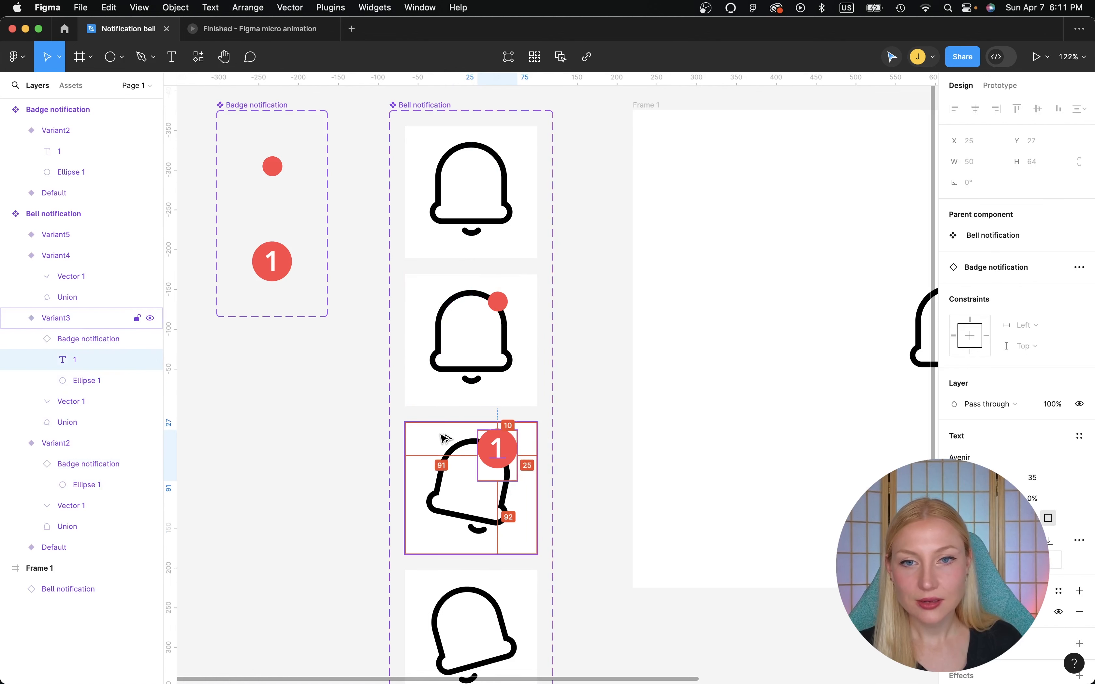
pyautogui.click(527, 446)
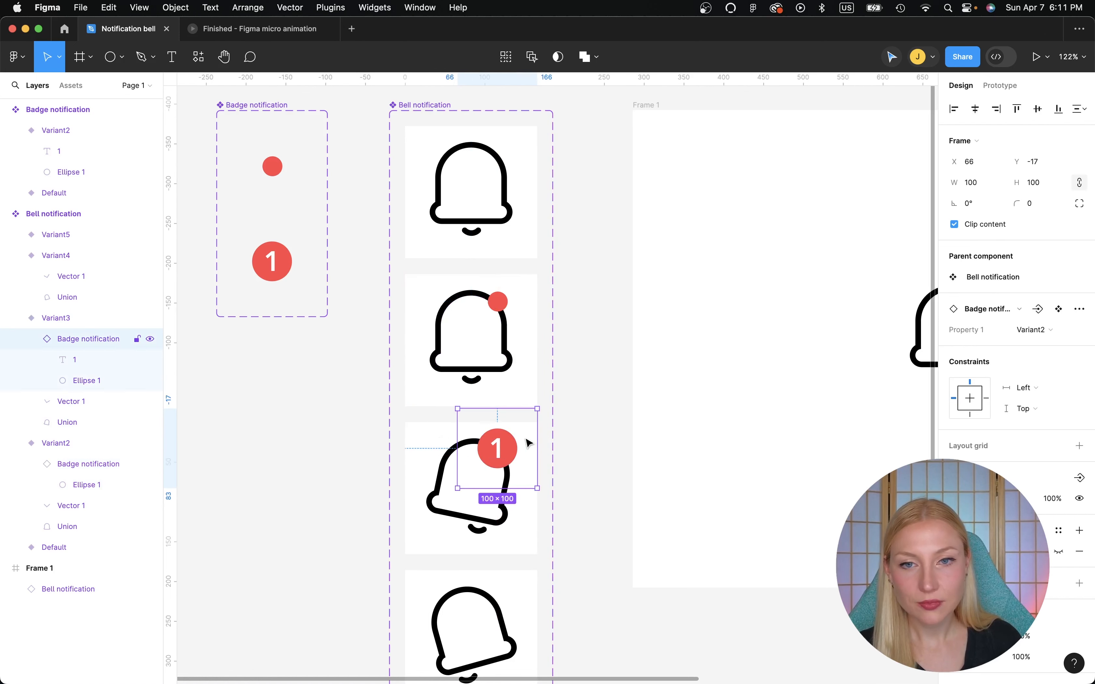
pyautogui.press('Down')
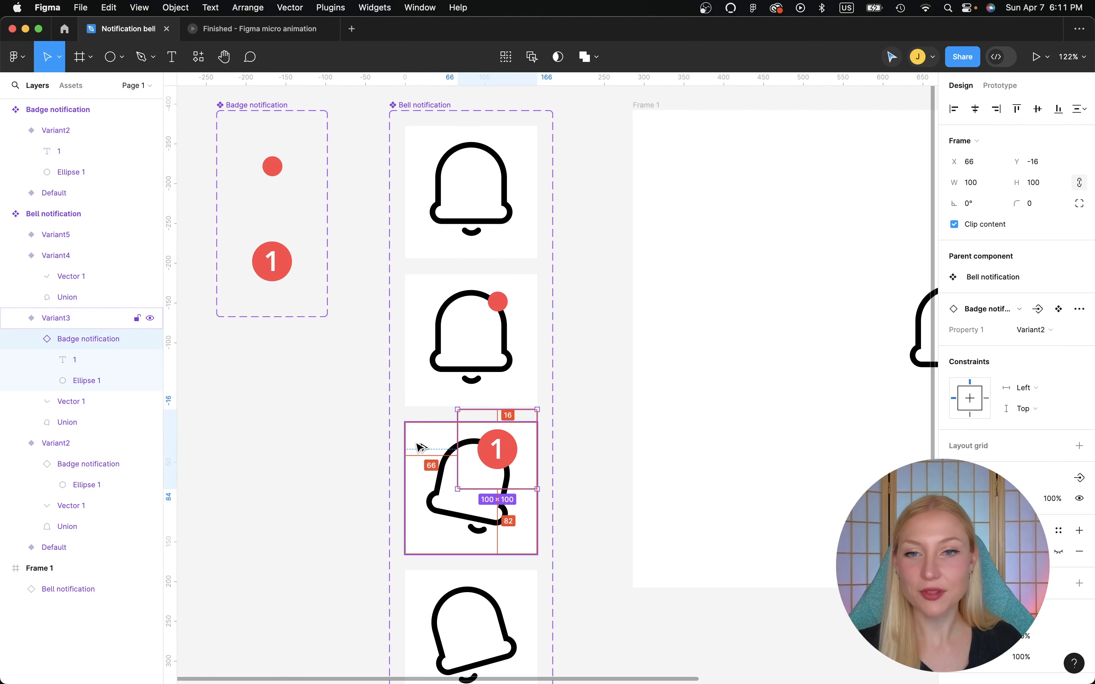
# Copy the aligned numbered badge into the fourth bell variant at the same position, X 66, Y -16.
pyautogui.scroll(-5, 420, 448)
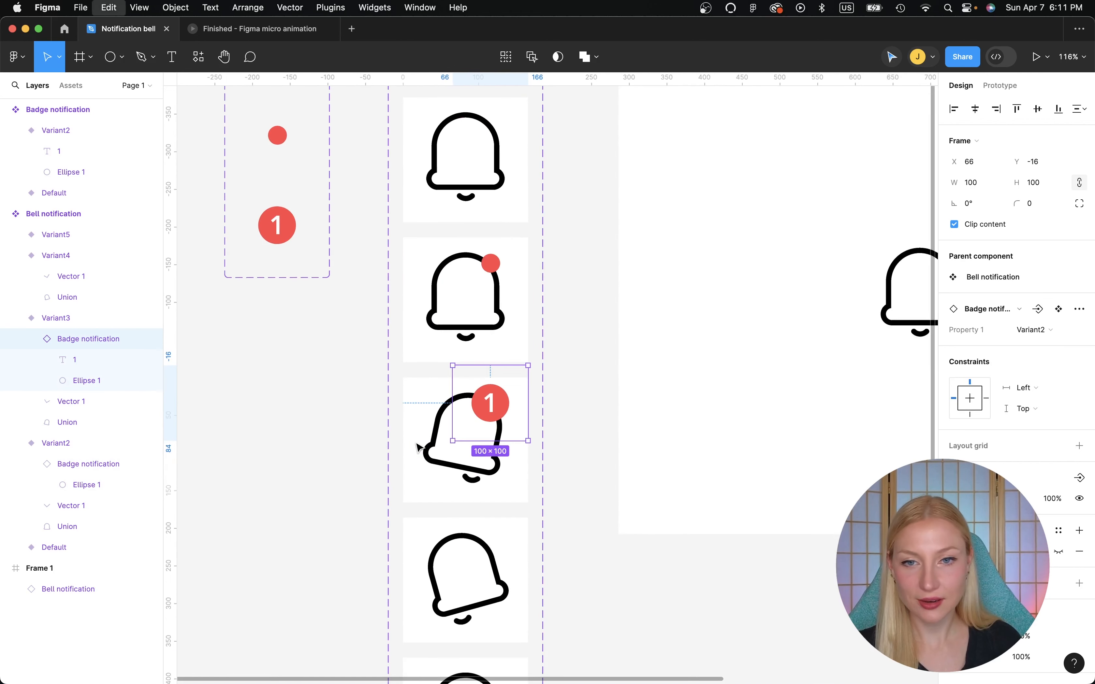
pyautogui.click(437, 385)
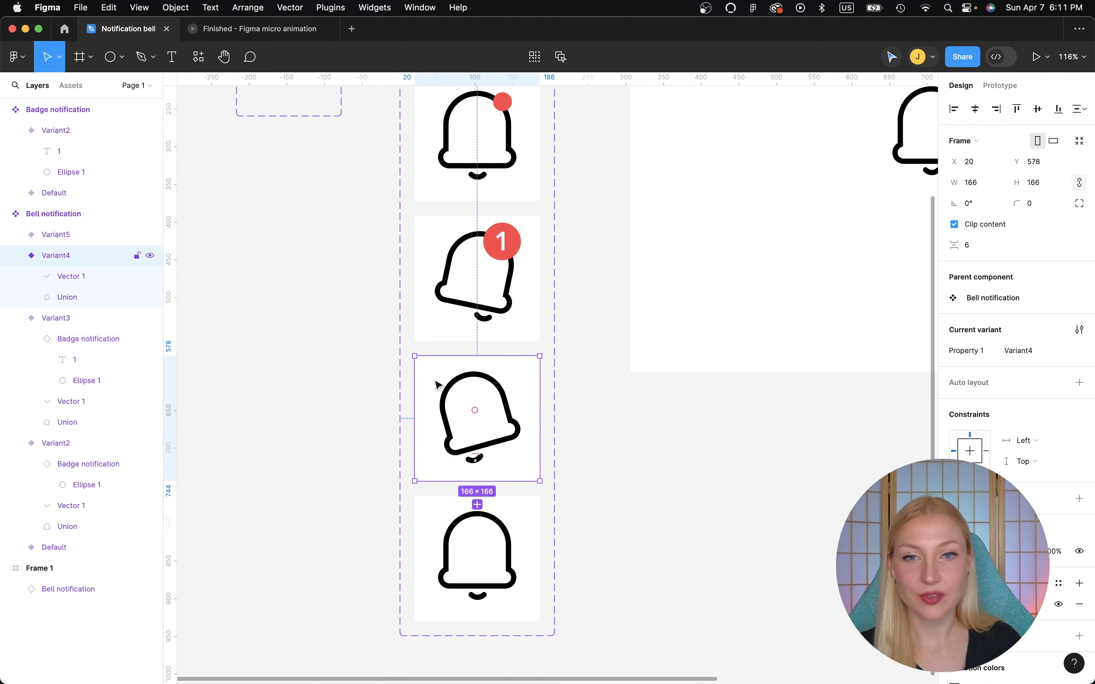
pyautogui.press('cmd+v')
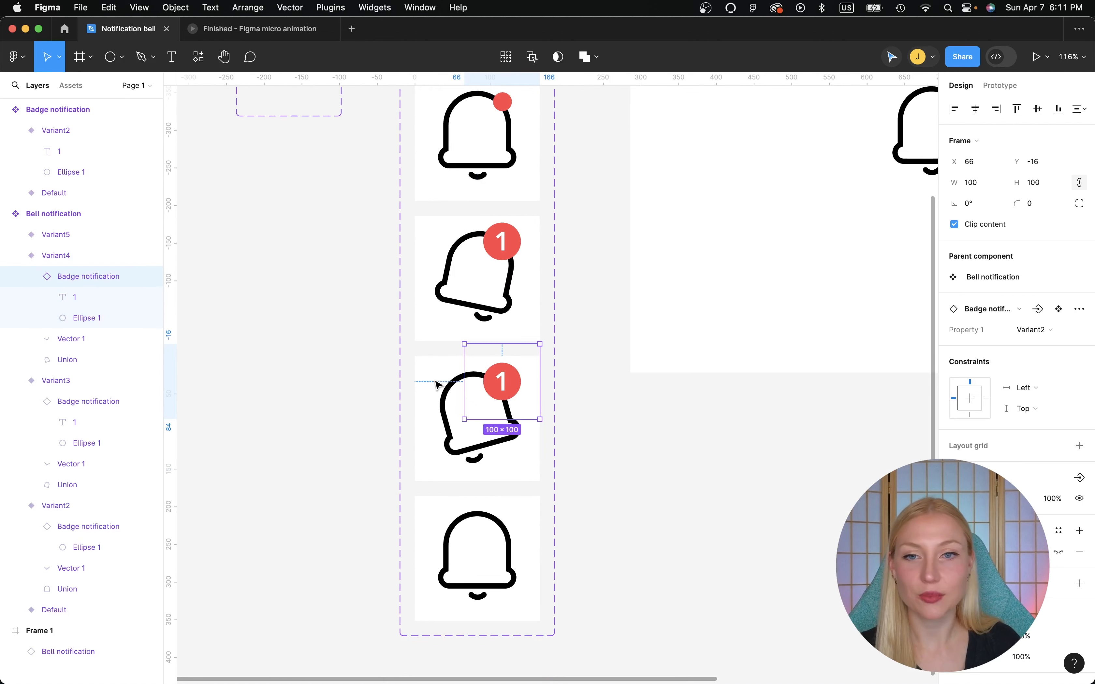
# Paste the numbered badge into the fifth bell variant at the same position, X 66, Y -16.
pyautogui.press('alt')
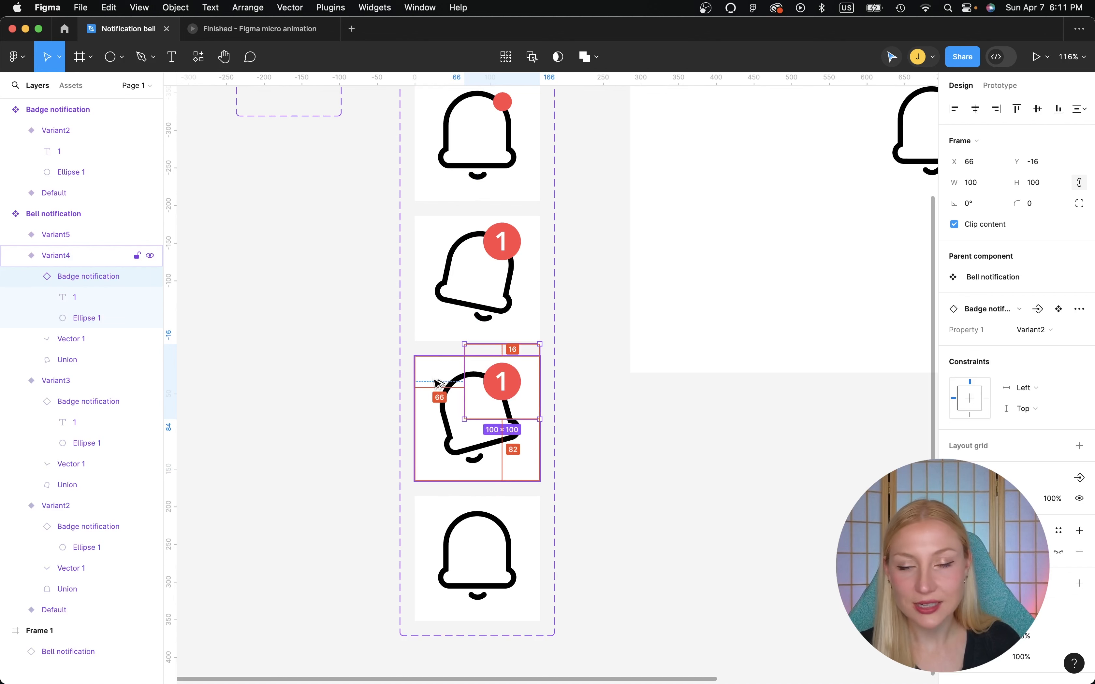
pyautogui.click(430, 524)
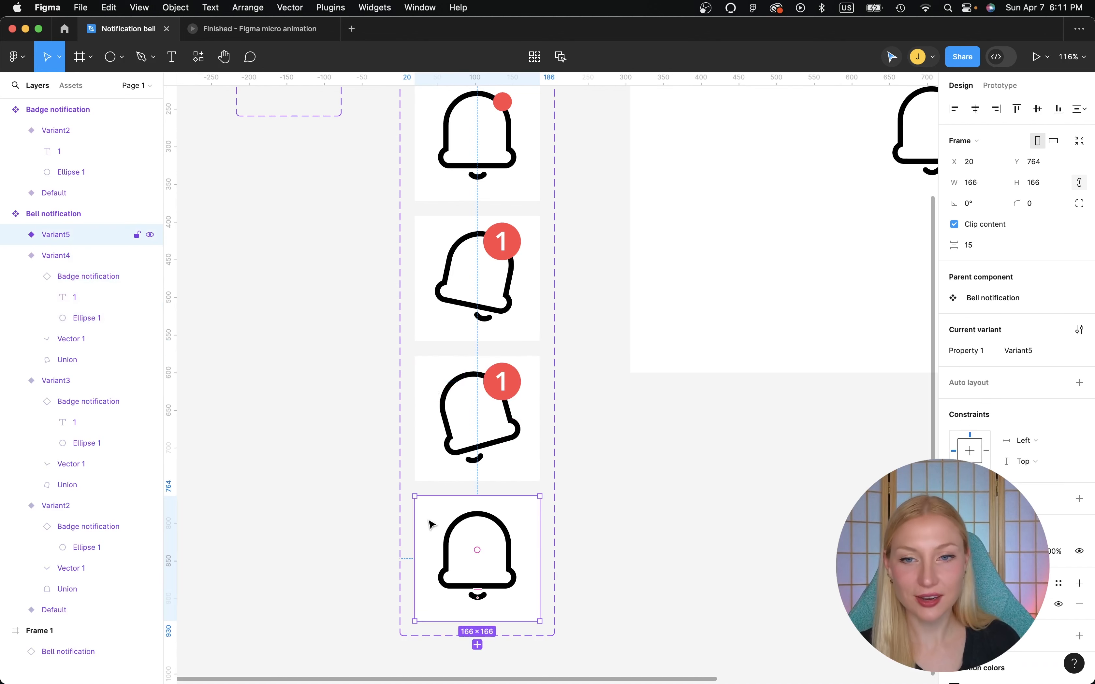
pyautogui.press('super+v')
pyautogui.press('alt')
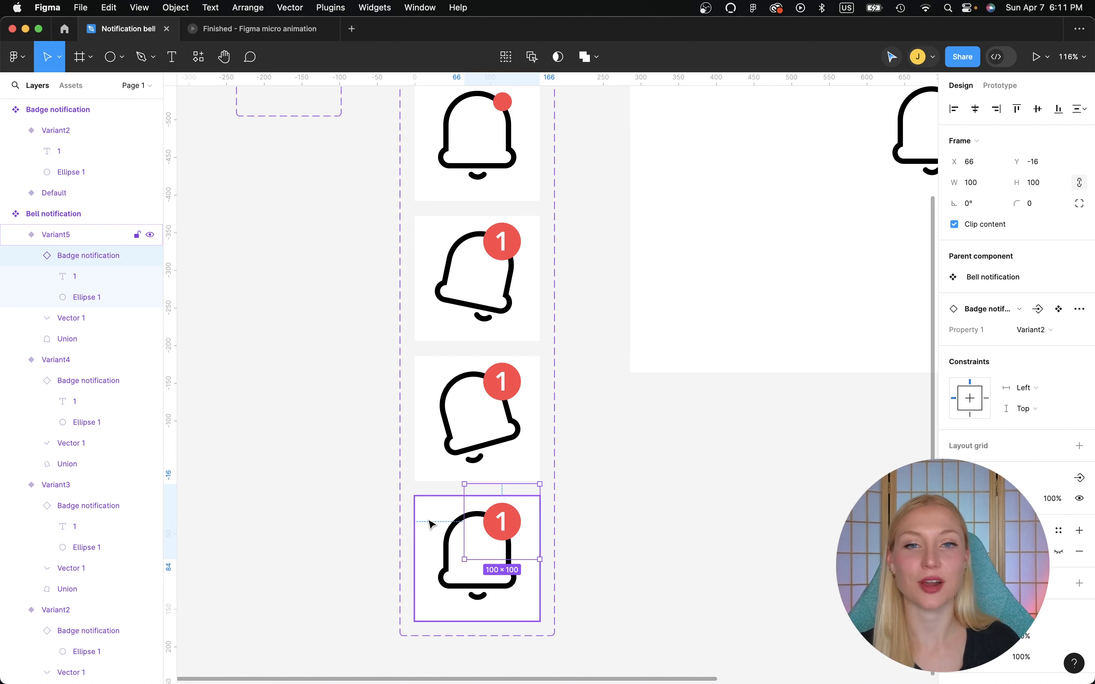
pyautogui.scroll(3, 385, 497)
pyautogui.click(312, 471)
pyautogui.hscroll(-5, 310, 471)
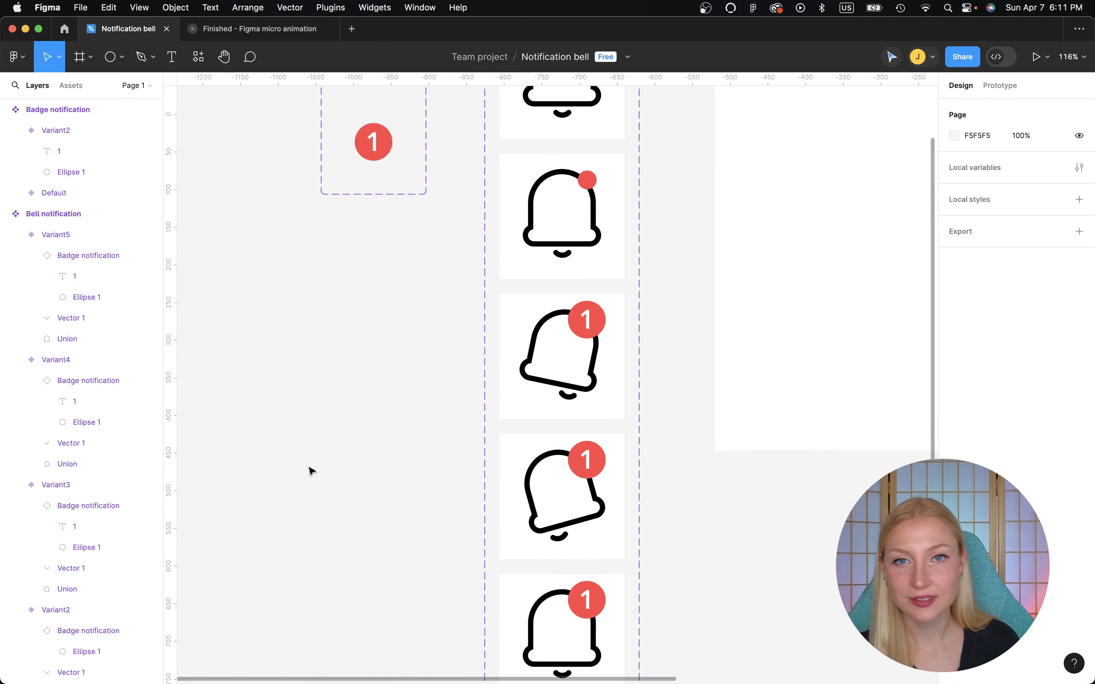
pyautogui.scroll(-5, 311, 471)
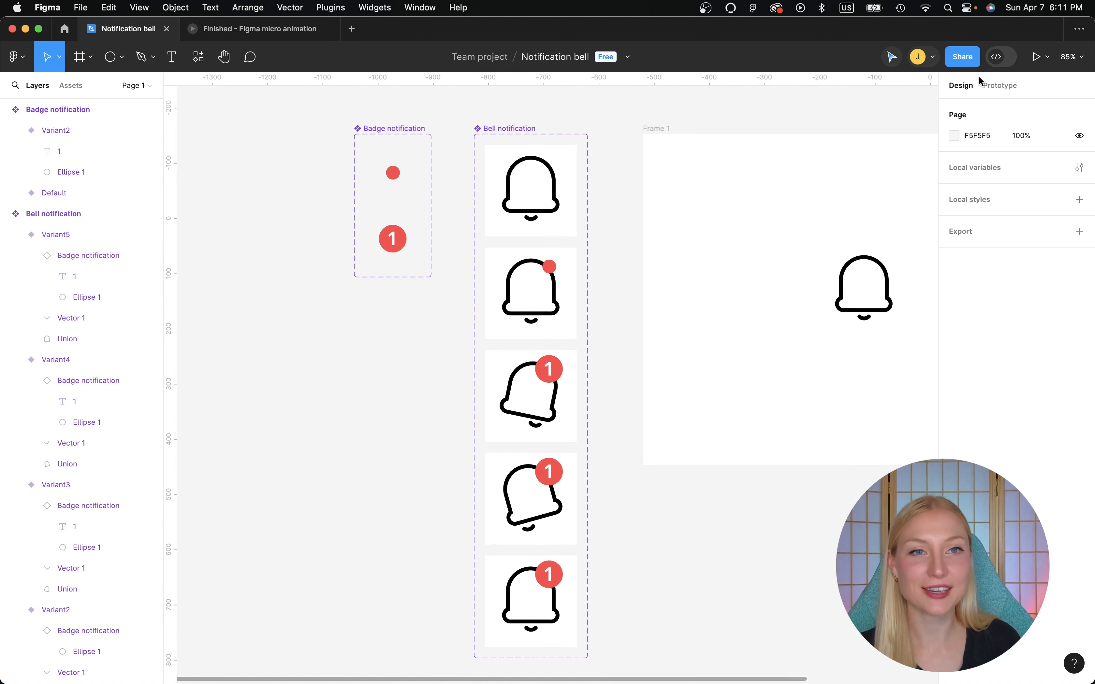
# Add a prototype interaction changing the second bell variant to Variant3 after an 800 ms delay, with Smart animate.
pyautogui.click(996, 85)
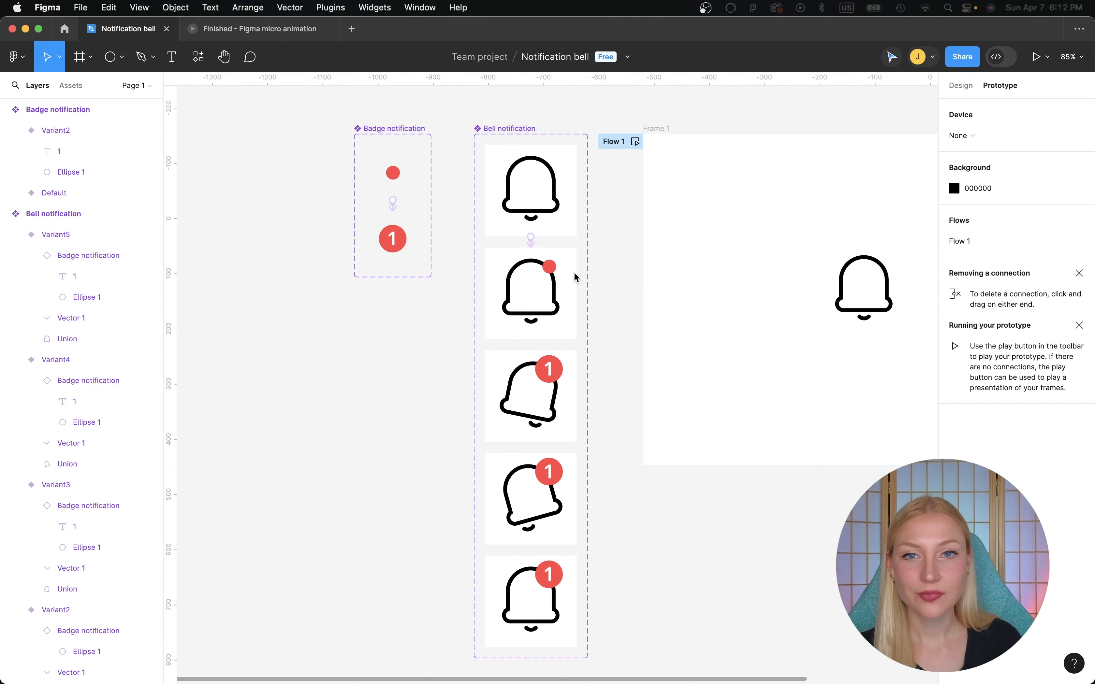
pyautogui.click(567, 290)
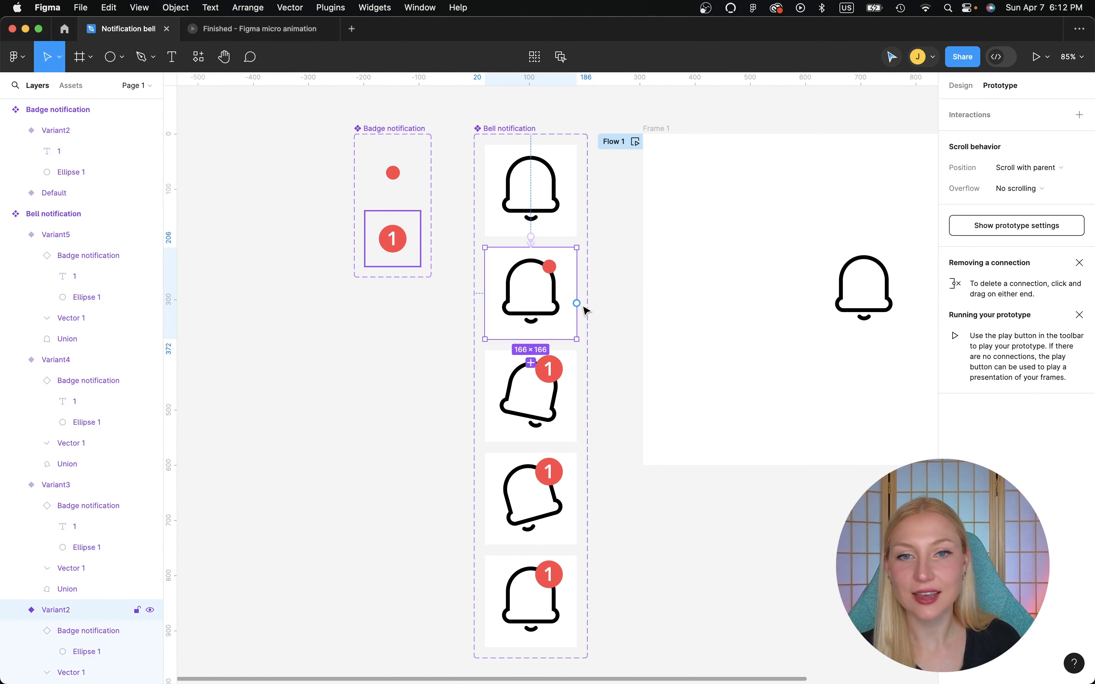
pyautogui.moveTo(576, 303); pyautogui.dragTo(563, 404)
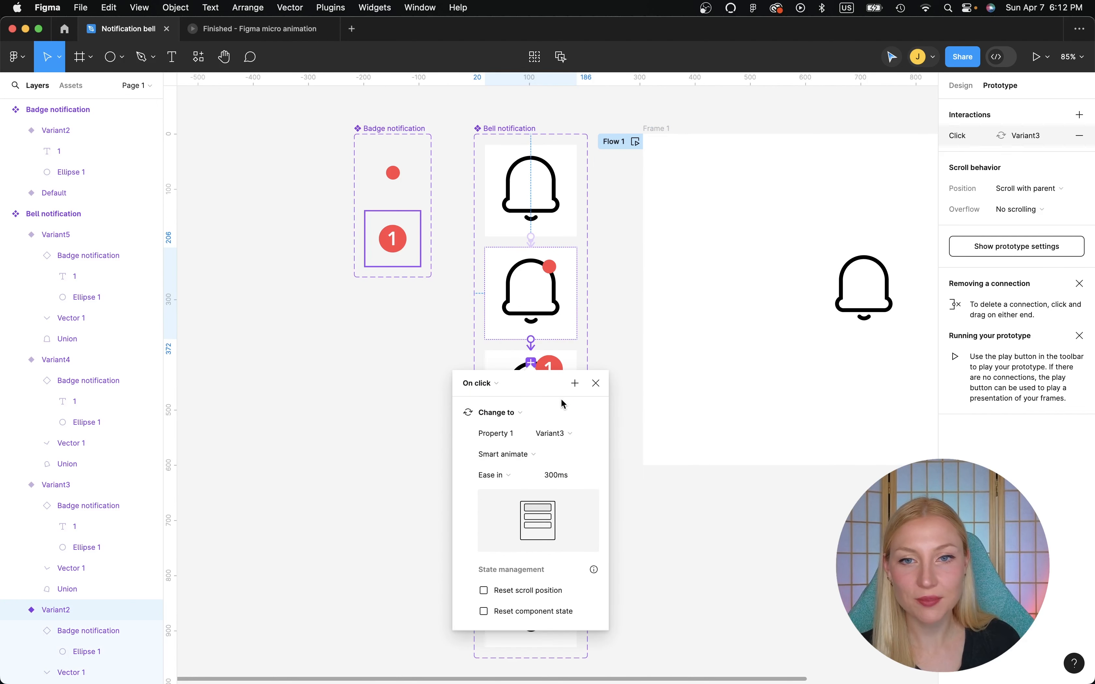
pyautogui.click(496, 385)
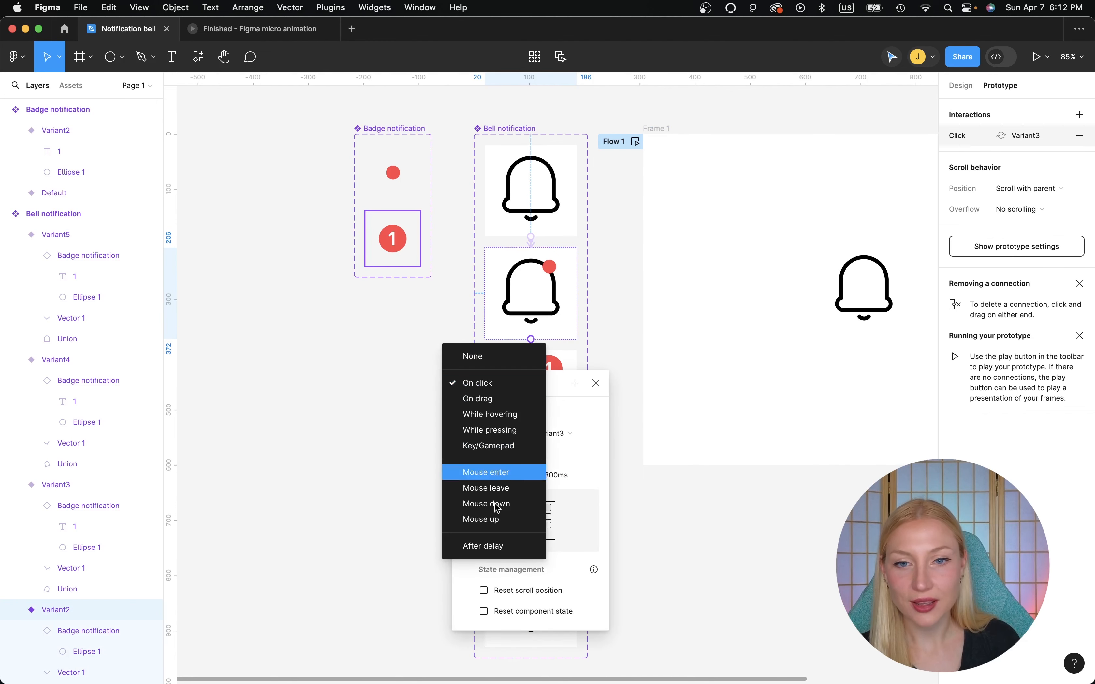
pyautogui.click(488, 546)
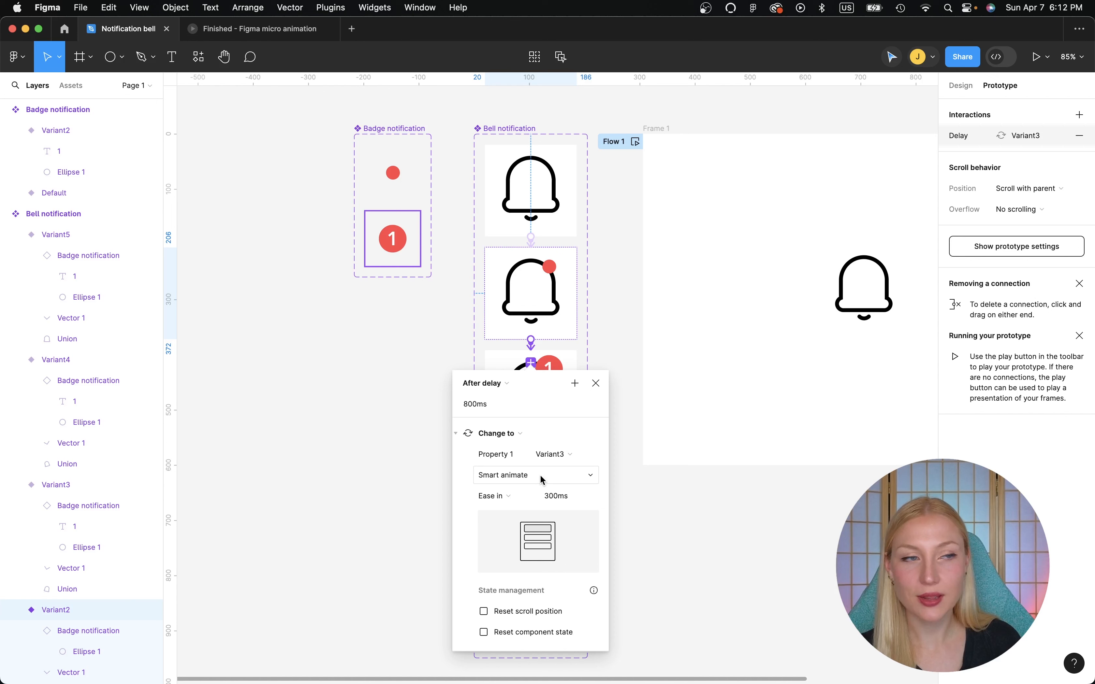
pyautogui.click(596, 384)
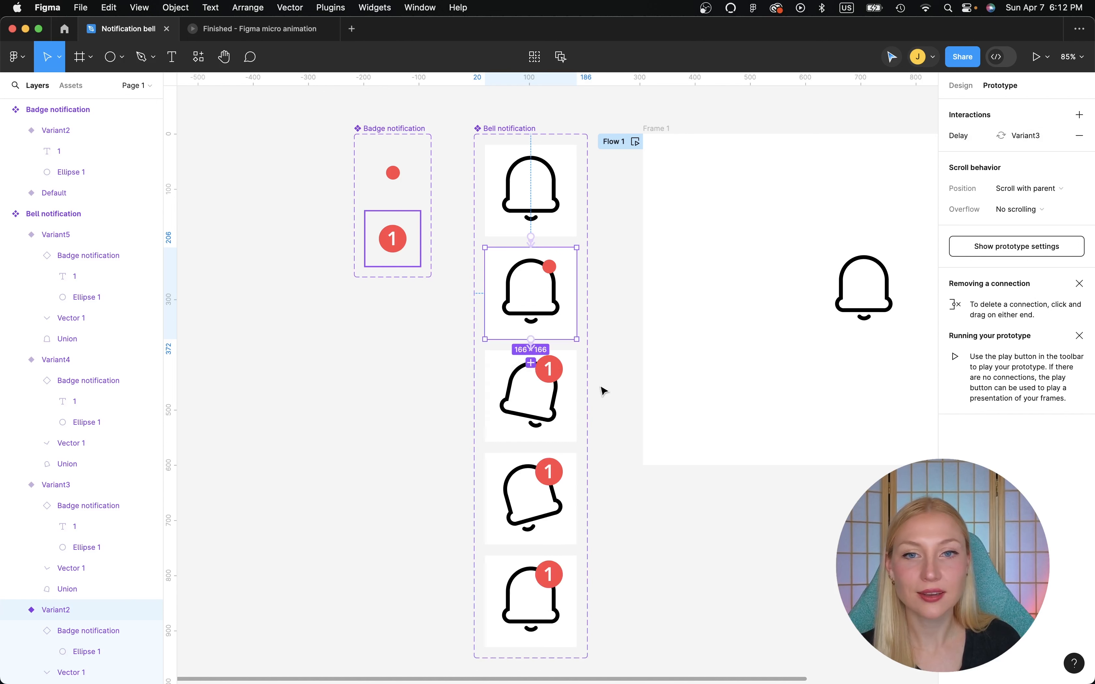
# Link the third bell variant to Variant4 with an After delay trigger of 1 ms.
pyautogui.click(574, 424)
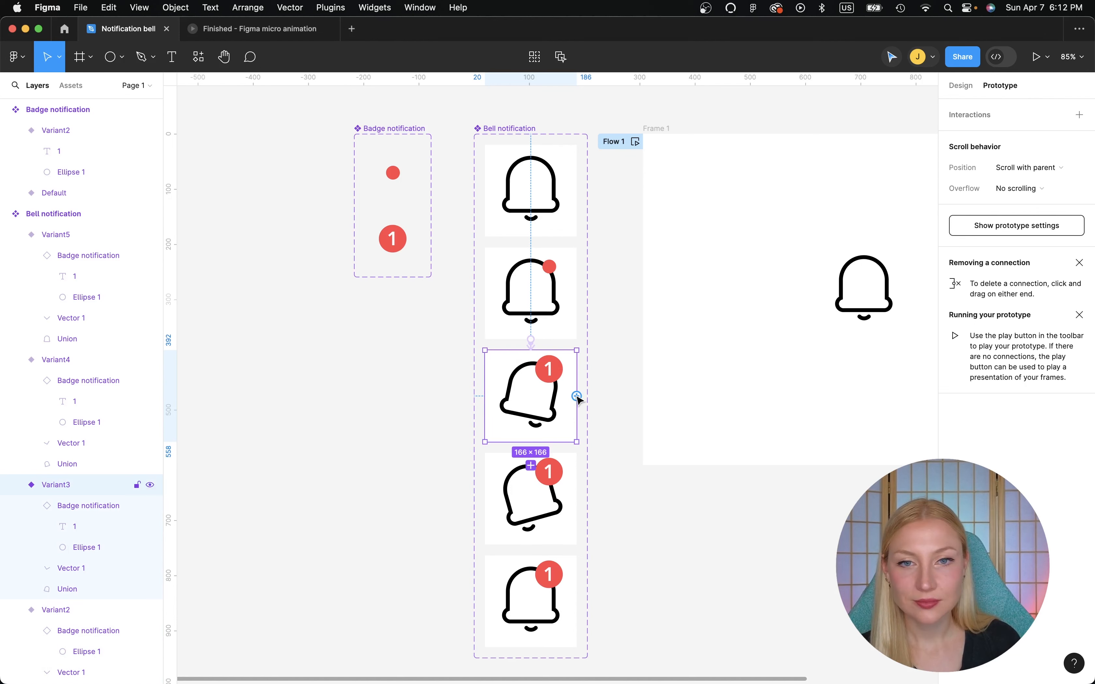
pyautogui.moveTo(577, 396); pyautogui.dragTo(558, 491)
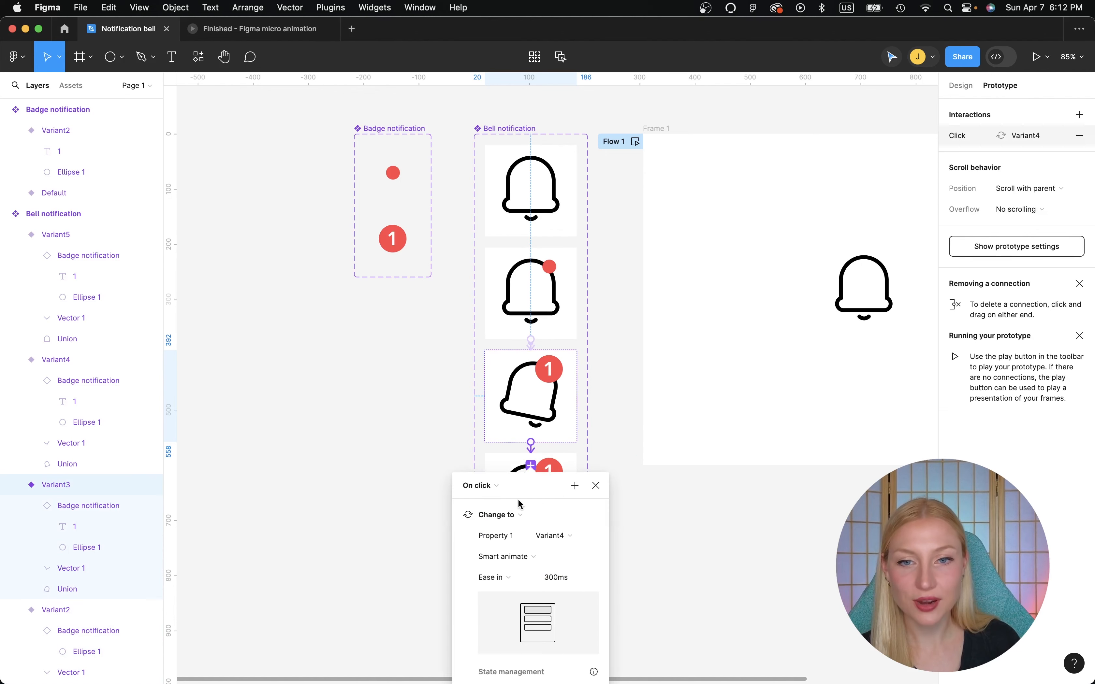
pyautogui.click(491, 486)
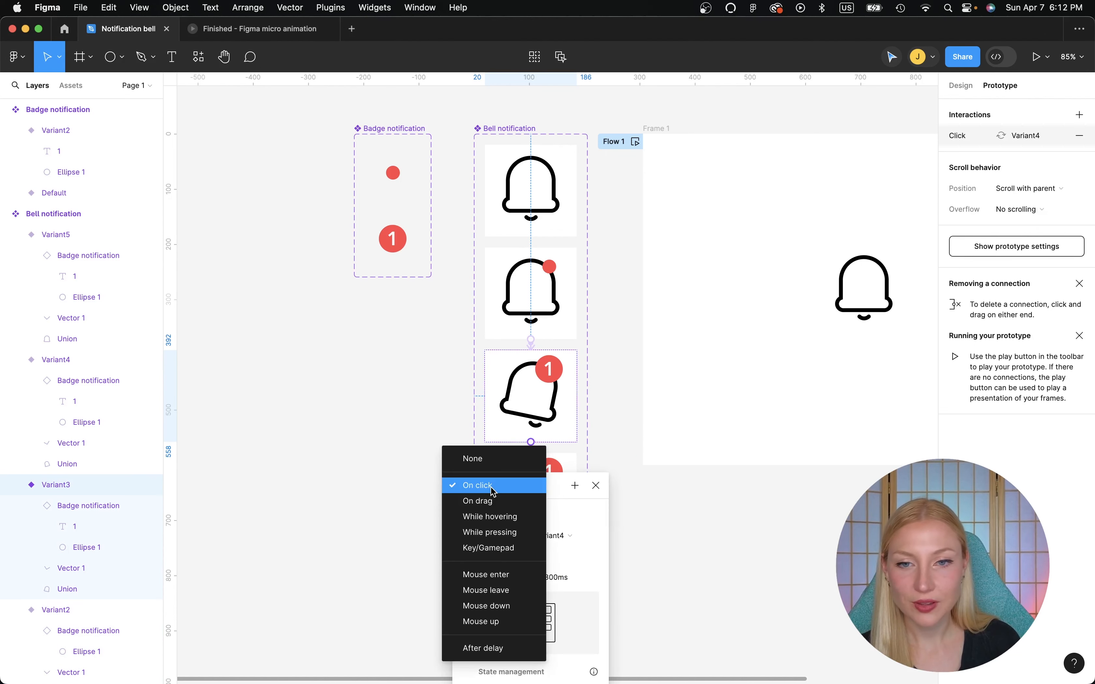
pyautogui.click(490, 647)
pyautogui.click(472, 507)
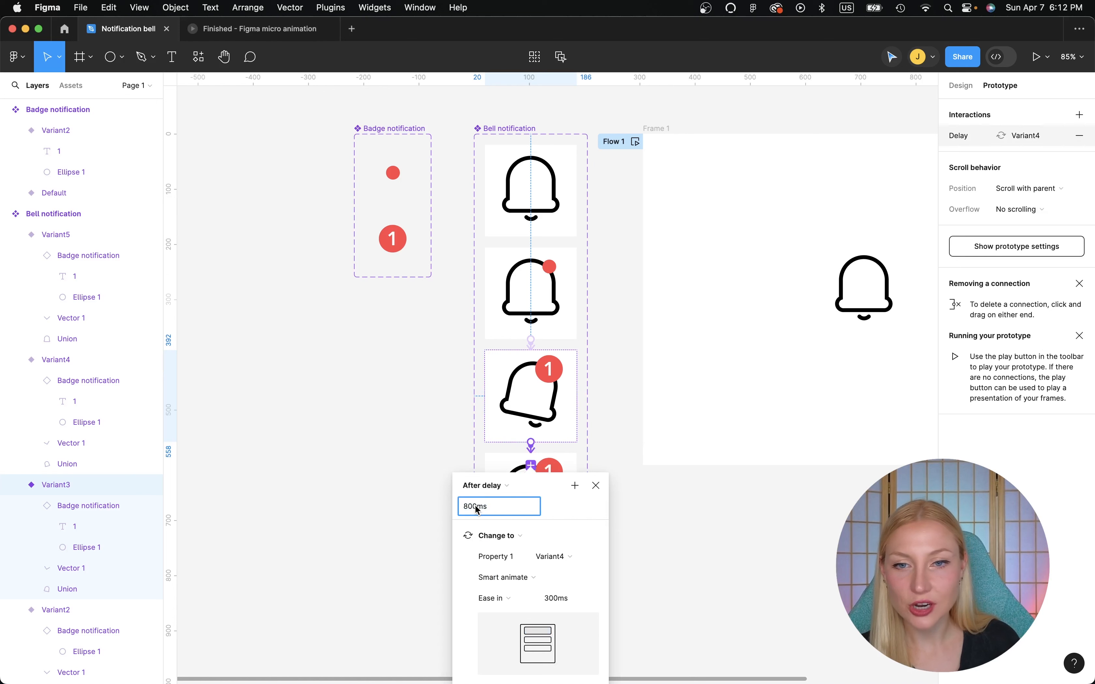
pyautogui.write('1')
pyautogui.scroll(-5, 564, 568)
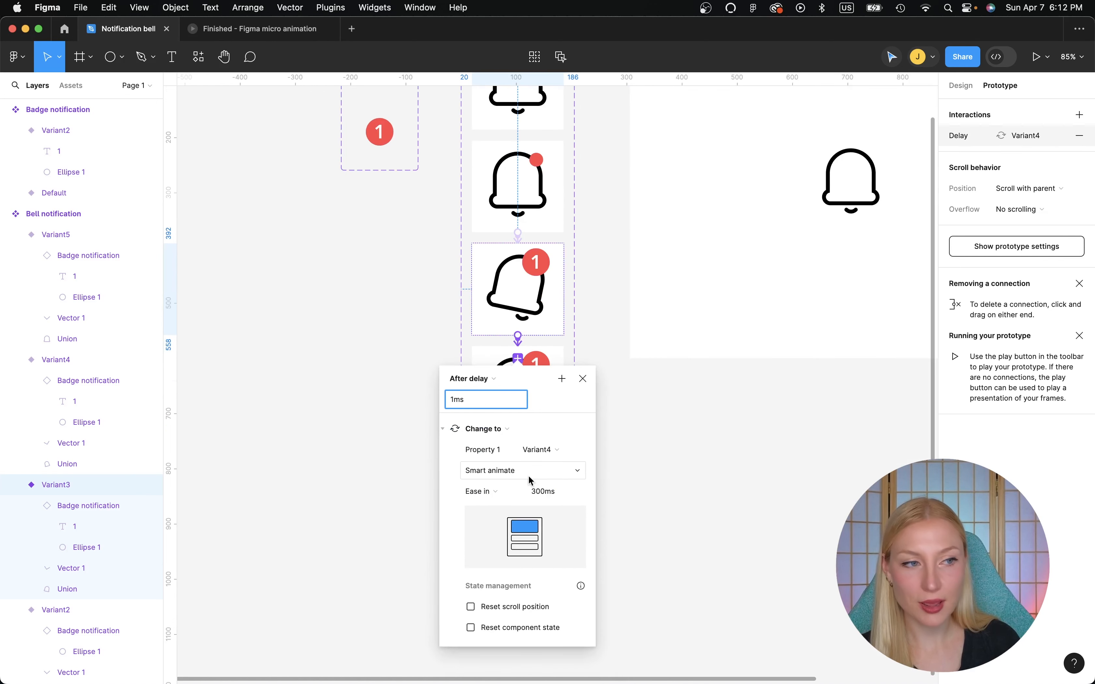
pyautogui.click(640, 435)
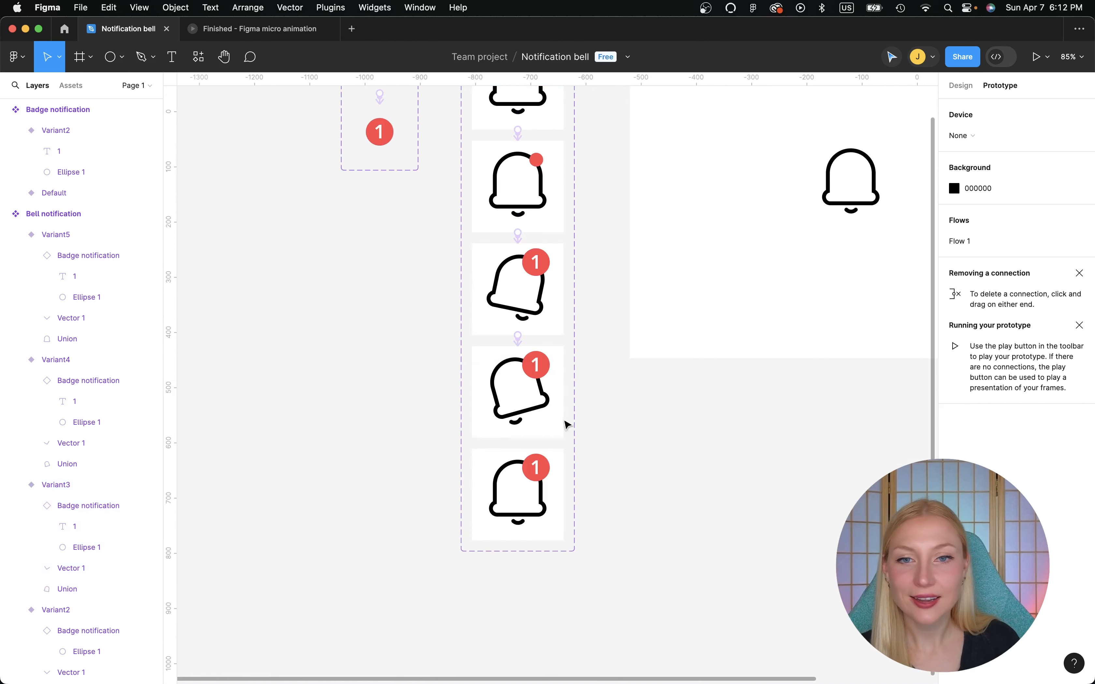
# Link the fourth bell variant to Variant5 with an After delay trigger of 1 ms.
pyautogui.click(540, 421)
pyautogui.moveTo(564, 392); pyautogui.dragTo(543, 501)
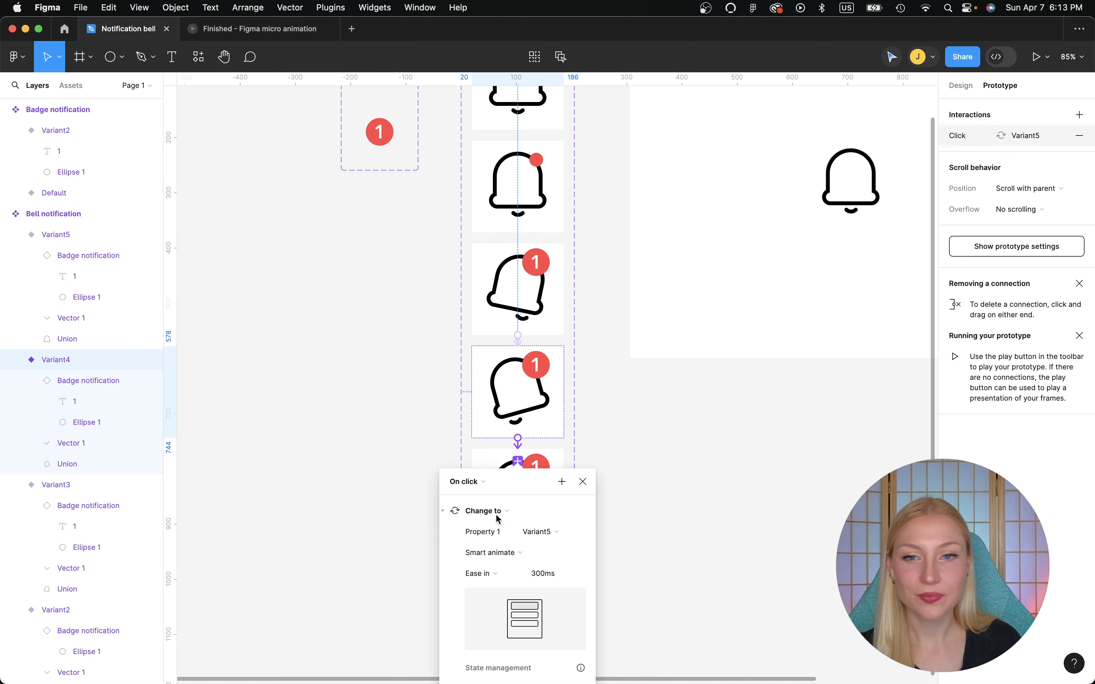
pyautogui.click(466, 482)
pyautogui.click(478, 649)
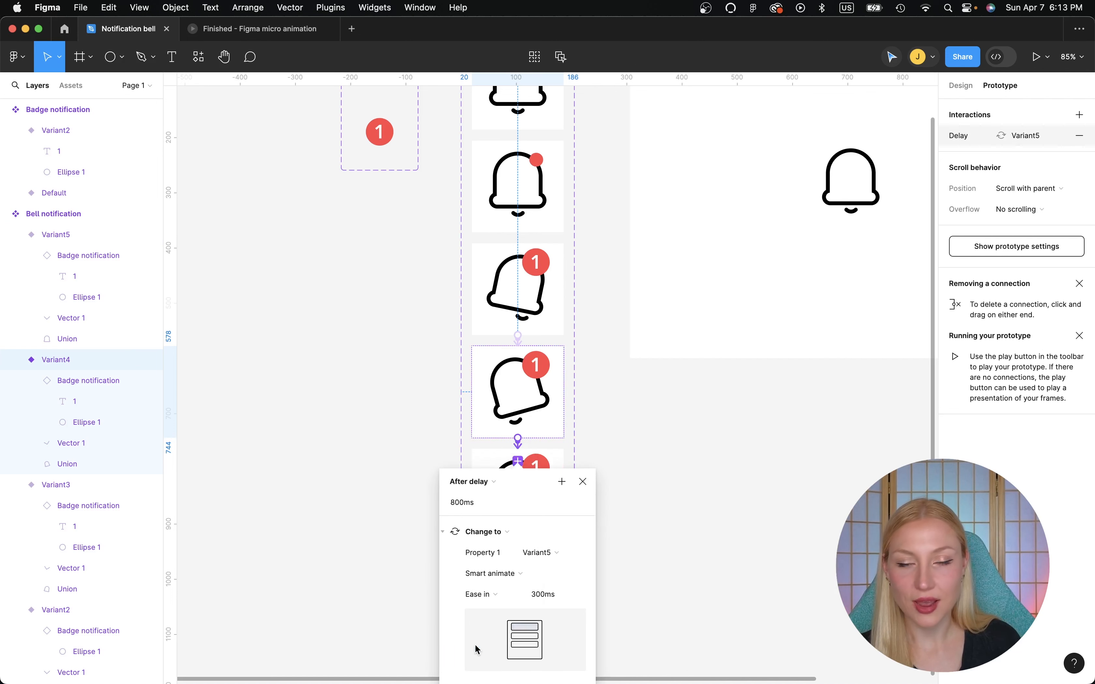
pyautogui.click(456, 504)
pyautogui.doubleClick(458, 502)
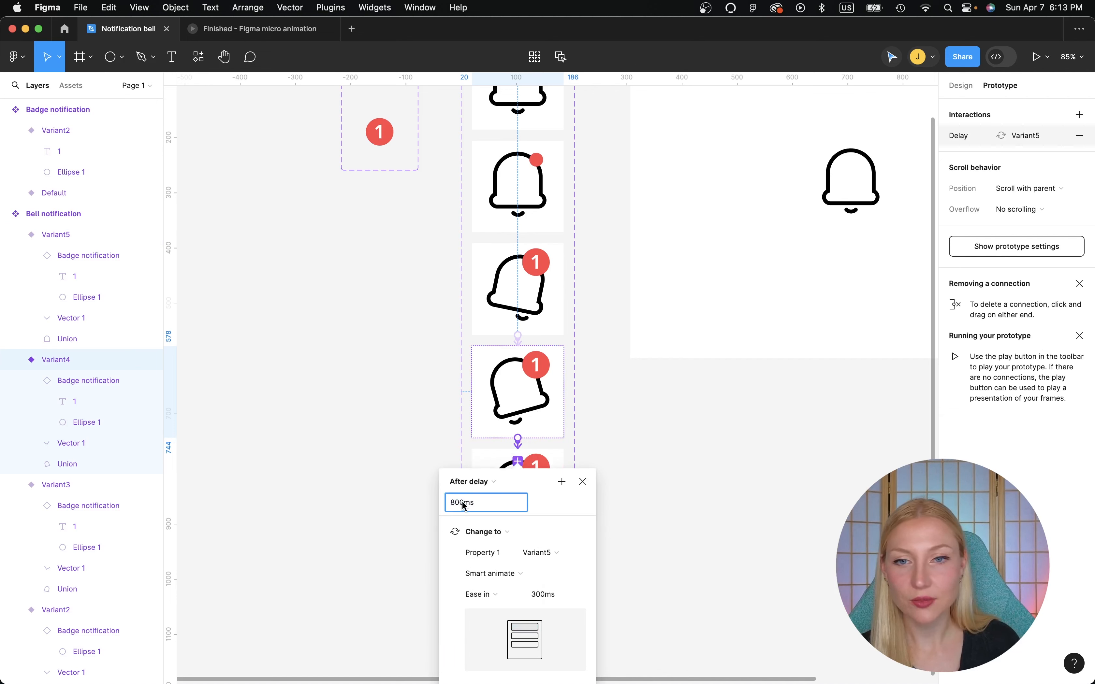
pyautogui.write('1')
pyautogui.scroll(-3, 534, 561)
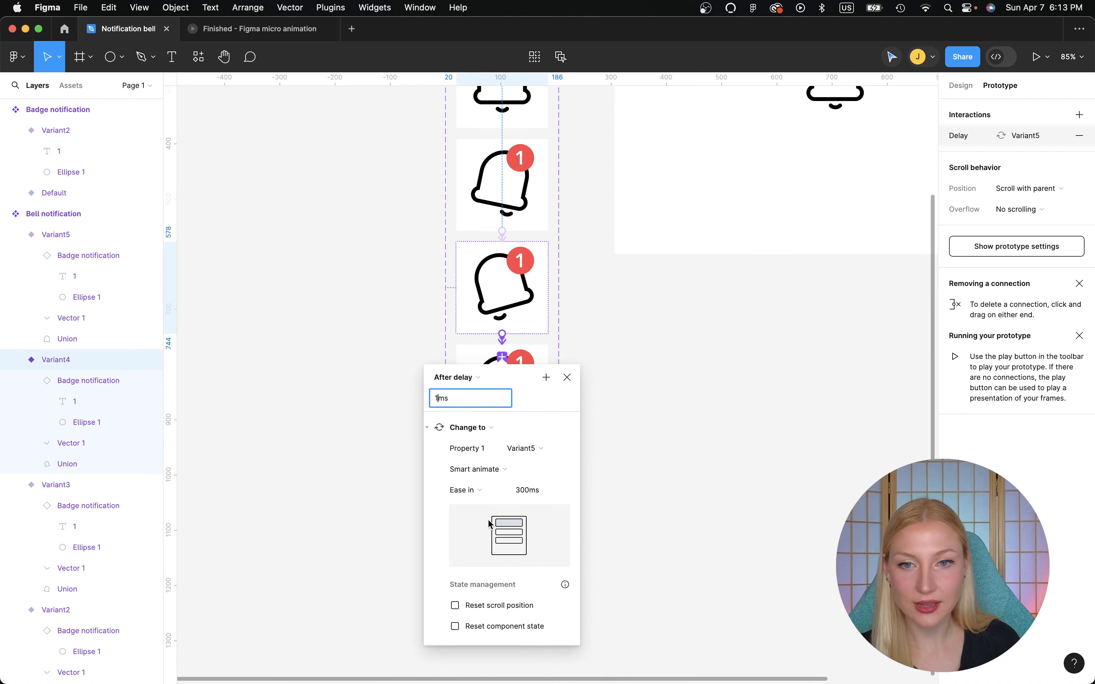
pyautogui.click(667, 449)
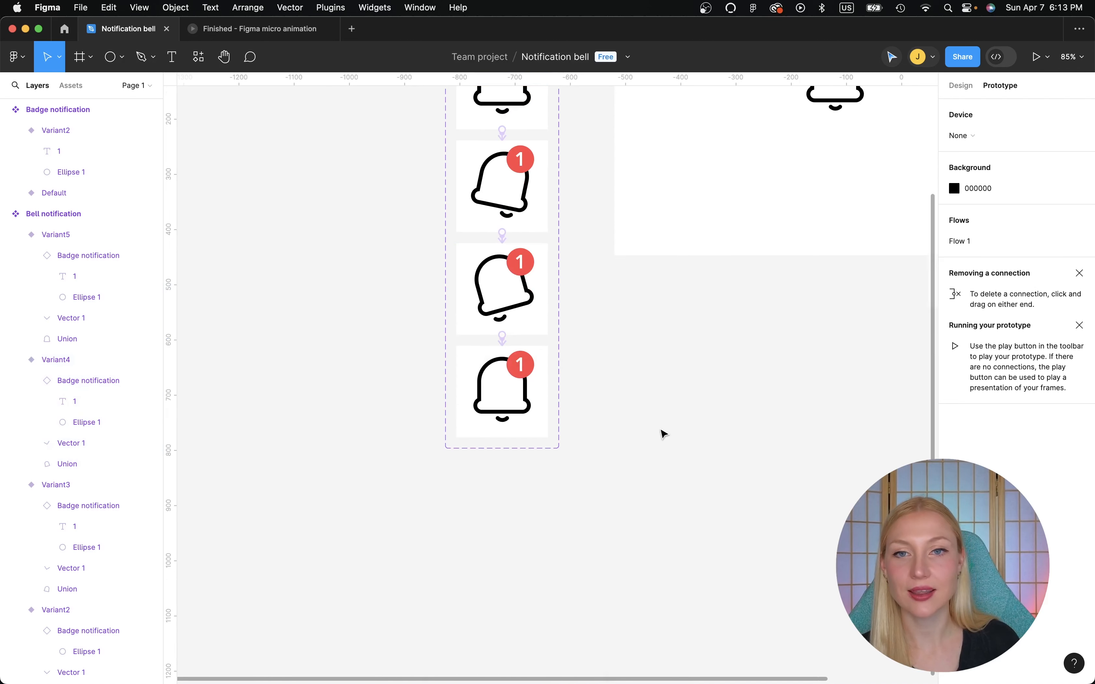
# Link the fifth bell variant back to Variant3 with an After delay trigger of 800 ms to loop the swing.
pyautogui.scroll(5, 665, 445)
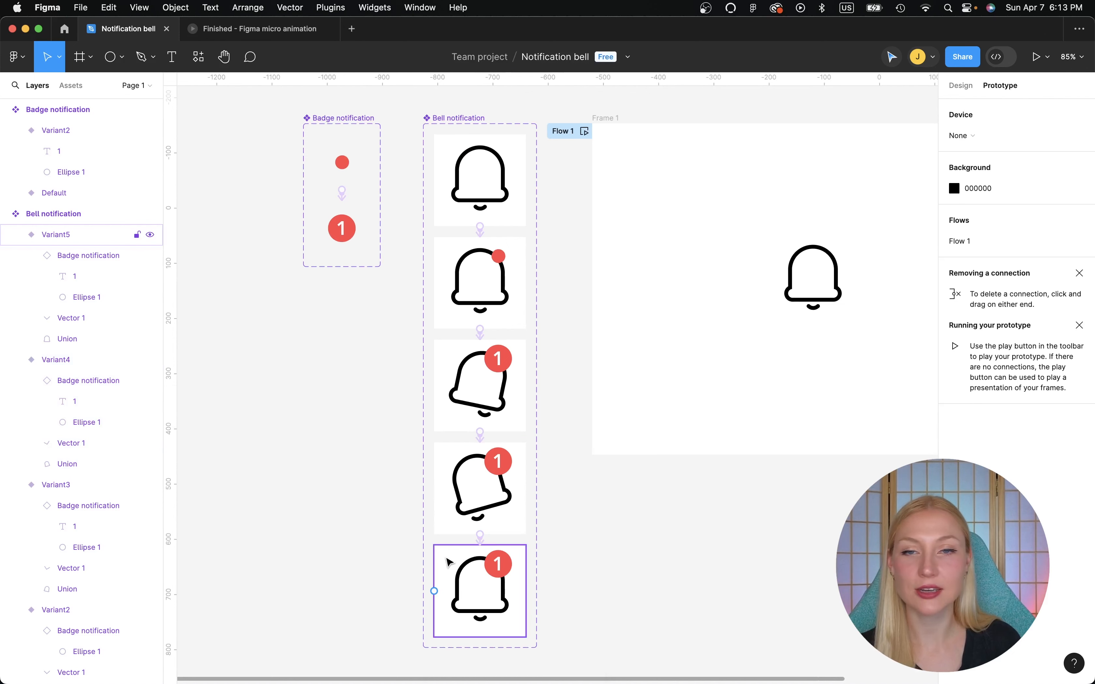
pyautogui.click(447, 561)
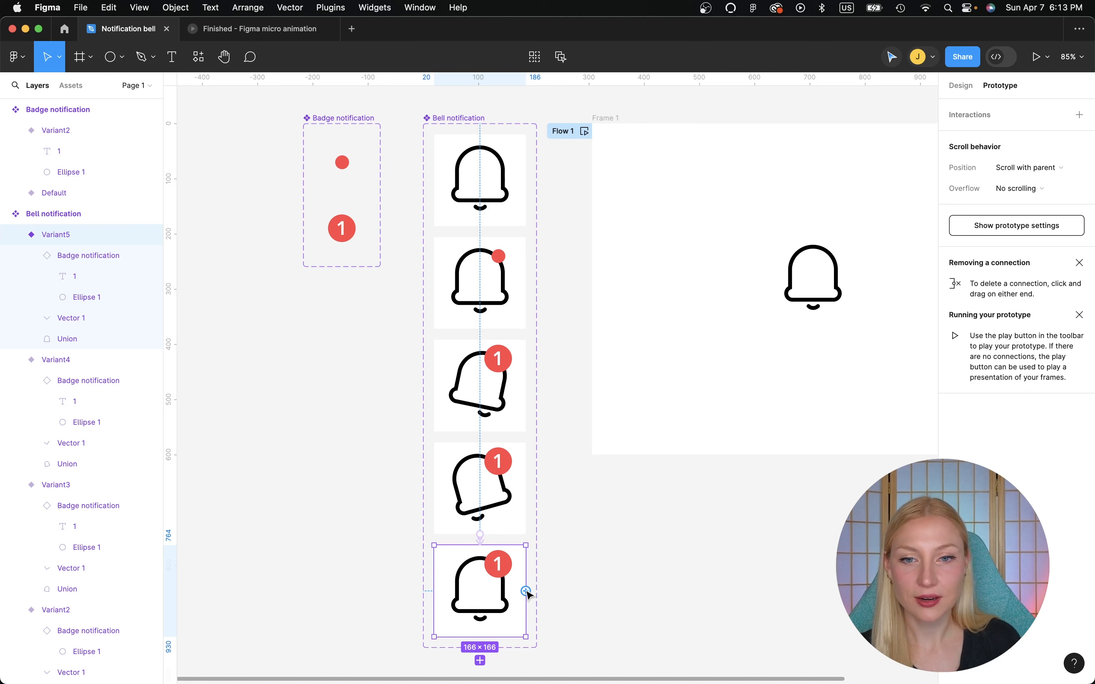
pyautogui.moveTo(526, 591); pyautogui.dragTo(514, 397)
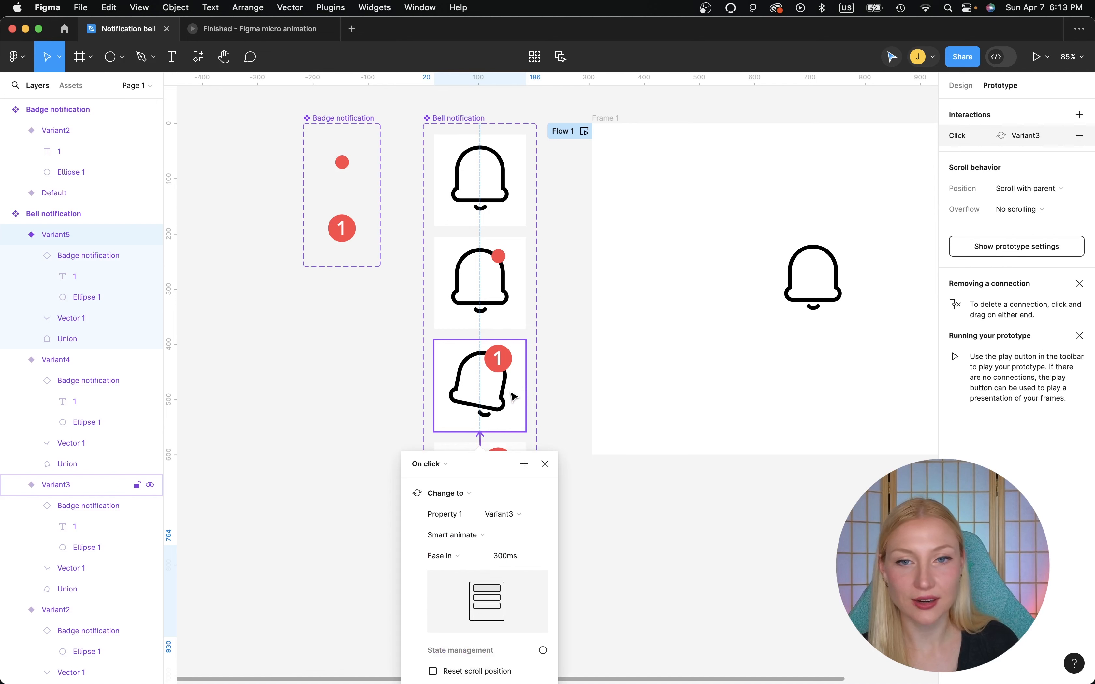
pyautogui.click(428, 464)
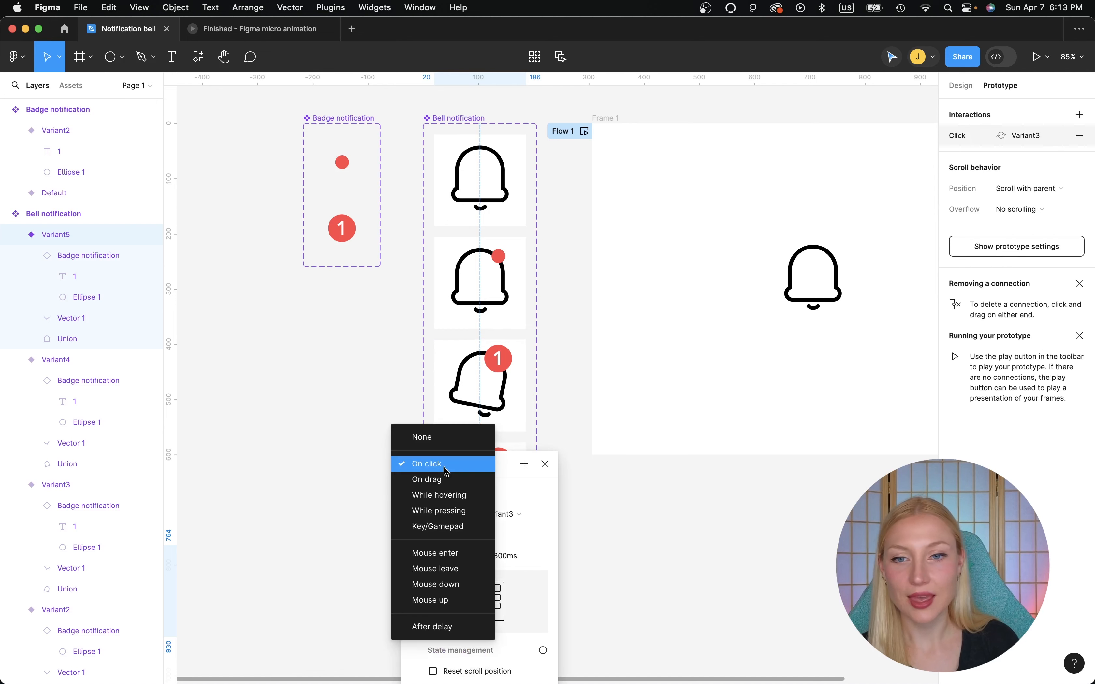
pyautogui.click(447, 627)
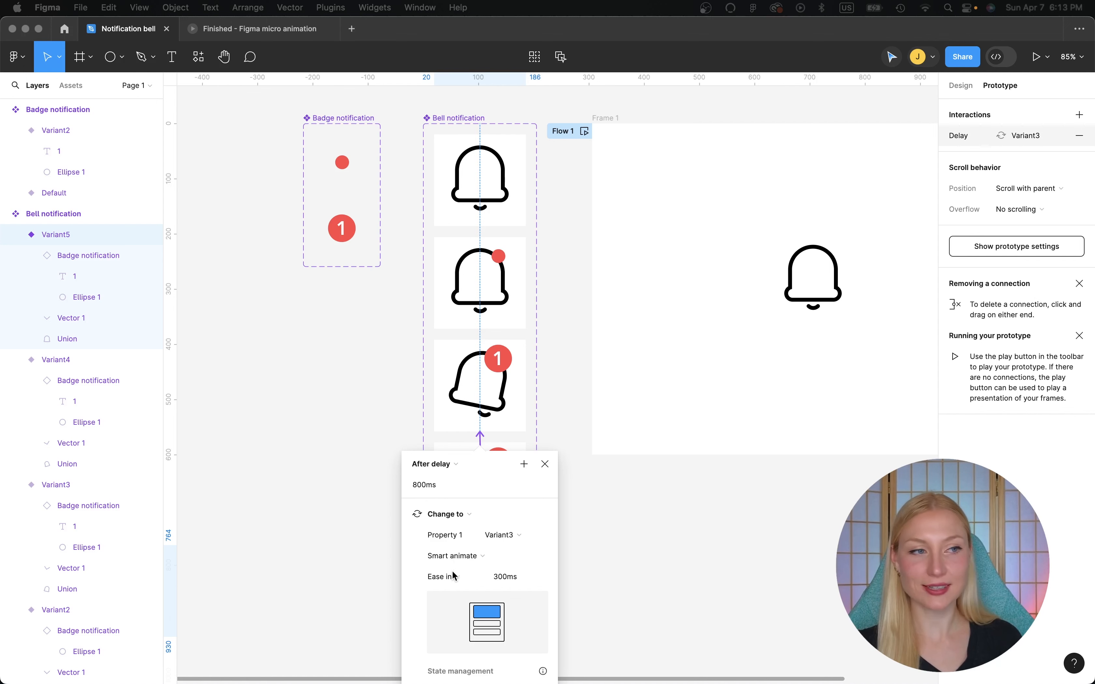
pyautogui.click(545, 464)
pyautogui.click(552, 460)
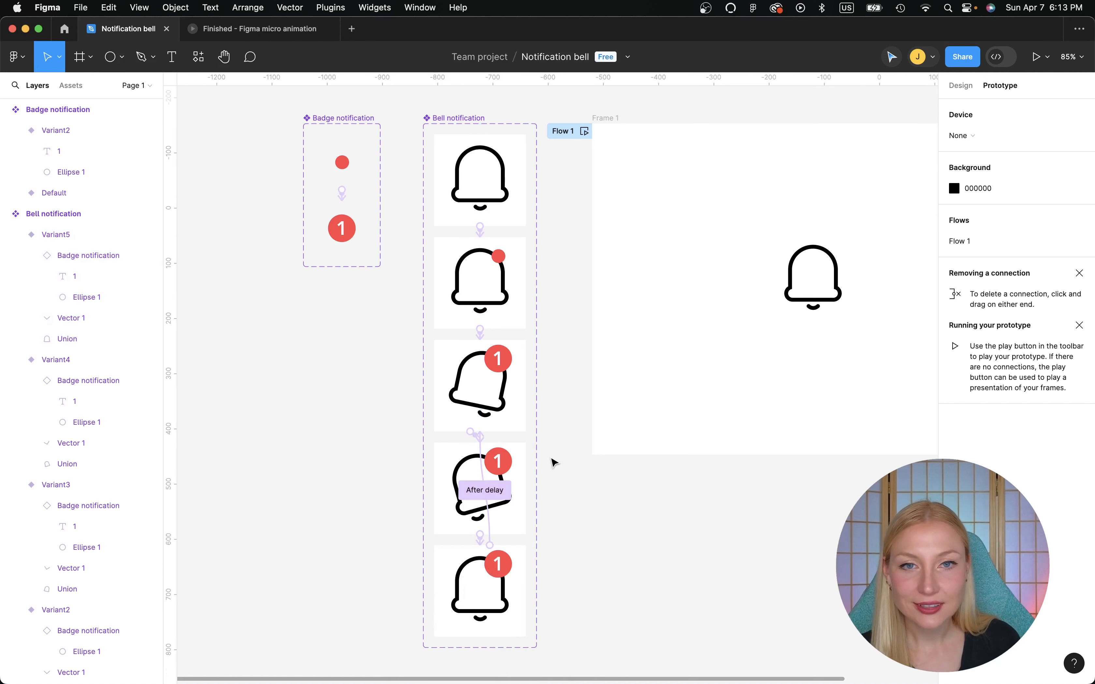
# Preview the Flow 1 prototype to check the looping bell animation, and close the preview.
pyautogui.hscroll(4, 554, 462)
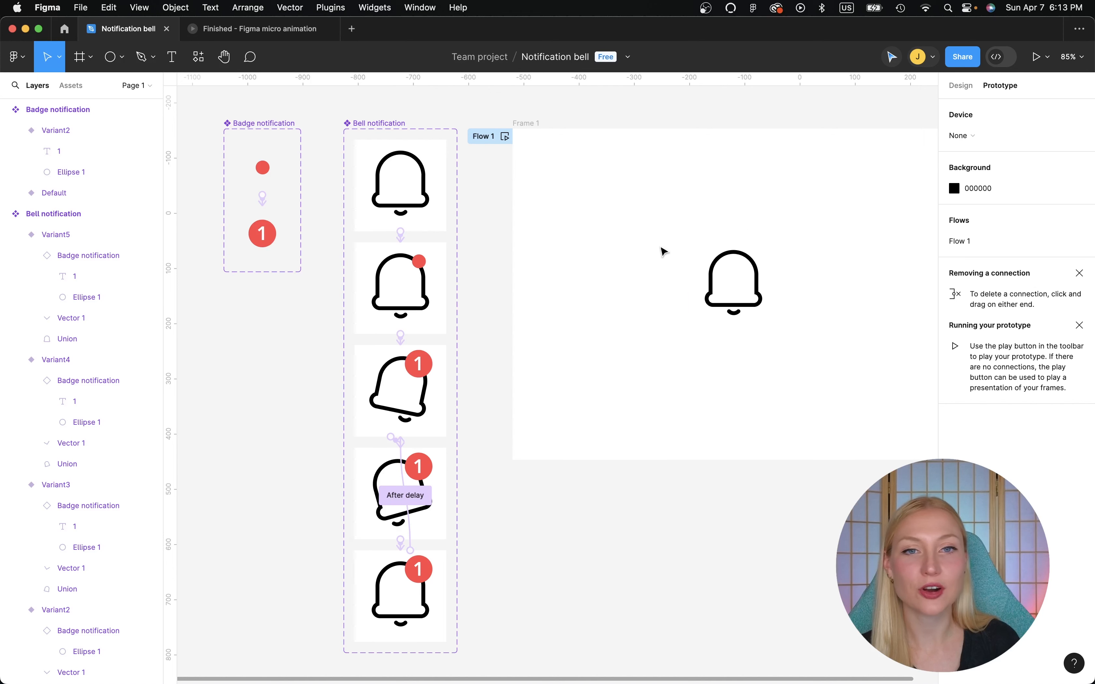
pyautogui.scroll(-3, 736, 299)
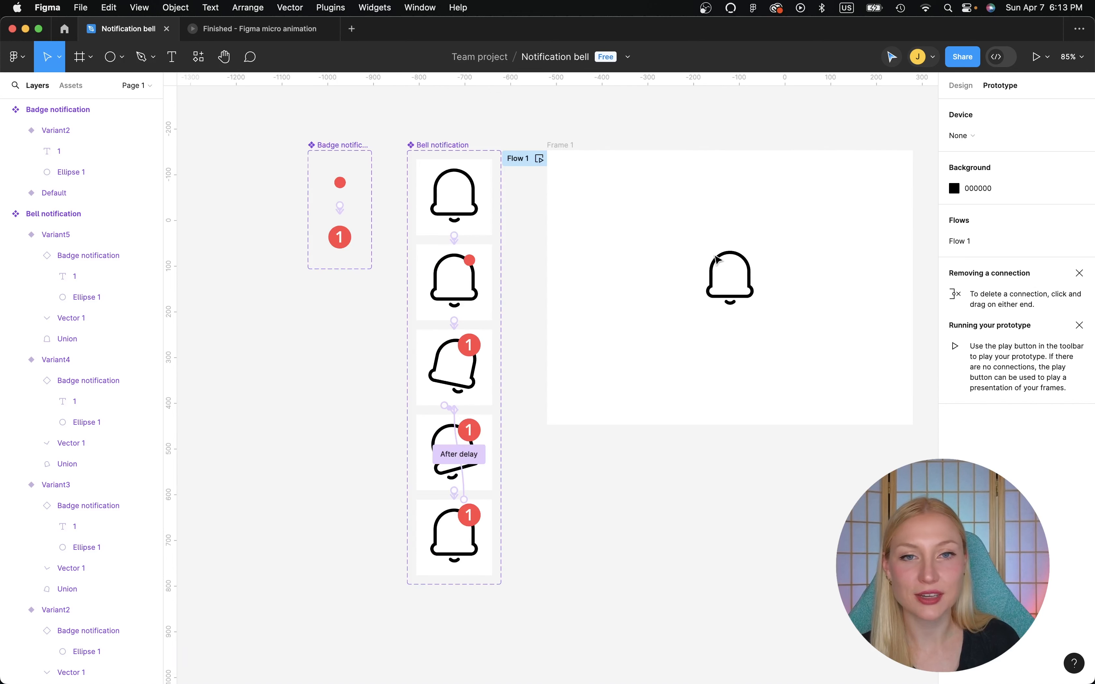
pyautogui.click(539, 159)
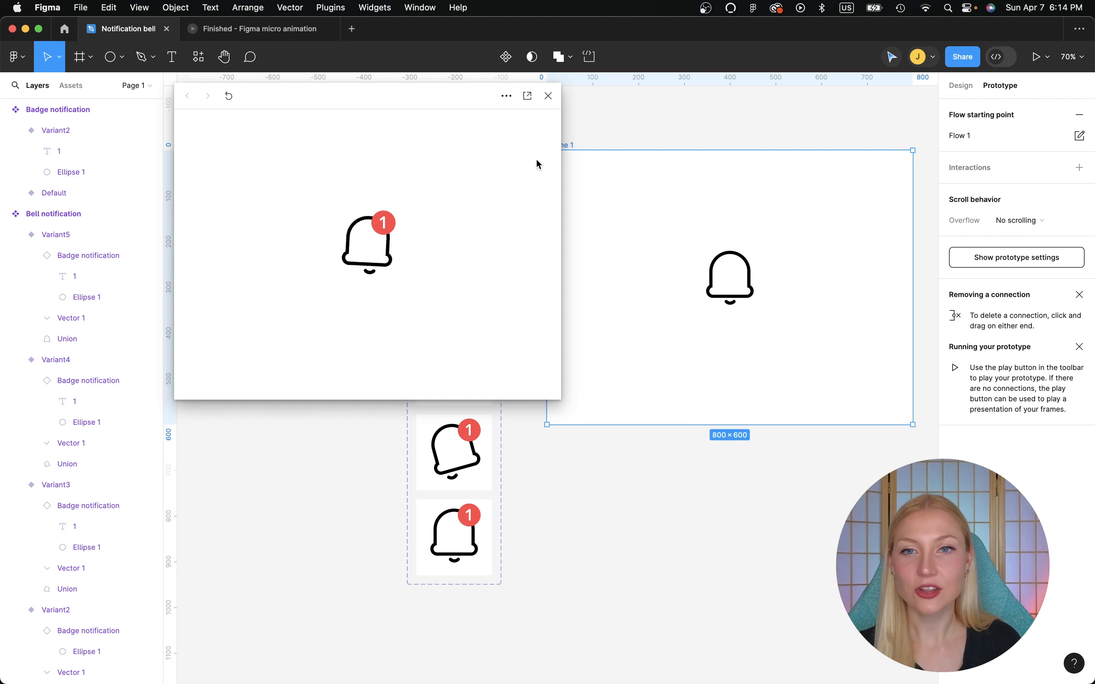
pyautogui.click(548, 96)
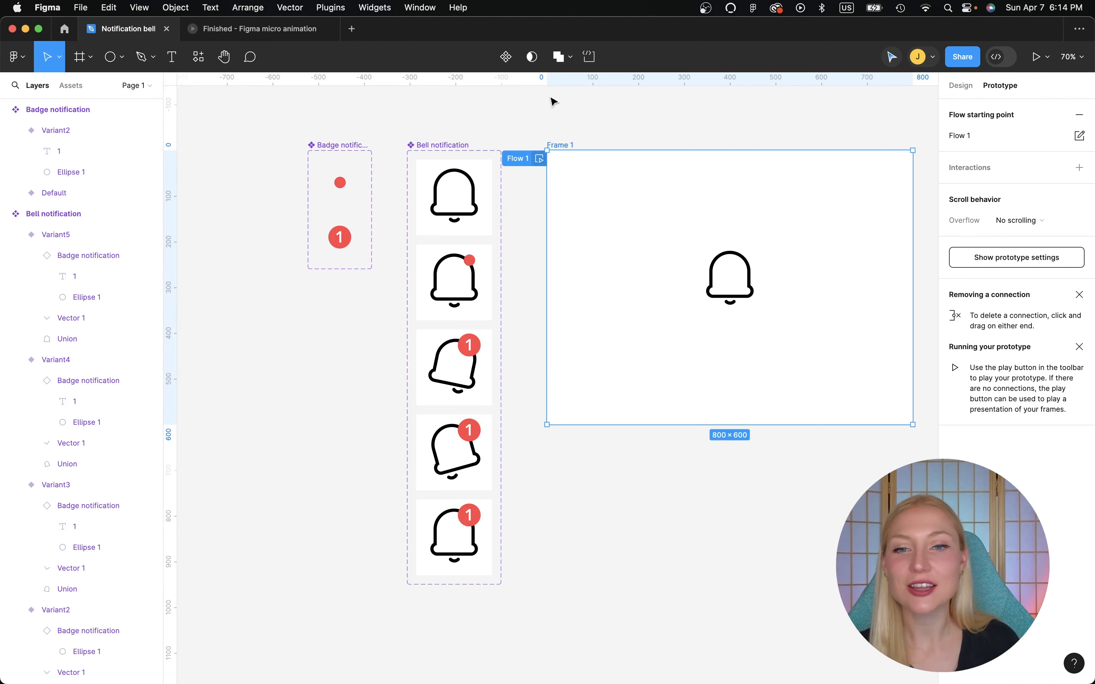
# Rotate the bell outline and clapper in the fourth bell variant slightly clockwise, reducing their tilt for a gentler swing.
pyautogui.scroll(5, 452, 452)
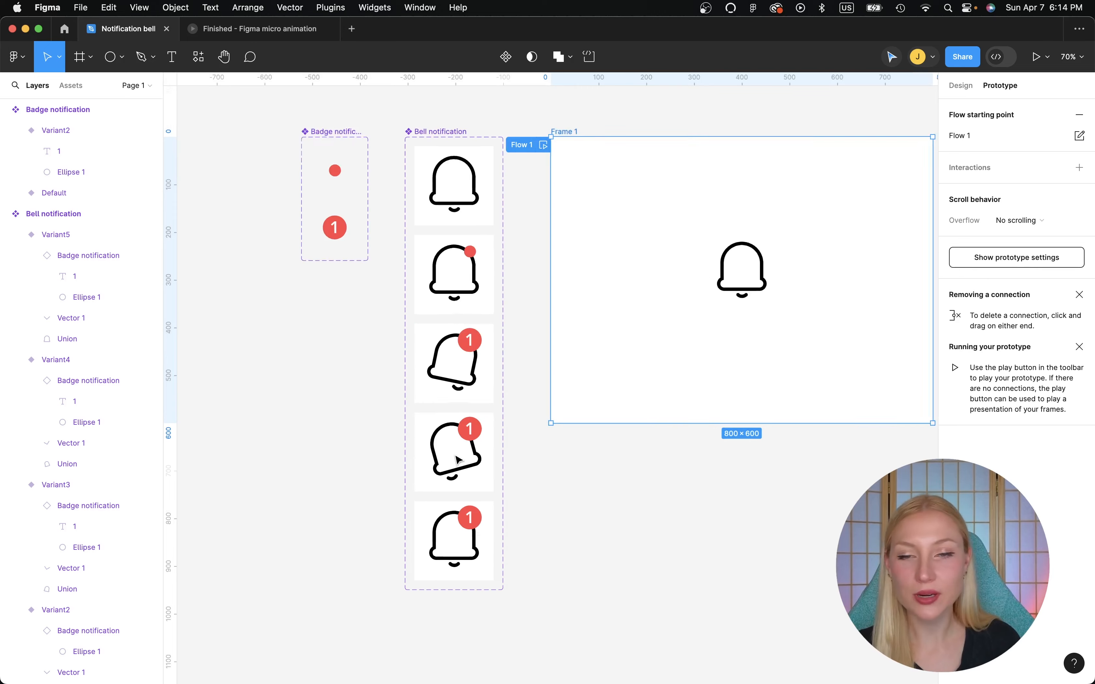
pyautogui.click(441, 451)
pyautogui.click(441, 451)
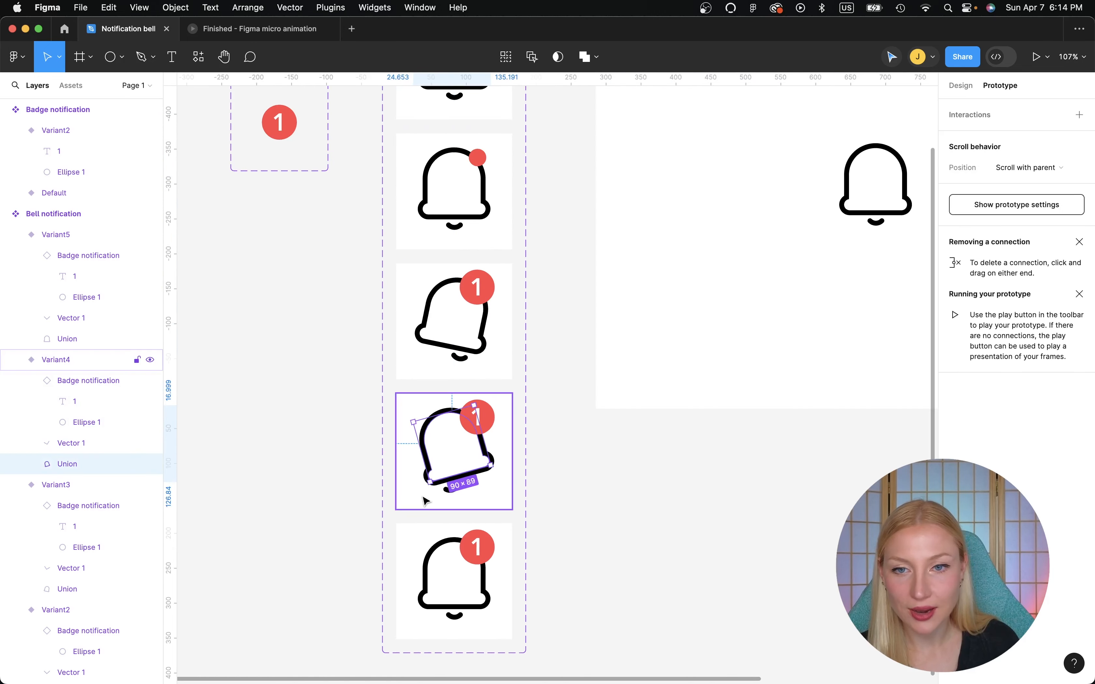
pyautogui.click(412, 464)
pyautogui.moveTo(406, 426); pyautogui.dragTo(452, 497)
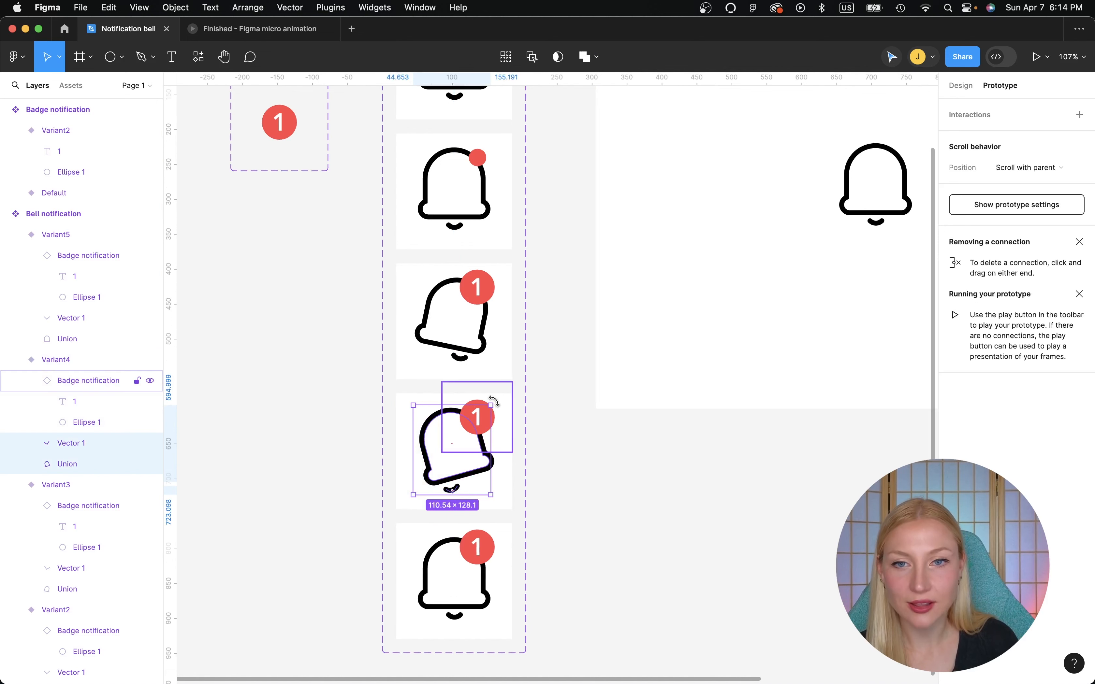
pyautogui.moveTo(496, 401); pyautogui.dragTo(498, 402)
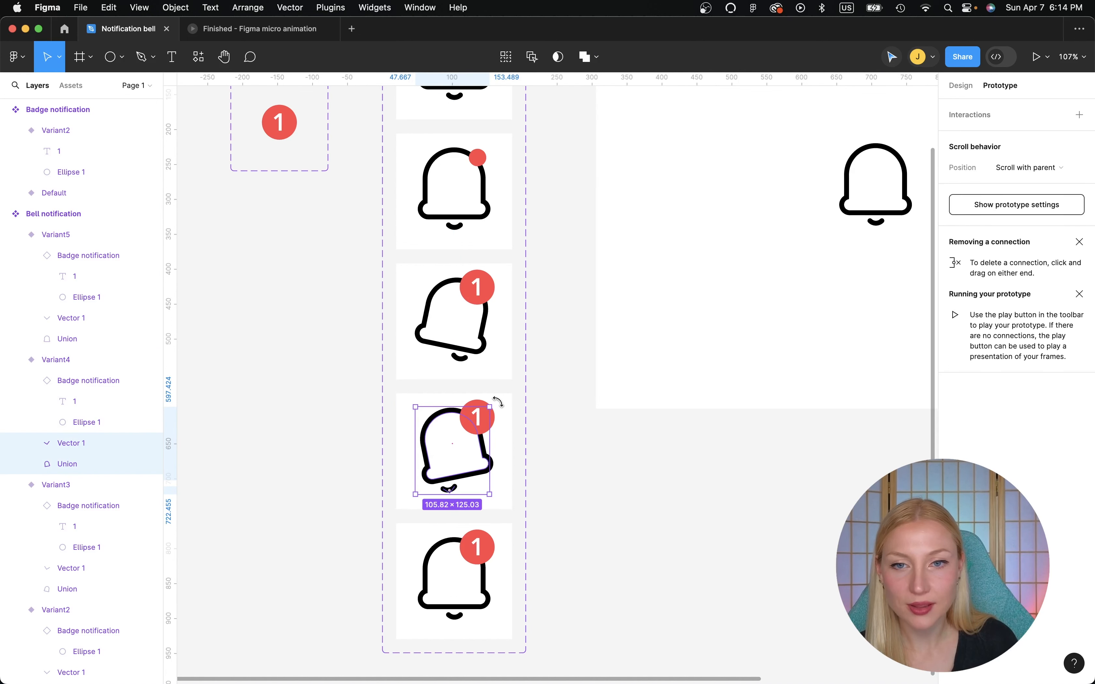
pyautogui.click(561, 426)
# Change the trigger linking the first bell variant to Variant2 from After delay to On click.
pyautogui.hscroll(2, 563, 426)
pyautogui.scroll(2, 564, 426)
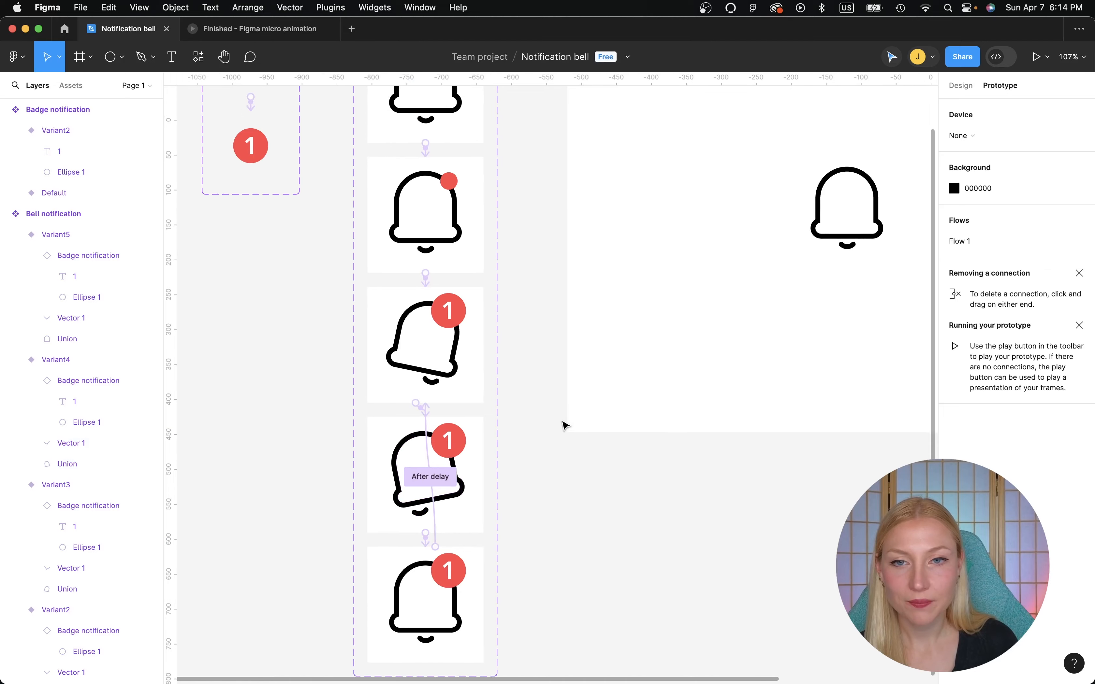
pyautogui.hscroll(2, 563, 426)
pyautogui.scroll(2, 564, 425)
pyautogui.scroll(-3, 472, 408)
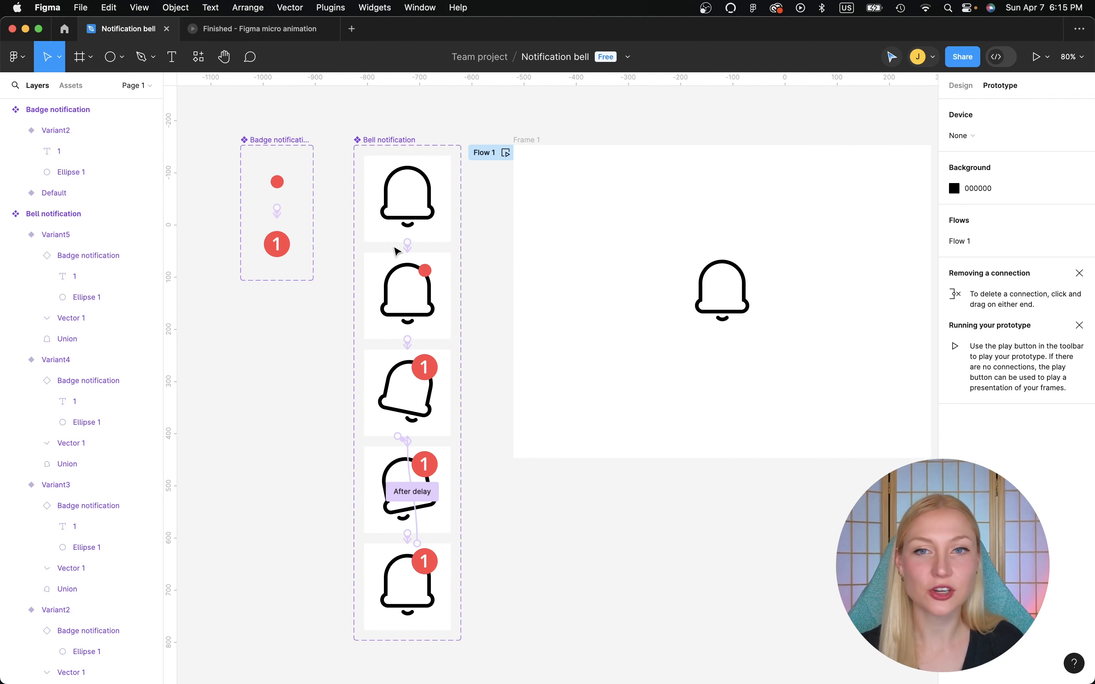
pyautogui.scroll(3, 395, 251)
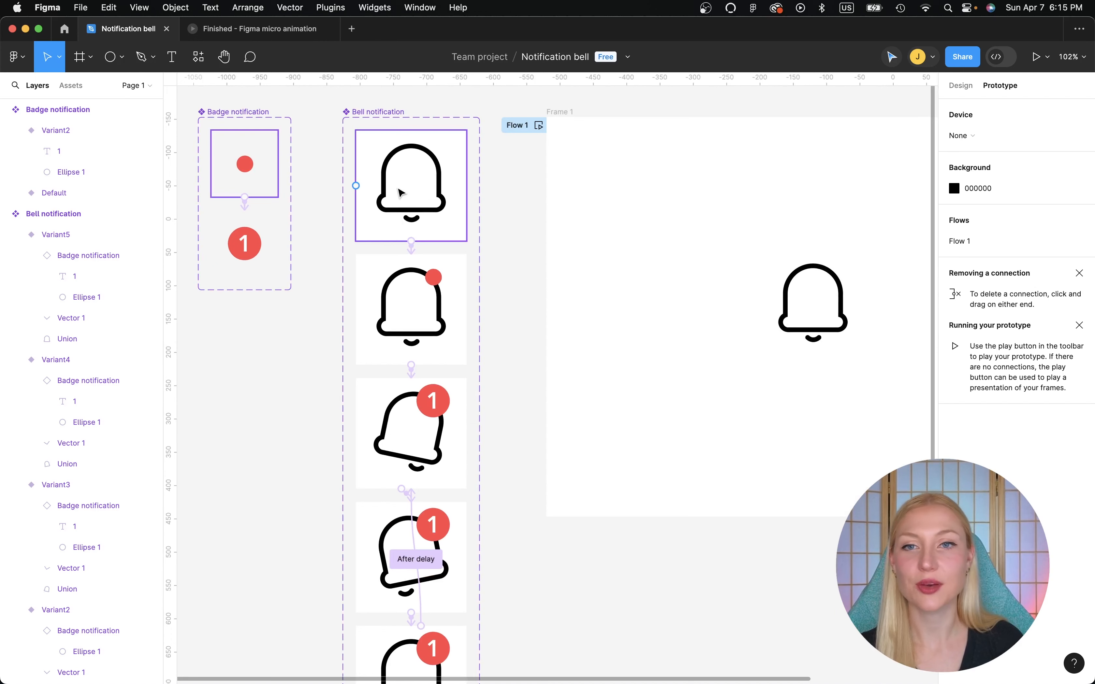
pyautogui.scroll(3, 400, 192)
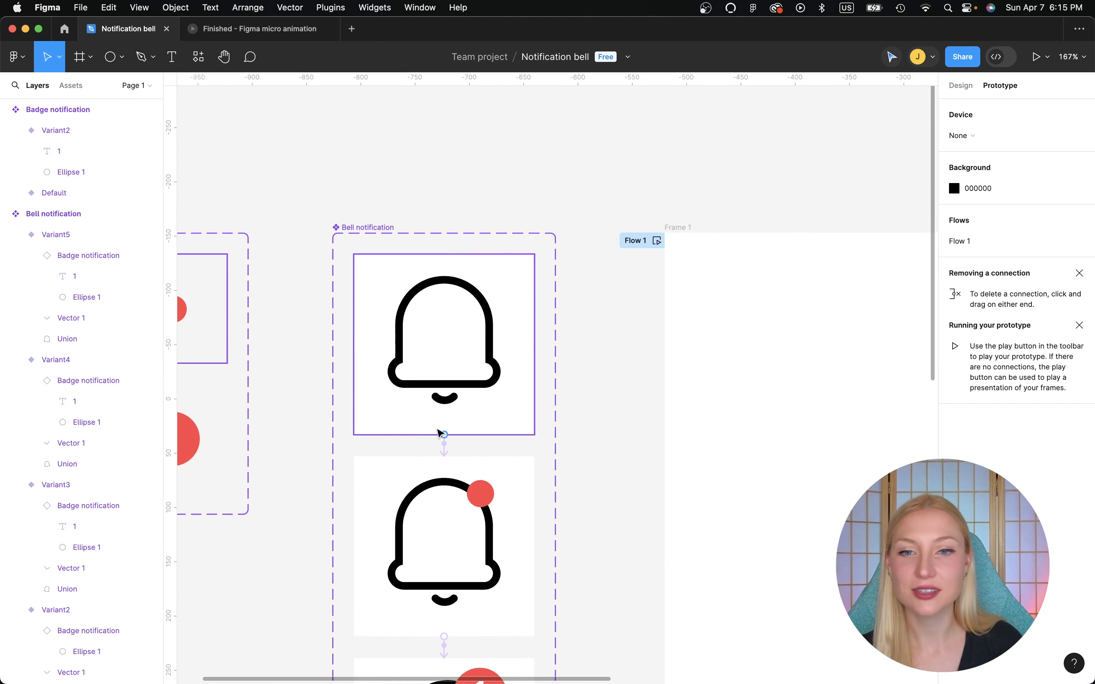
pyautogui.scroll(5, 441, 442)
pyautogui.click(443, 443)
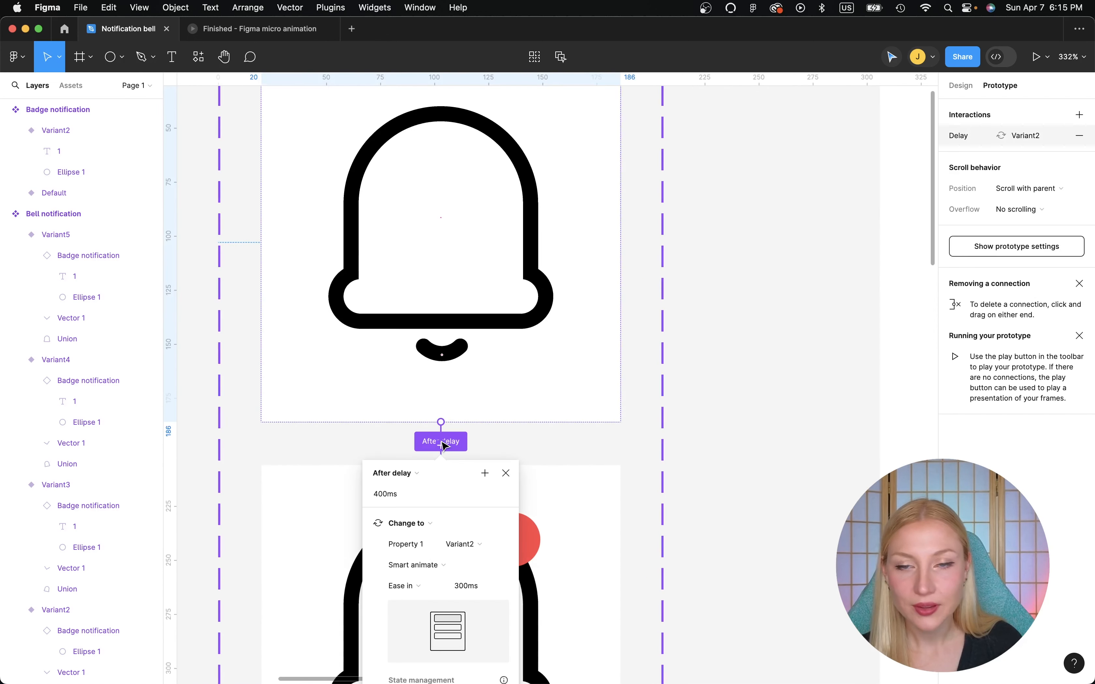
pyautogui.click(392, 473)
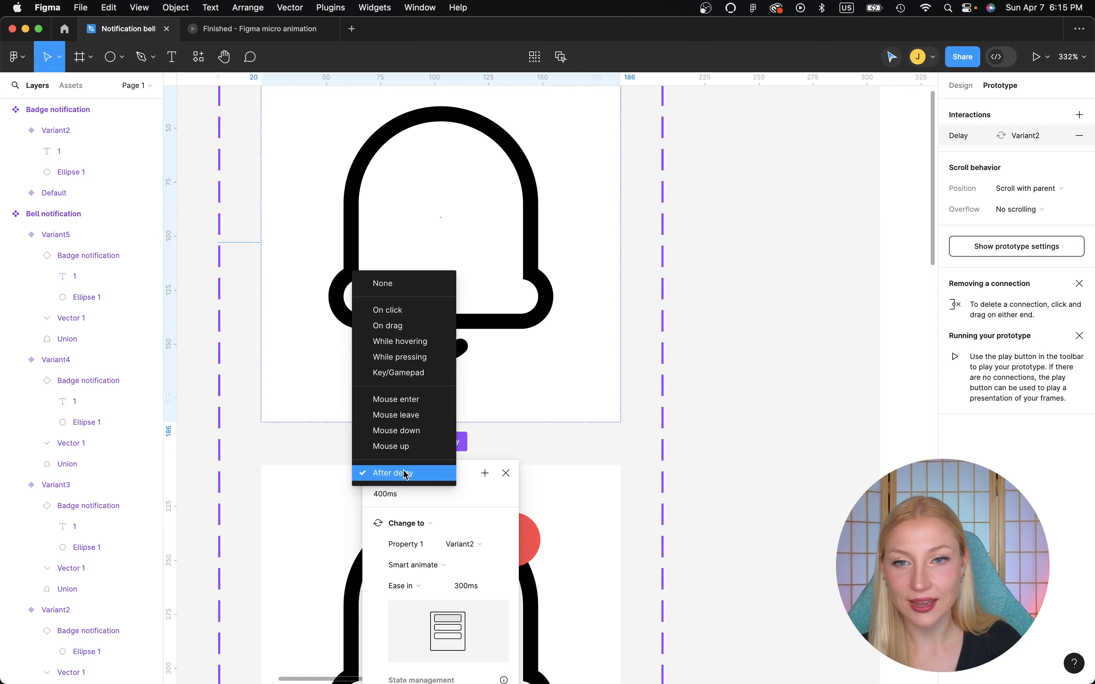
pyautogui.click(396, 311)
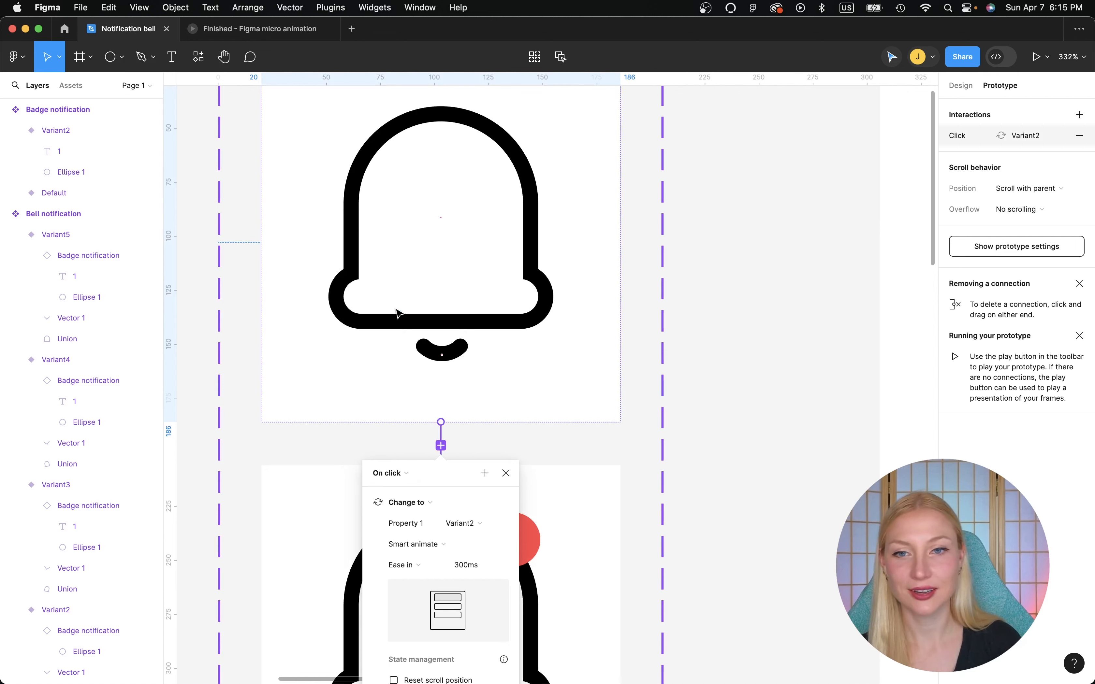
pyautogui.click(838, 153)
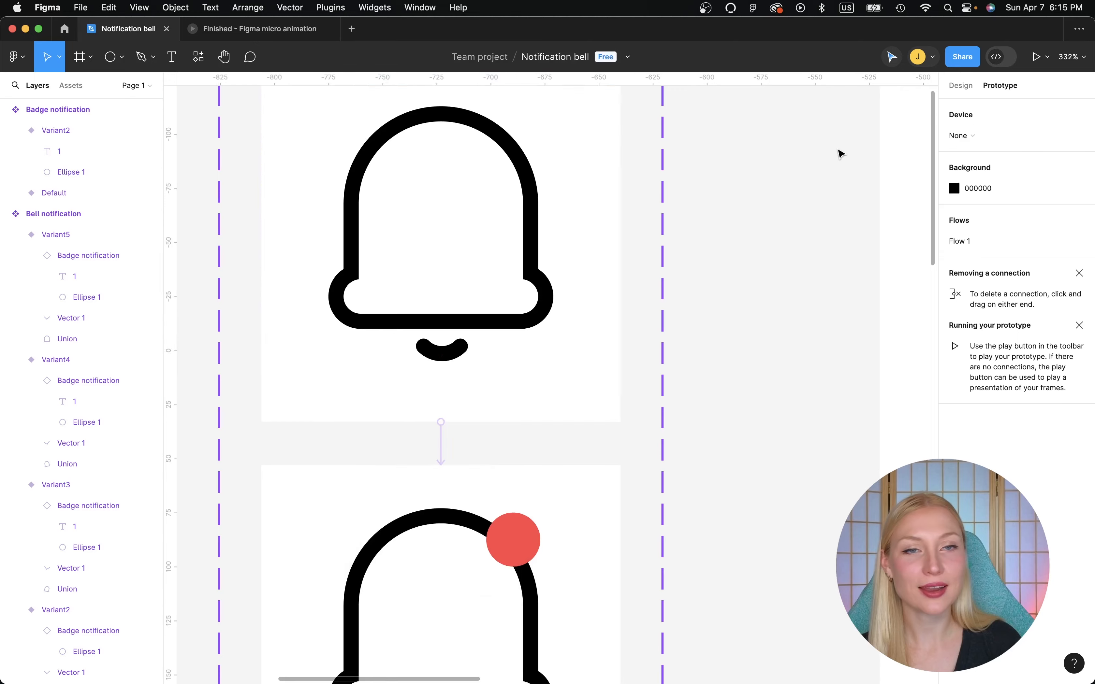
# Preview the Frame 1 prototype and trigger the bell animation by clicking the bell.
pyautogui.hscroll(5, 839, 153)
pyautogui.scroll(3, 839, 154)
pyautogui.hscroll(10, 839, 154)
pyautogui.scroll(3, 838, 154)
pyautogui.scroll(-5, 839, 154)
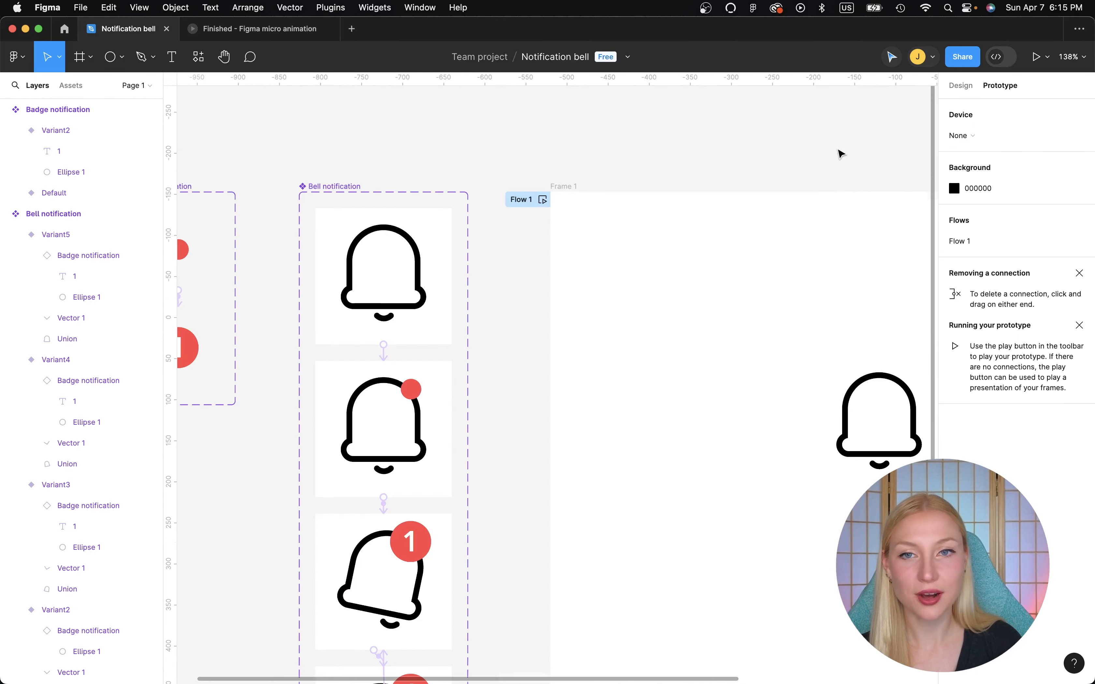
pyautogui.hscroll(5, 838, 154)
pyautogui.scroll(-2, 838, 154)
pyautogui.hscroll(3, 840, 154)
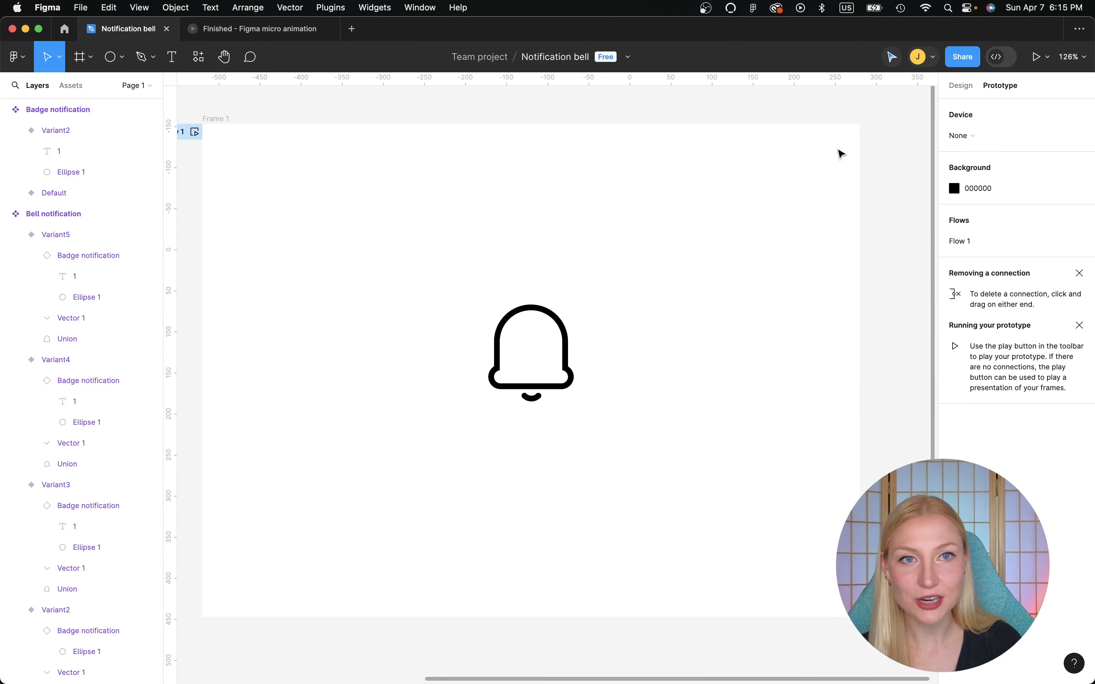
pyautogui.click(1036, 58)
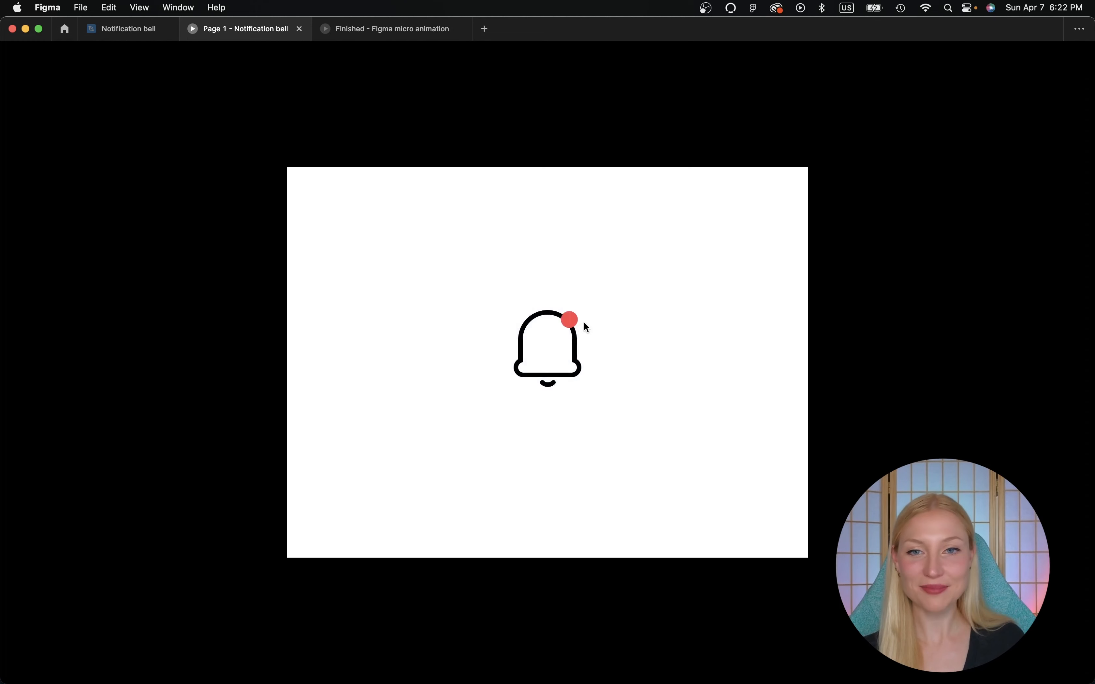
pyautogui.click(584, 324)
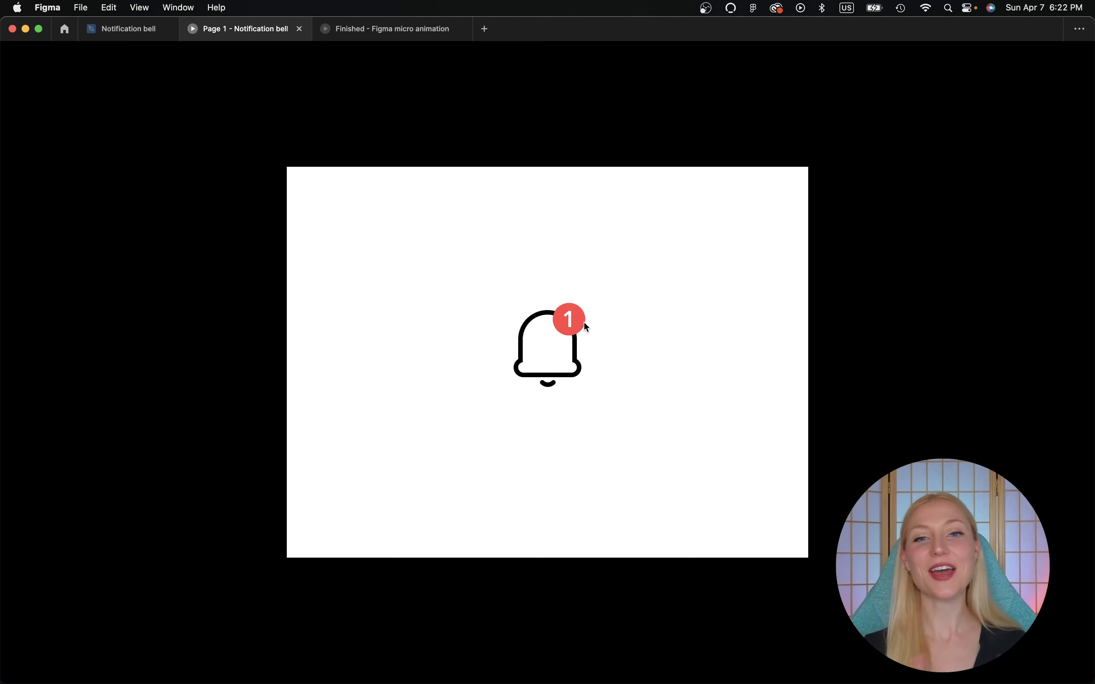